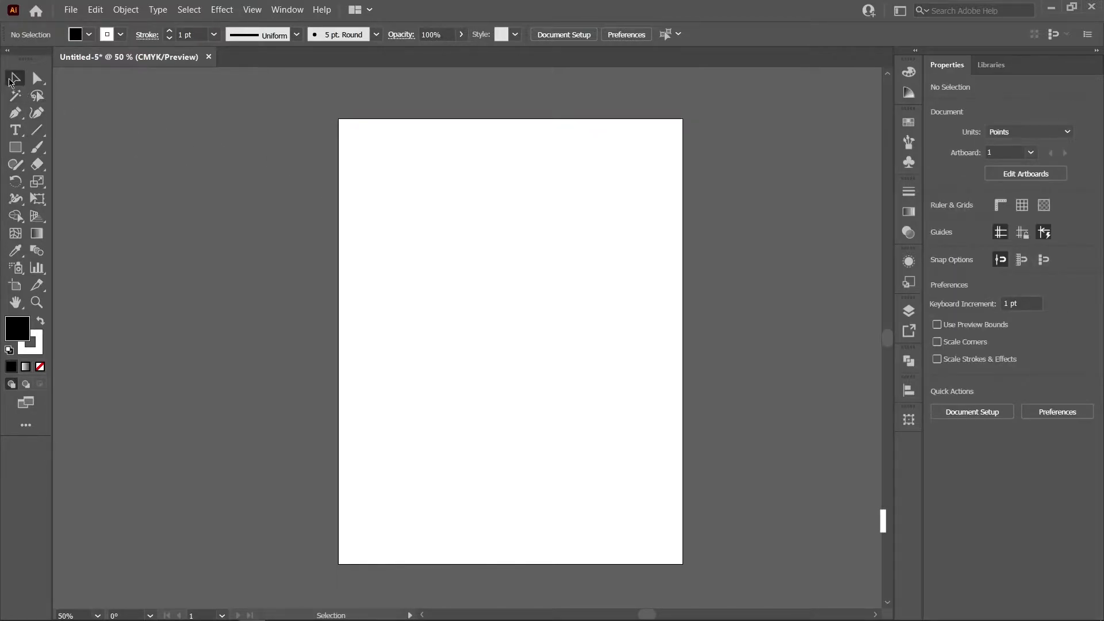
Draw a closed, curved freeform shape with the Pen tool, filled black, in the upper middle of the artboard.
click(15, 78)
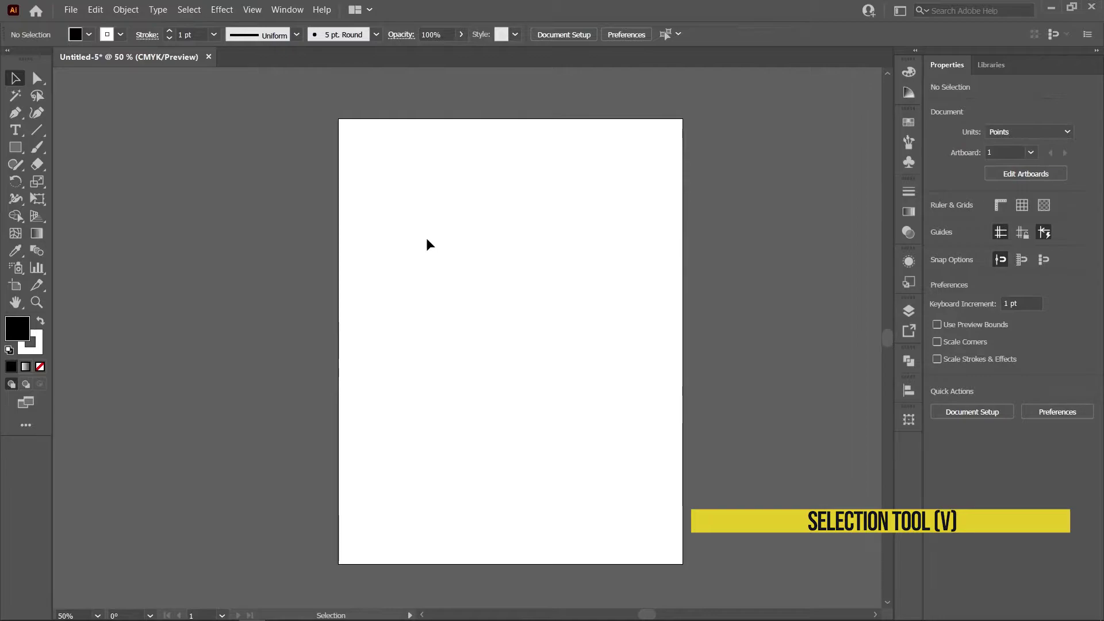
click(17, 115)
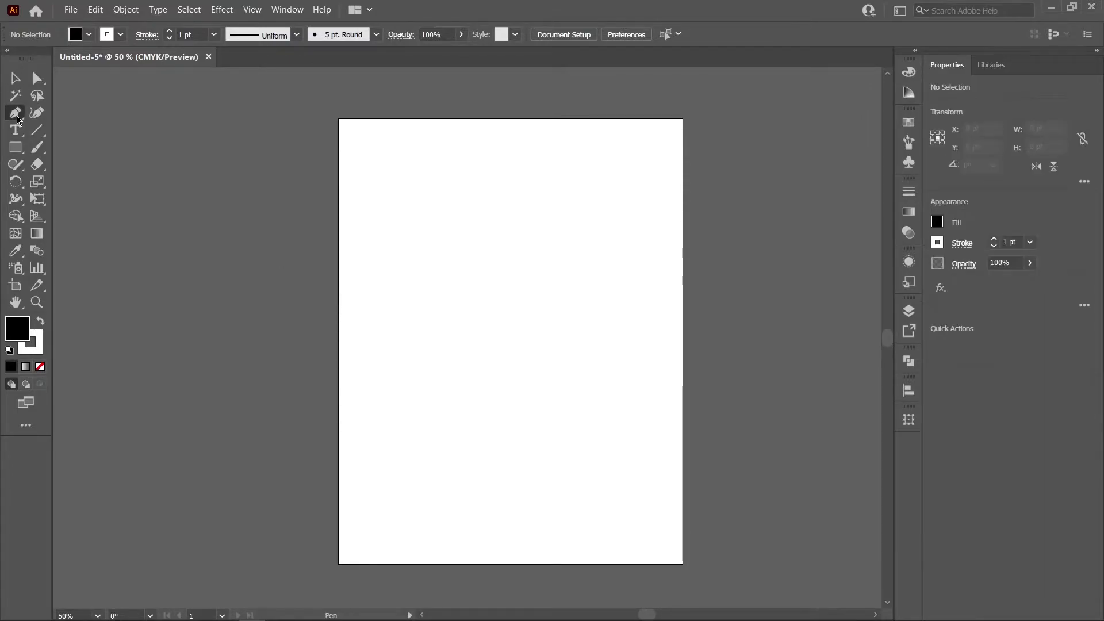
drag(502, 249, 475, 265)
mouse_move(480, 308)
mouse_down()
mouse_move(537, 300)
mouse_move(572, 254)
mouse_up()
click(549, 255)
click(529, 242)
drag(495, 250, 527, 211)
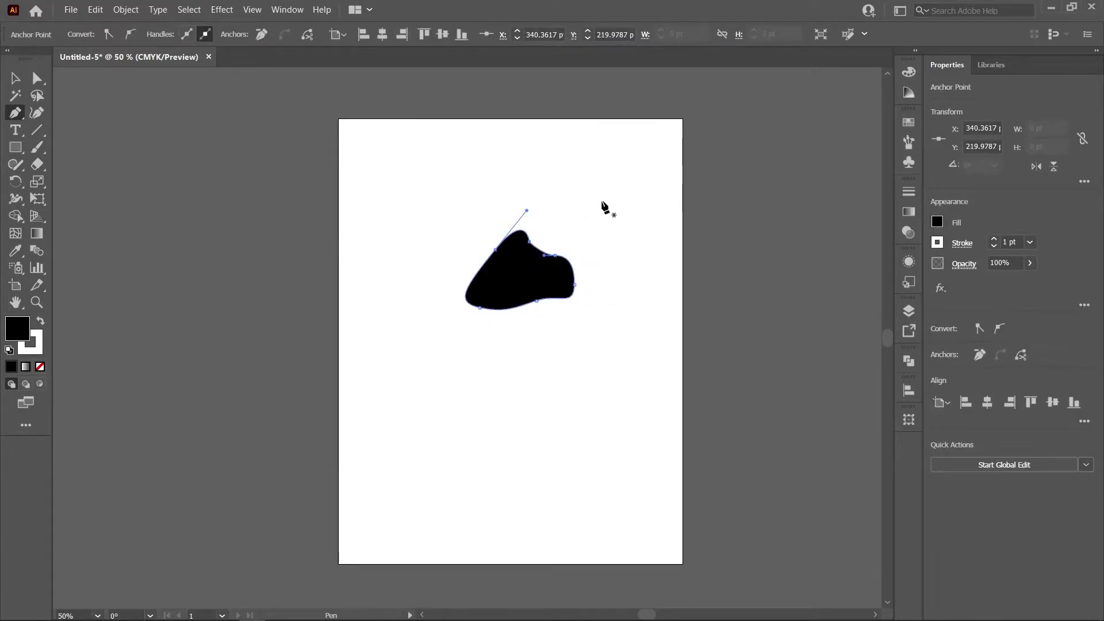
key(v)
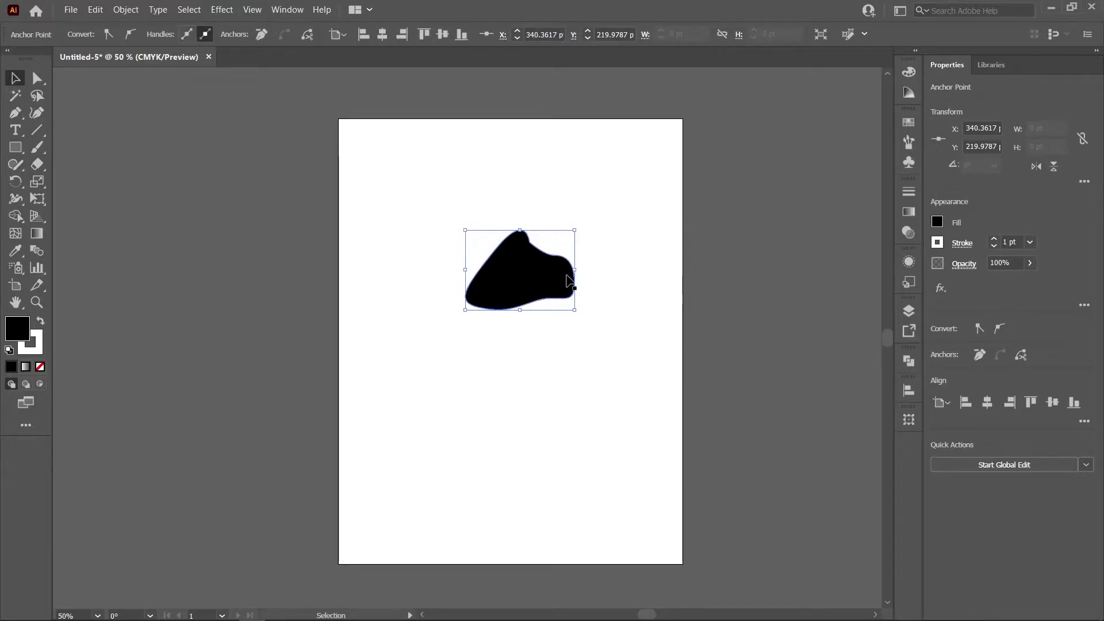
click(621, 222)
Move the freeform shape up and to the left, and scale it down proportionally to about 164 by 120 pt.
drag(540, 291, 536, 239)
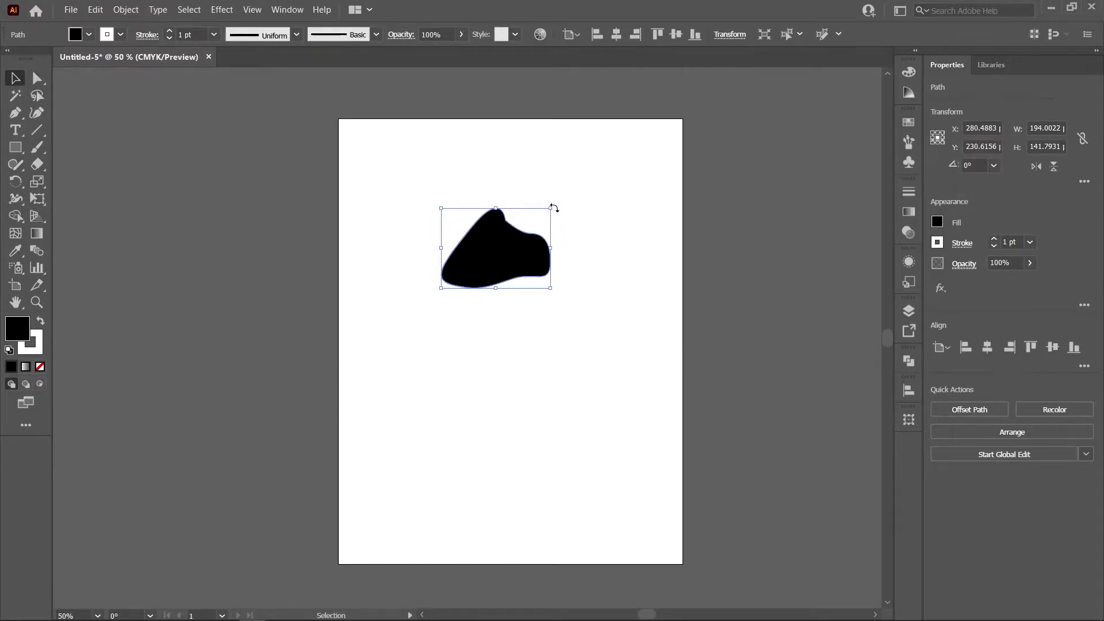
mouse_move(550, 208)
mouse_down()
mouse_move(592, 180)
mouse_move(483, 177)
mouse_move(544, 188)
mouse_move(453, 217)
mouse_move(597, 178)
mouse_move(604, 195)
mouse_move(534, 197)
mouse_up()
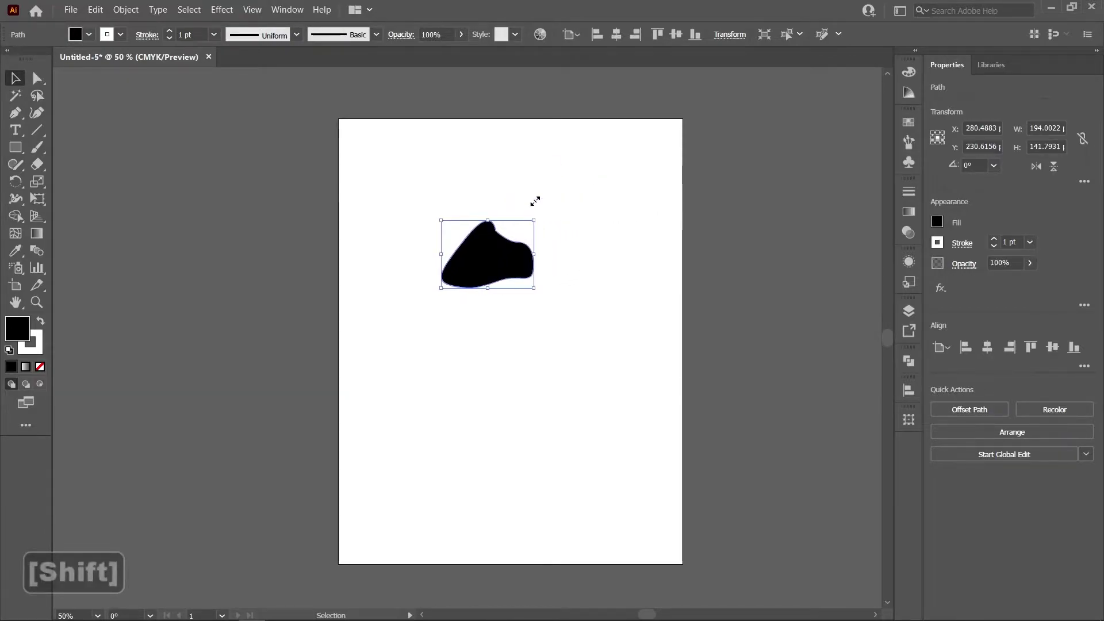
click(569, 233)
Rotate the freeform shape slightly, to about 0.4°, and deselect it.
click(524, 280)
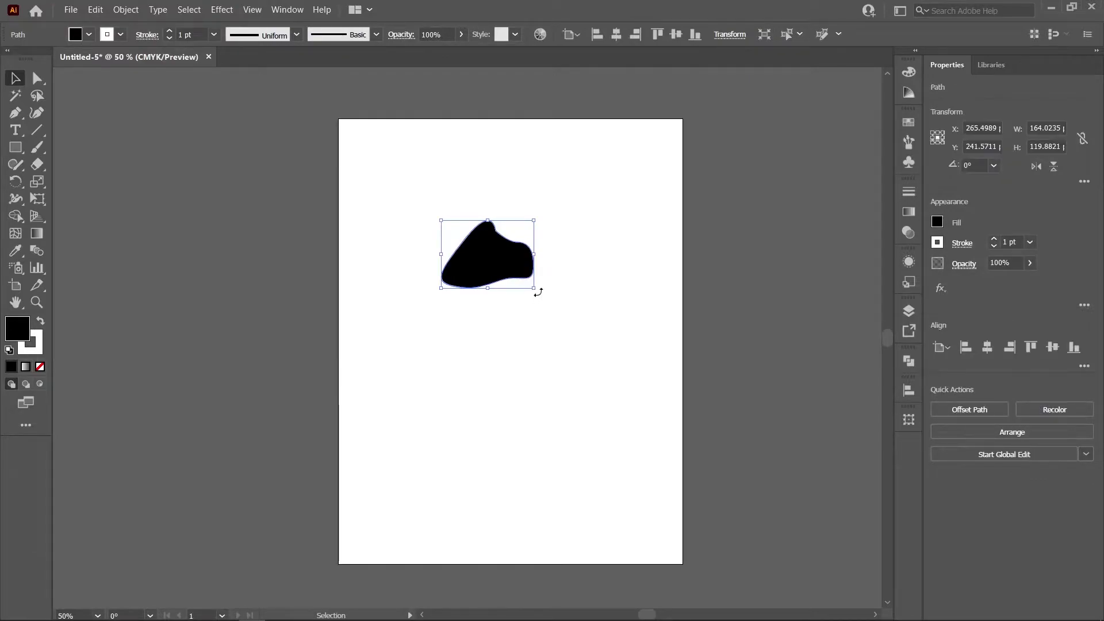
drag(538, 293, 547, 229)
key(v)
click(499, 191)
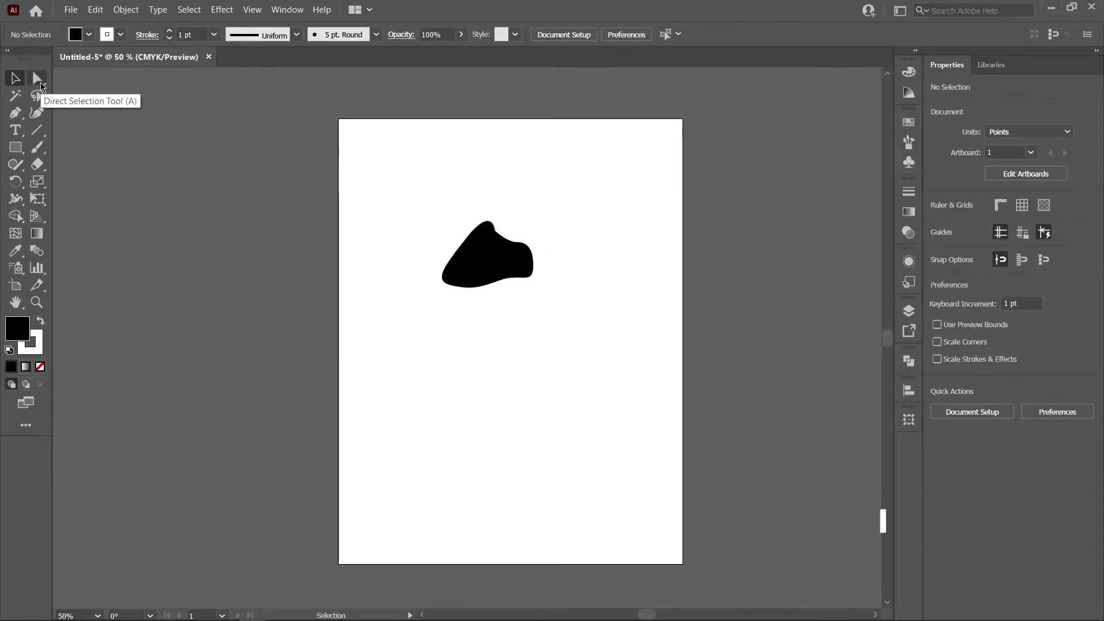
Use Direct Selection to pull the freeform shape's lower-left anchor point down and outward, and lengthen its handle to bulge the bottom curve.
scroll(443, 260, up, 3)
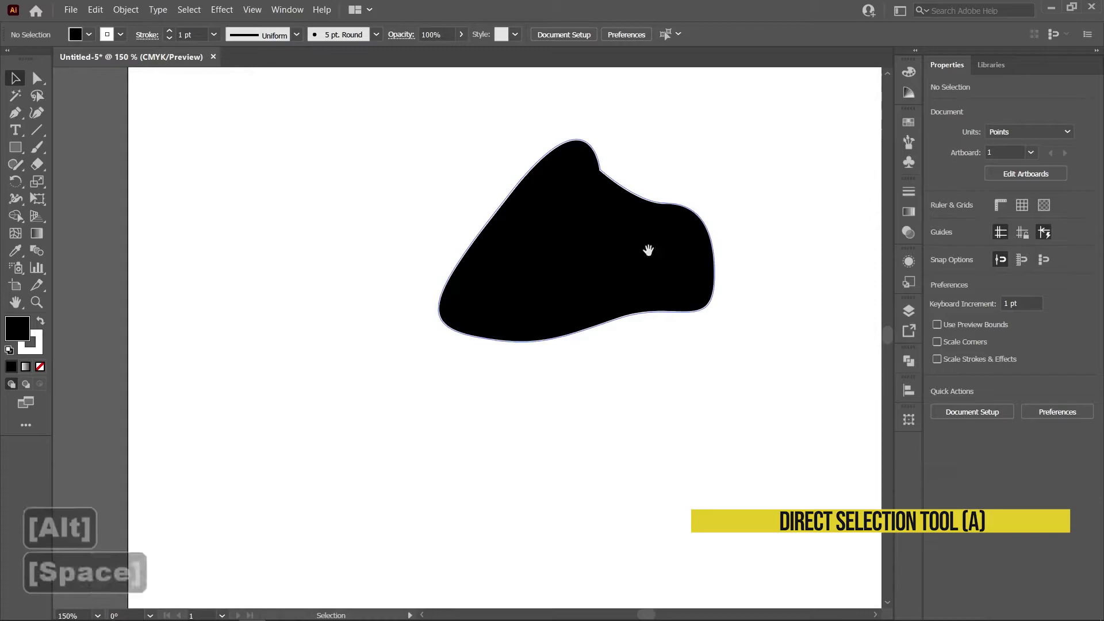
drag(648, 247, 592, 287)
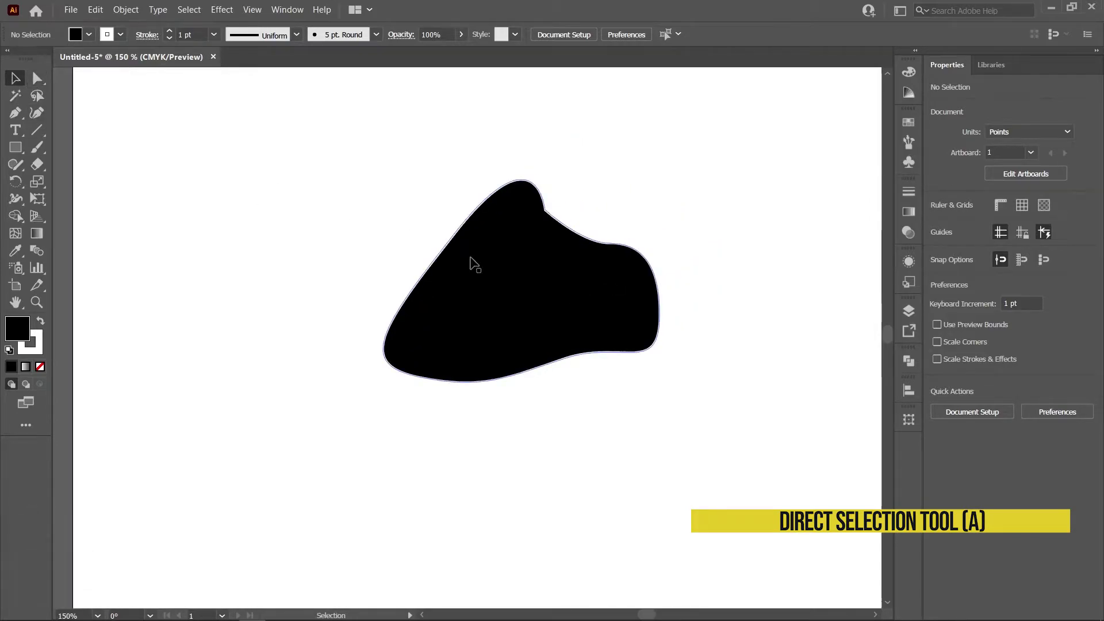
click(525, 265)
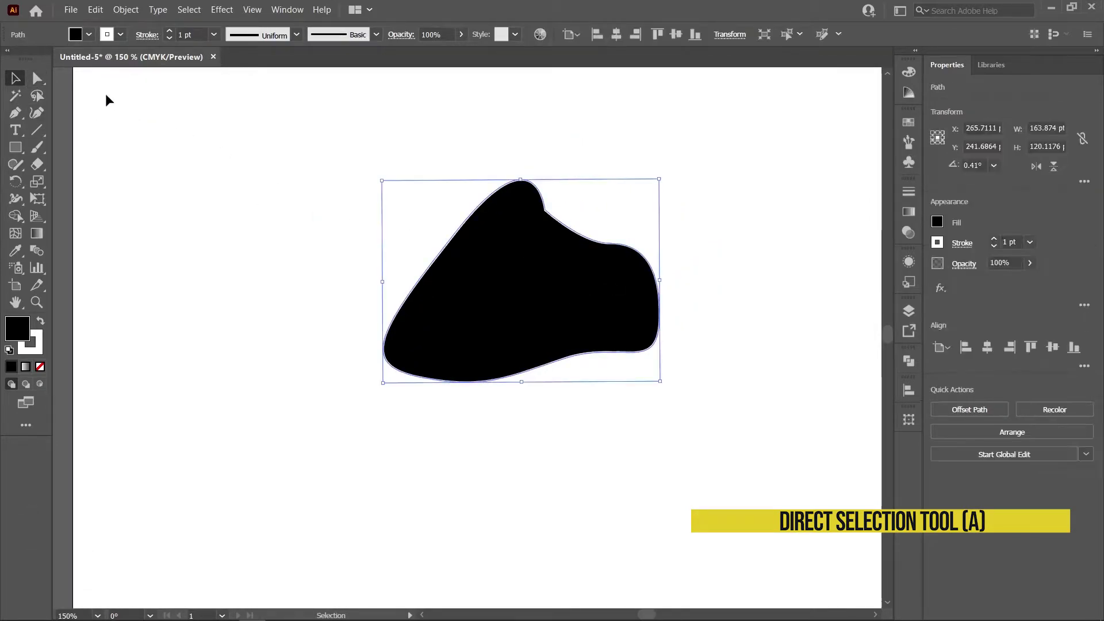
click(40, 85)
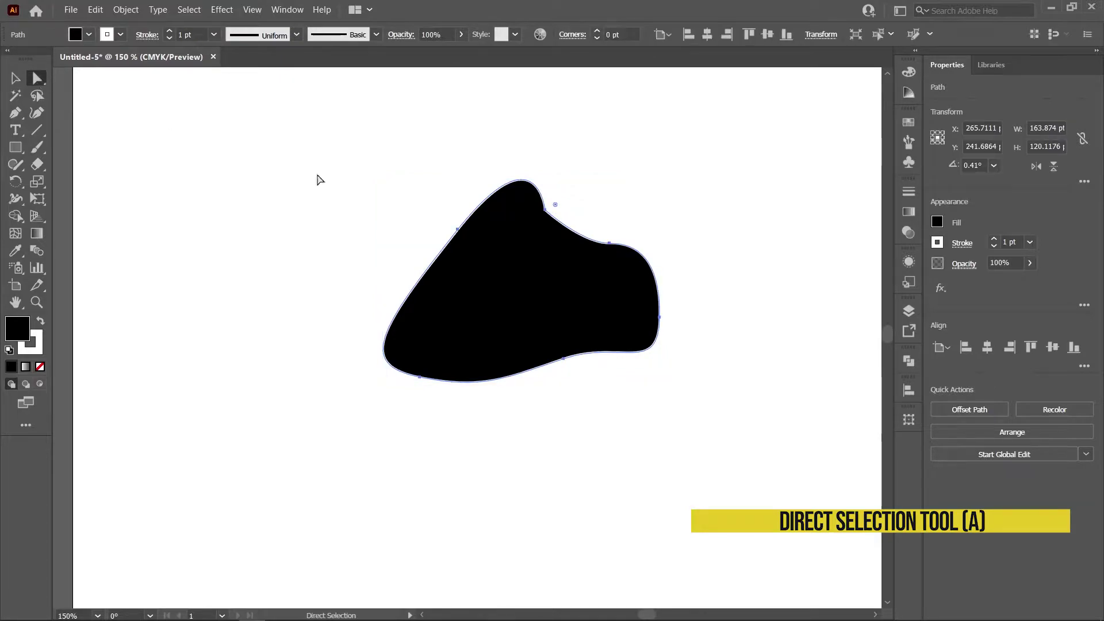
click(545, 211)
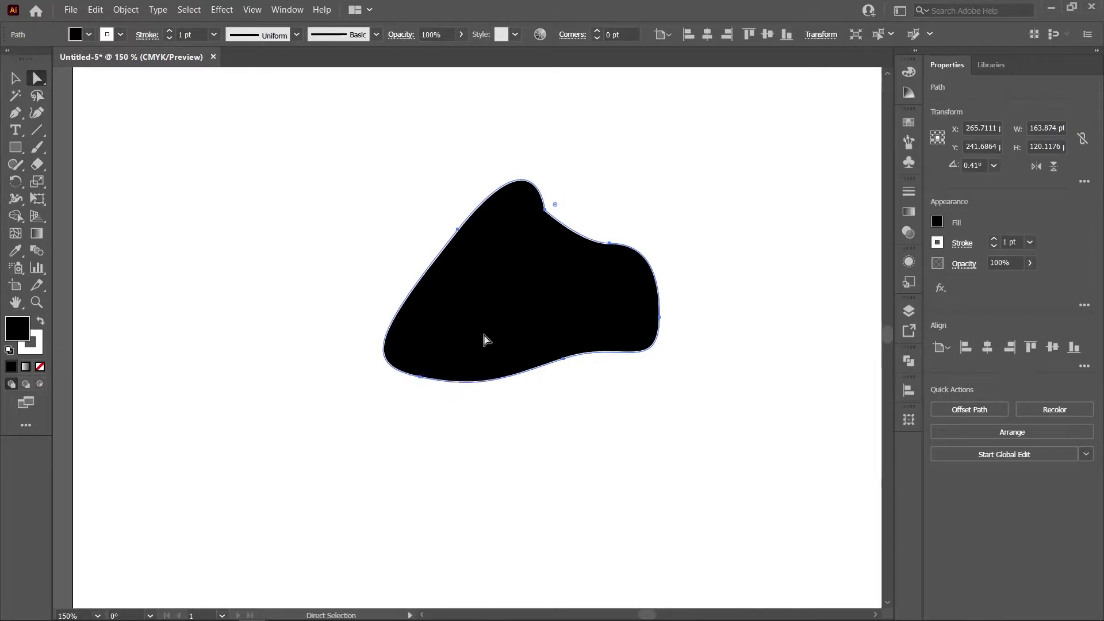
drag(421, 382, 377, 415)
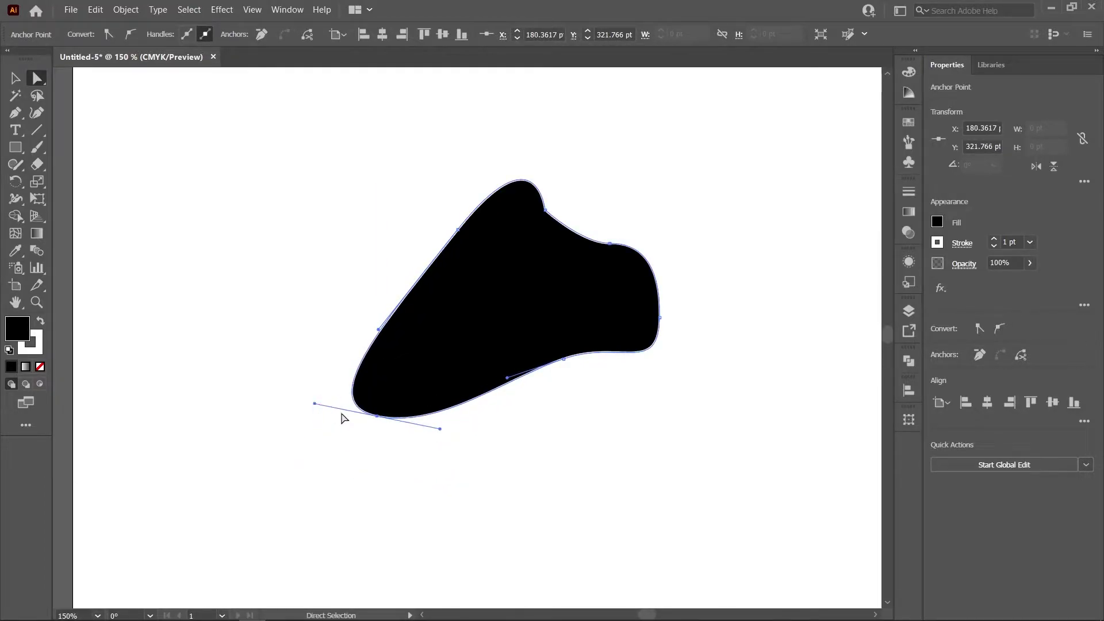
drag(440, 429, 467, 461)
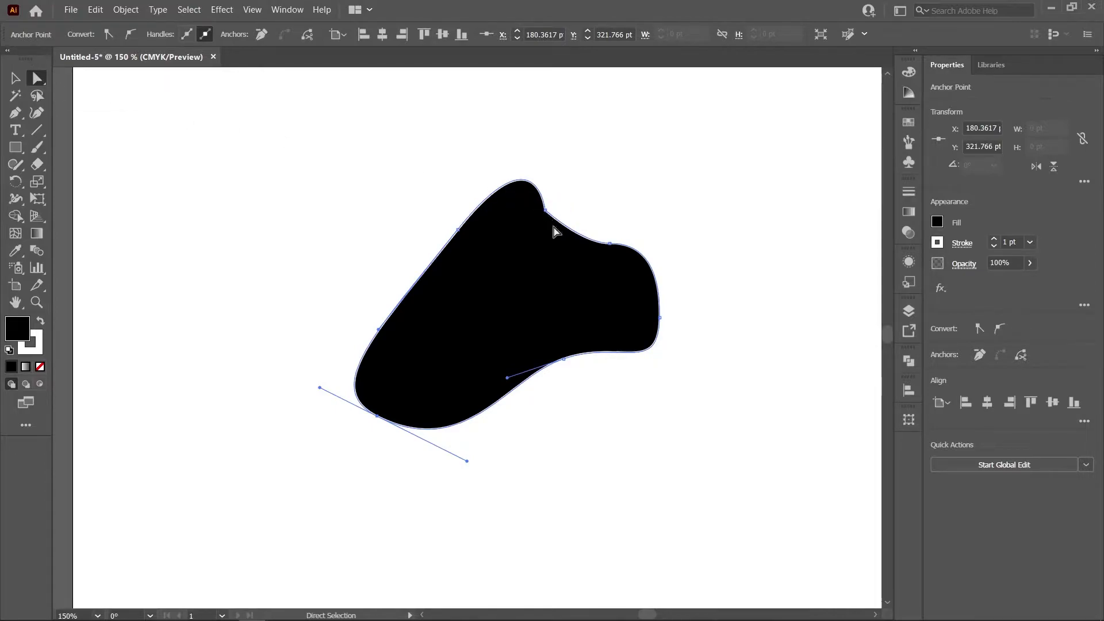
key(v)
Draw a black square of about 72 pt to the right of the freeform shape.
drag(621, 258, 529, 255)
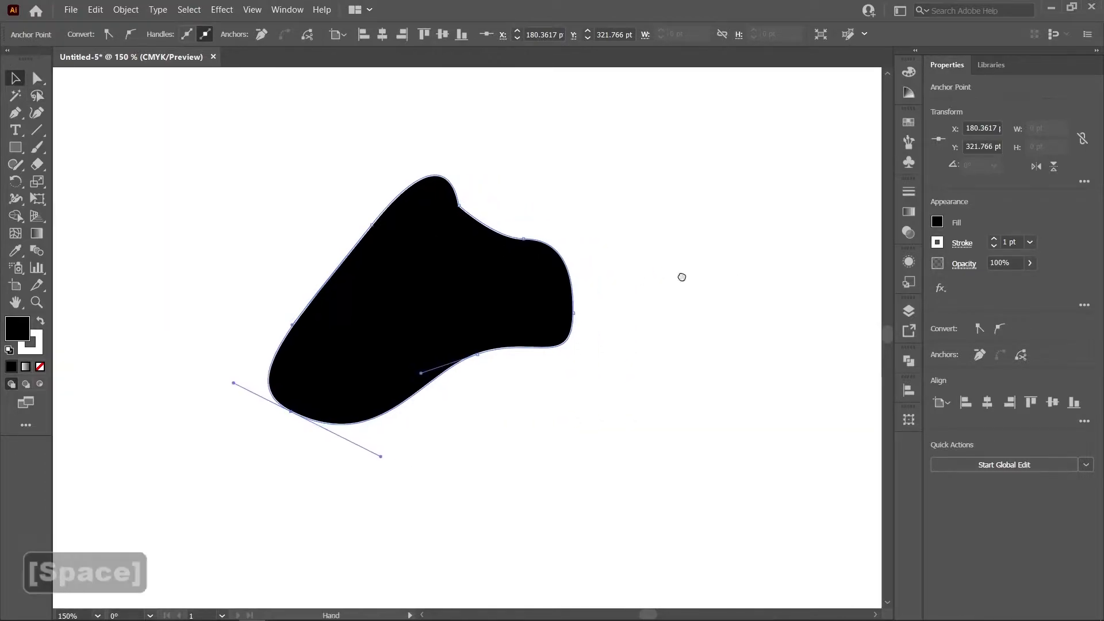
click(115, 239)
click(16, 147)
drag(632, 190, 753, 310)
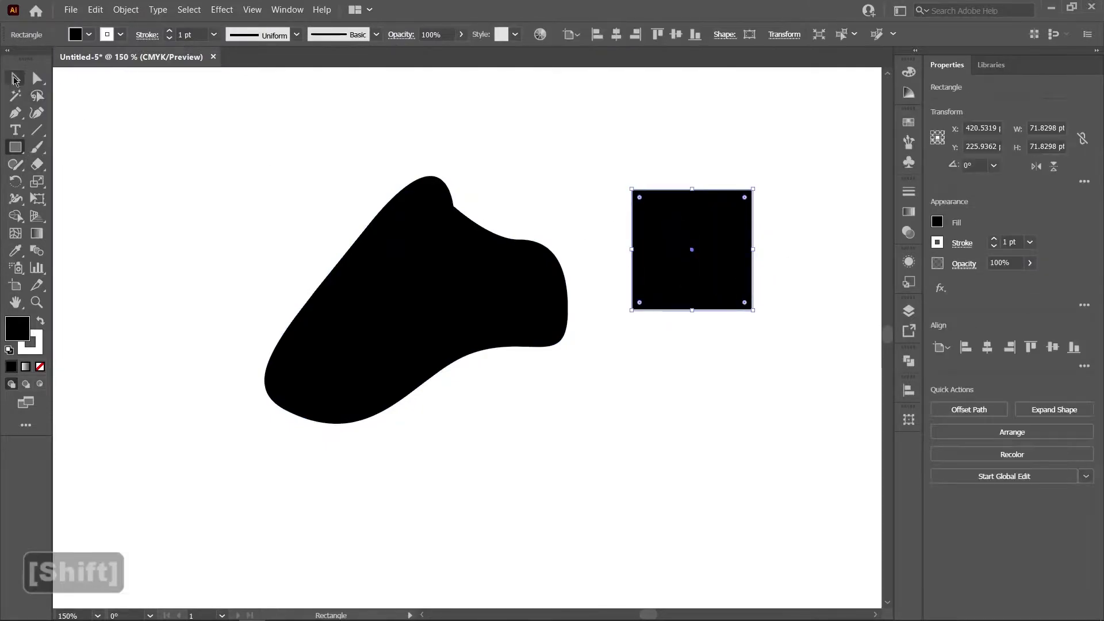
click(16, 79)
Try rounding all four corners of the square to a radius of about 9.6 pt, and undo the rounding.
click(734, 173)
click(751, 236)
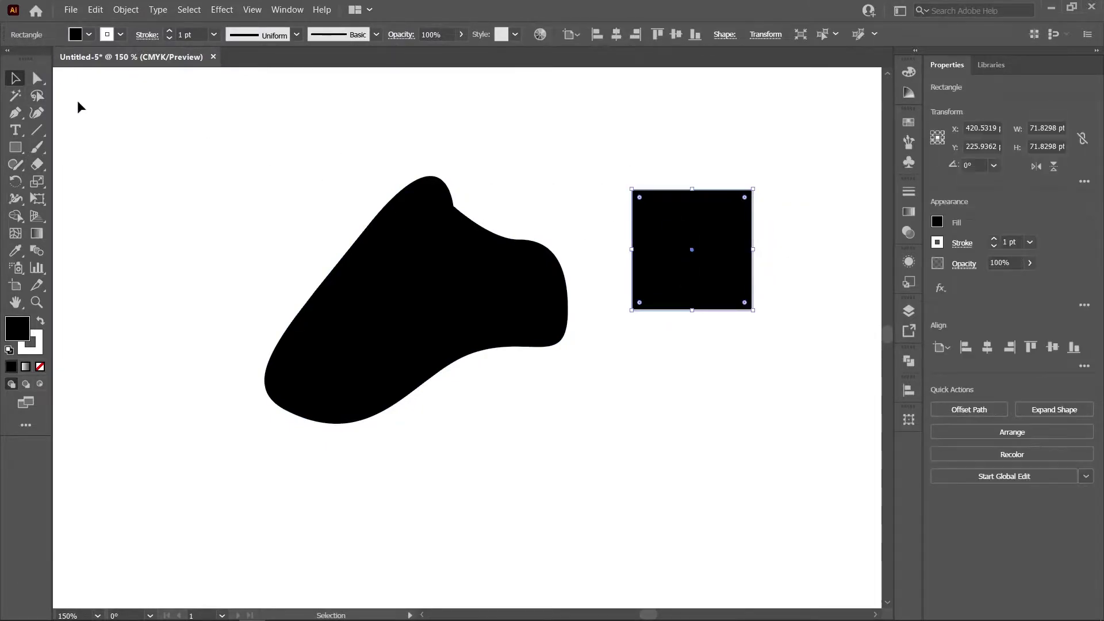
key(a)
scroll(788, 208, up, 3)
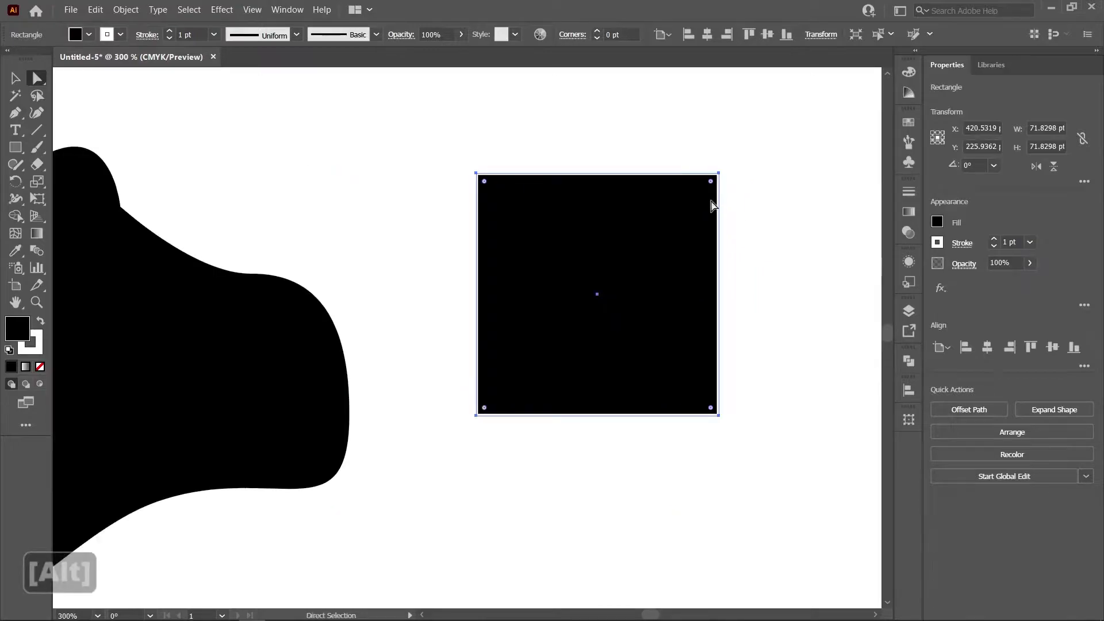
drag(711, 182, 688, 208)
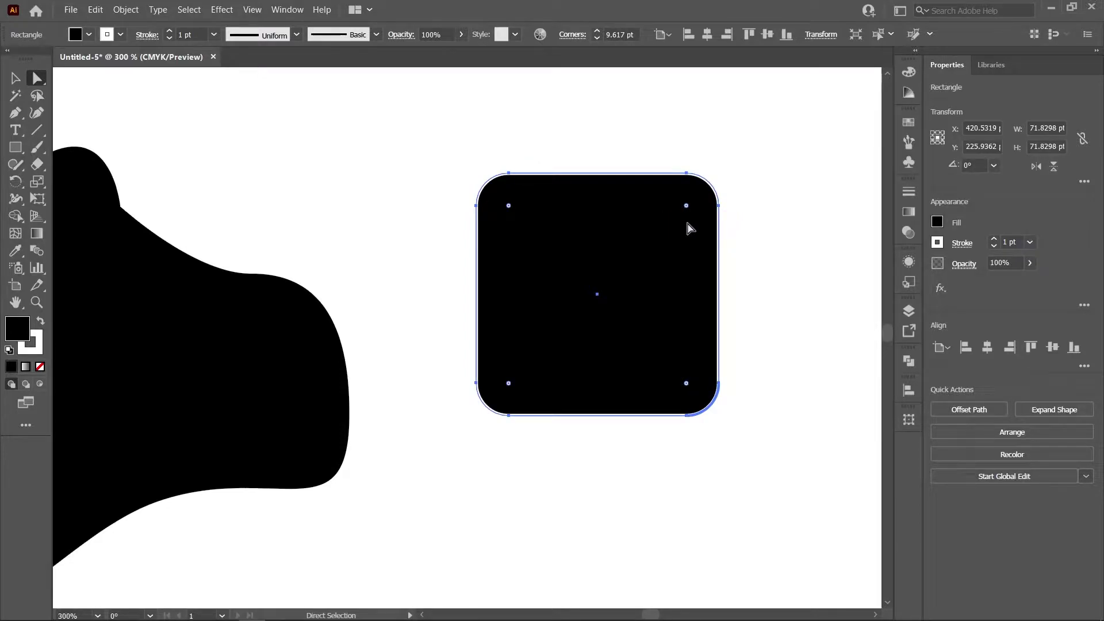
key(ctrl+z)
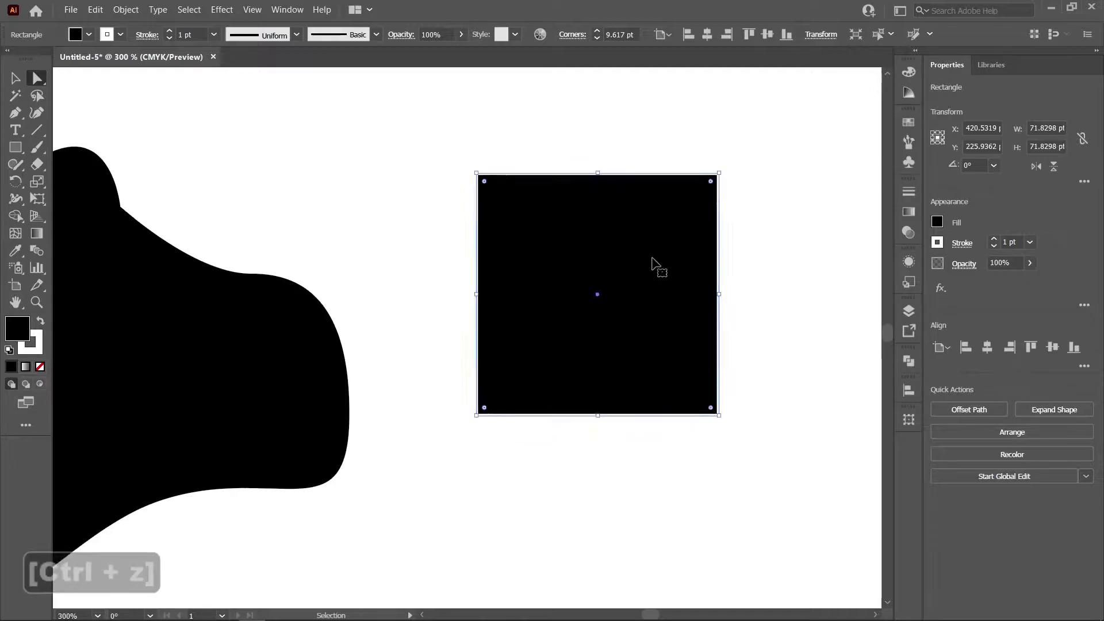
Round only the square's top-right corner through its live corner control, and deselect the square.
click(718, 174)
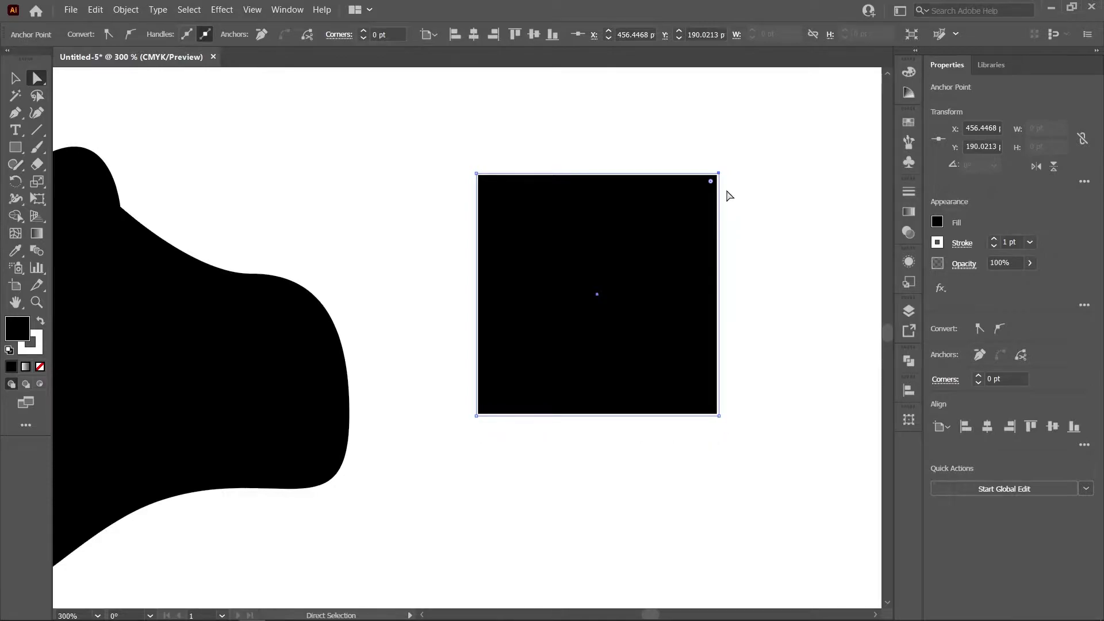
drag(711, 182, 661, 231)
key(v)
click(335, 166)
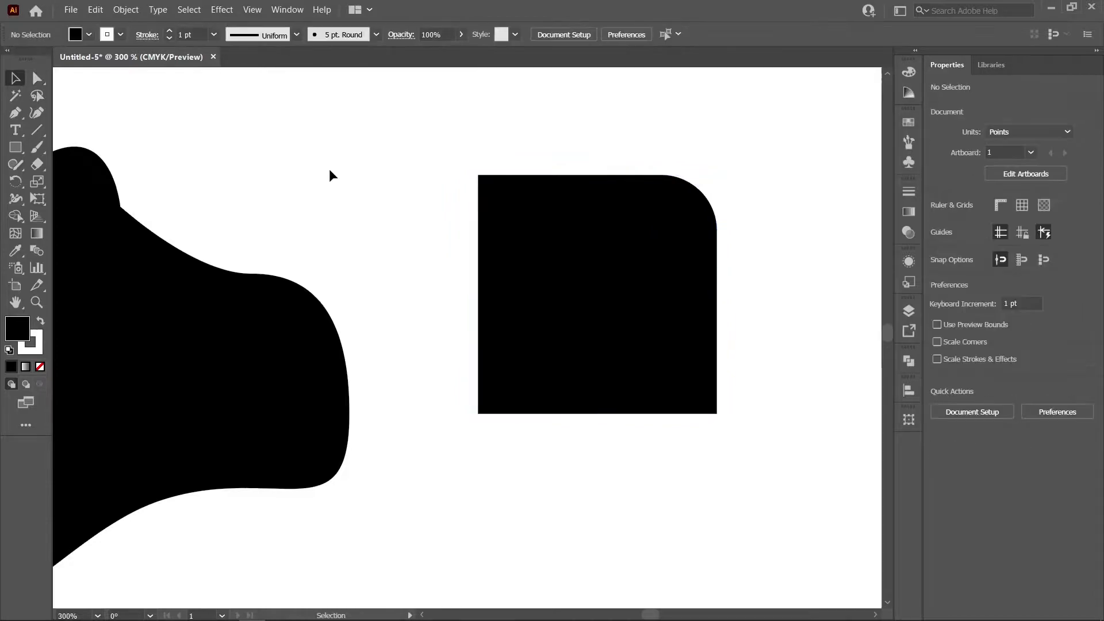
Draw a larger closed, curved shape of about 339 by 222 pt with the Pen tool below the first shape and the square.
alt+scroll(332, 217, down, 1)
alt+scroll(332, 216, down, 2)
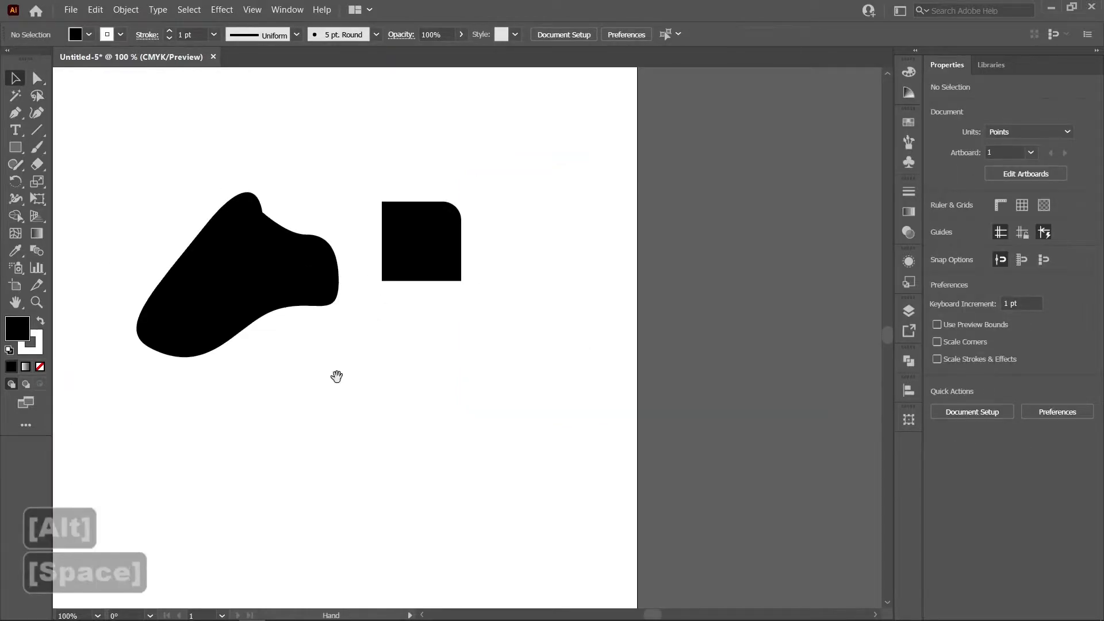
drag(338, 374, 554, 325)
alt+scroll(525, 363, down, 1)
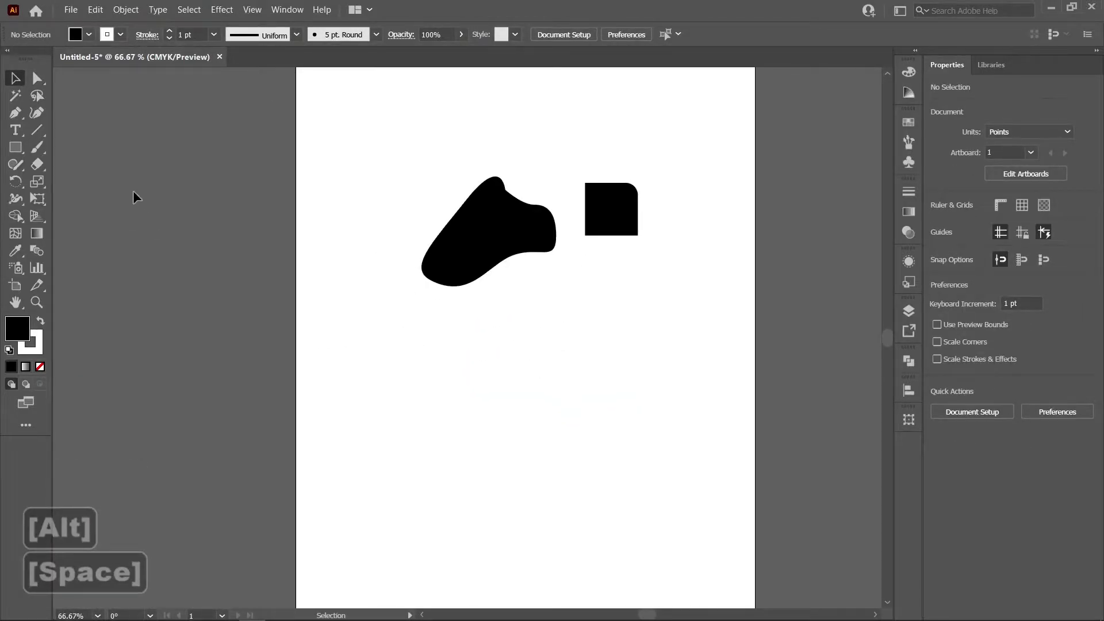
click(16, 113)
click(536, 307)
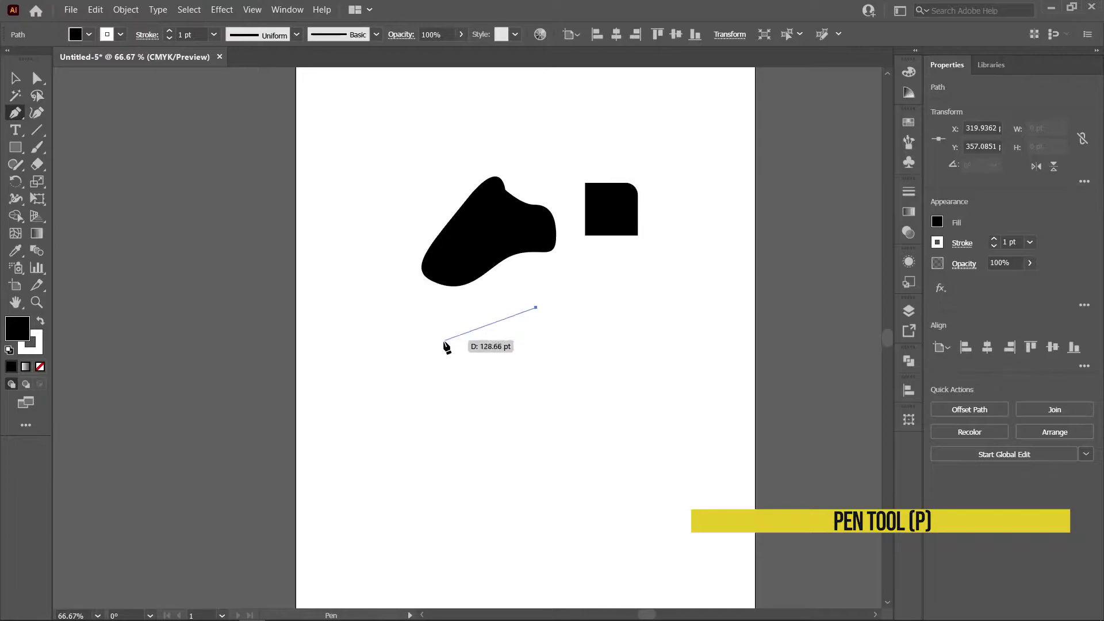
drag(443, 342, 426, 370)
drag(505, 404, 525, 292)
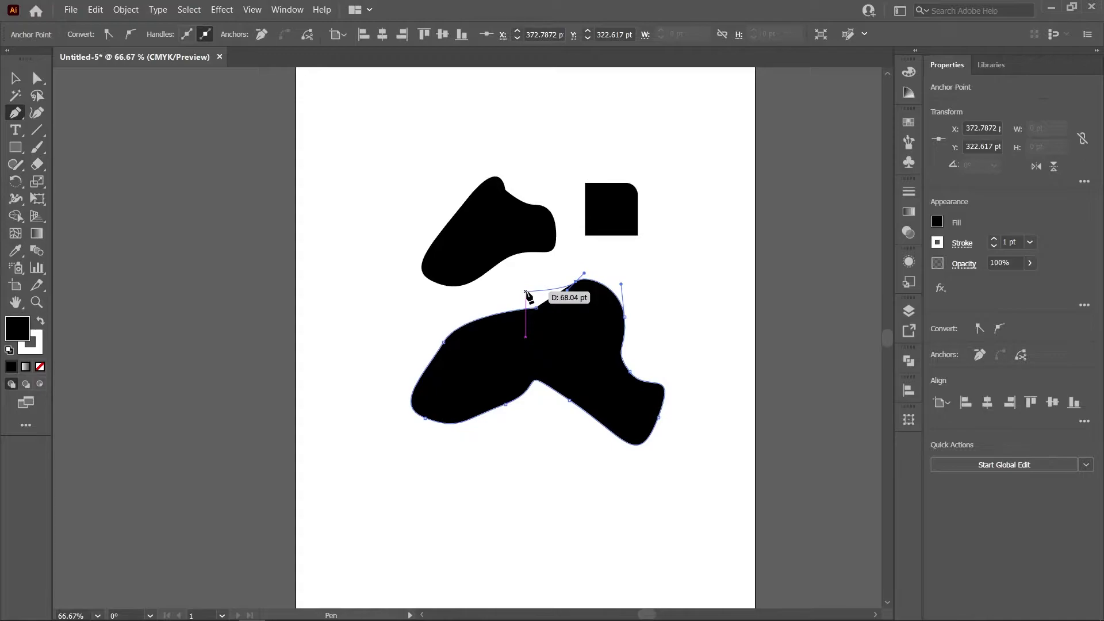
drag(525, 291, 553, 310)
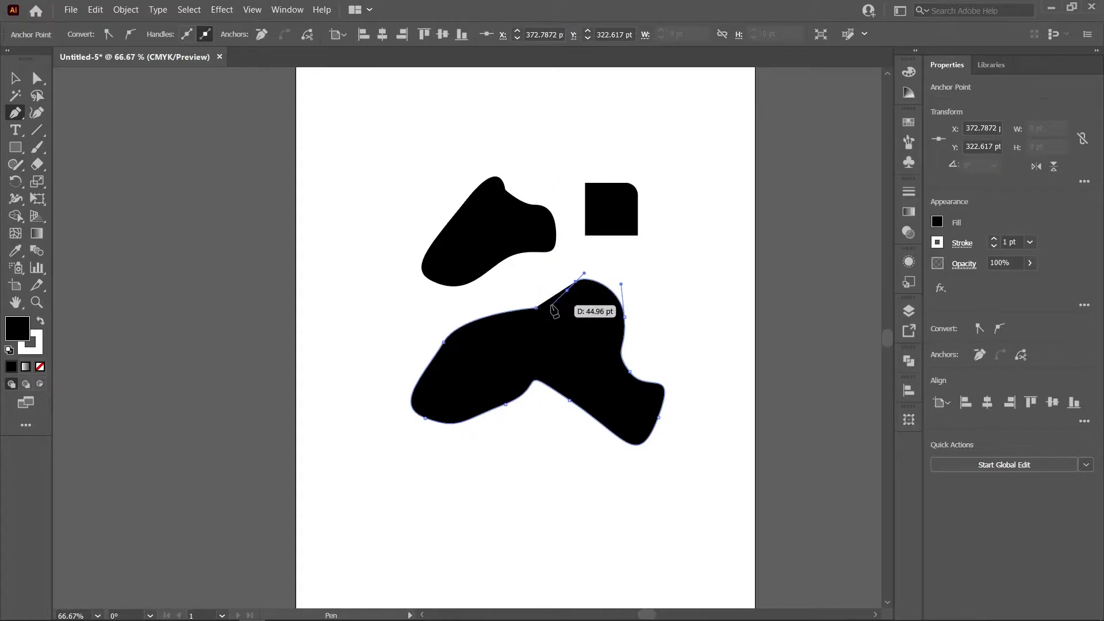
mouse_move(554, 310)
mouse_down()
mouse_move(525, 321)
mouse_move(505, 279)
mouse_move(538, 311)
mouse_up()
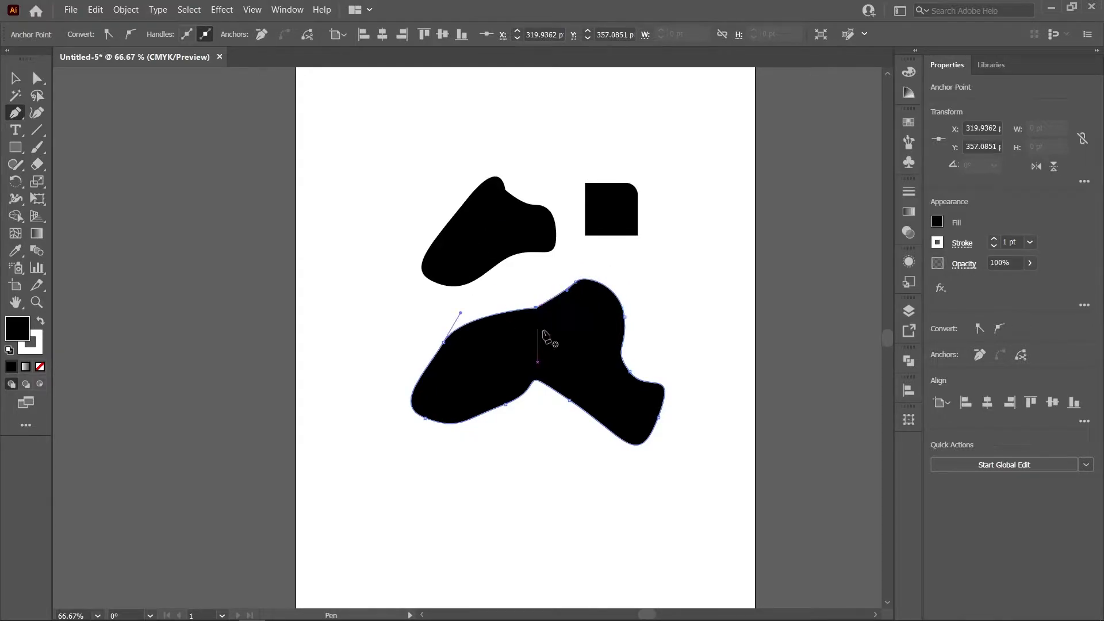
key(v)
Examine the related tools grouped with the Pen tool, and choose the Pen tool.
drag(716, 269, 650, 270)
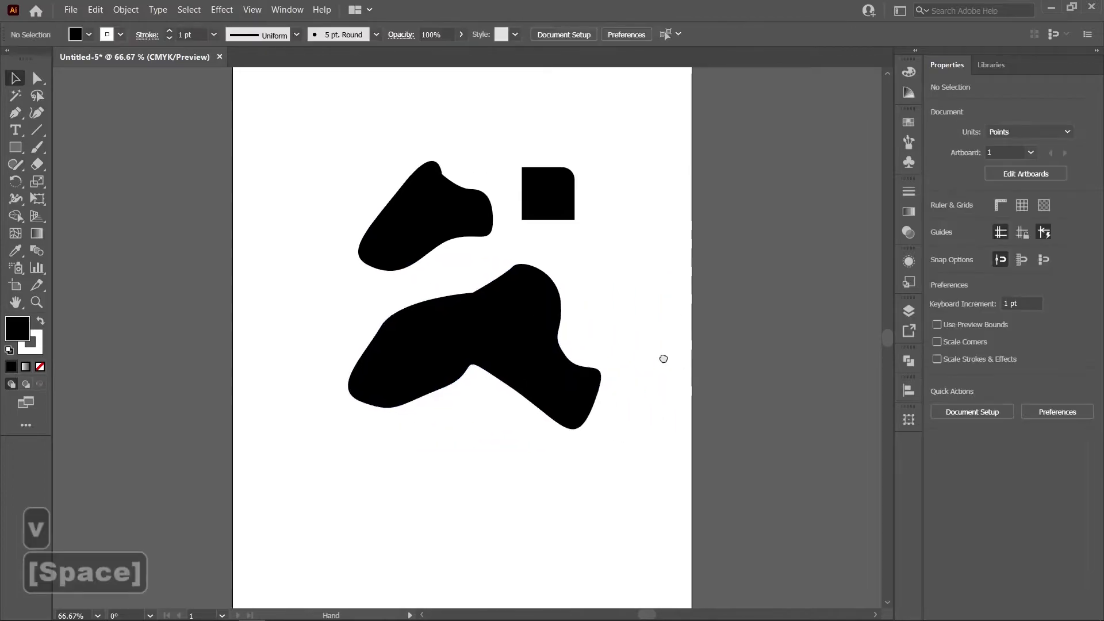
scroll(518, 352, up, 1)
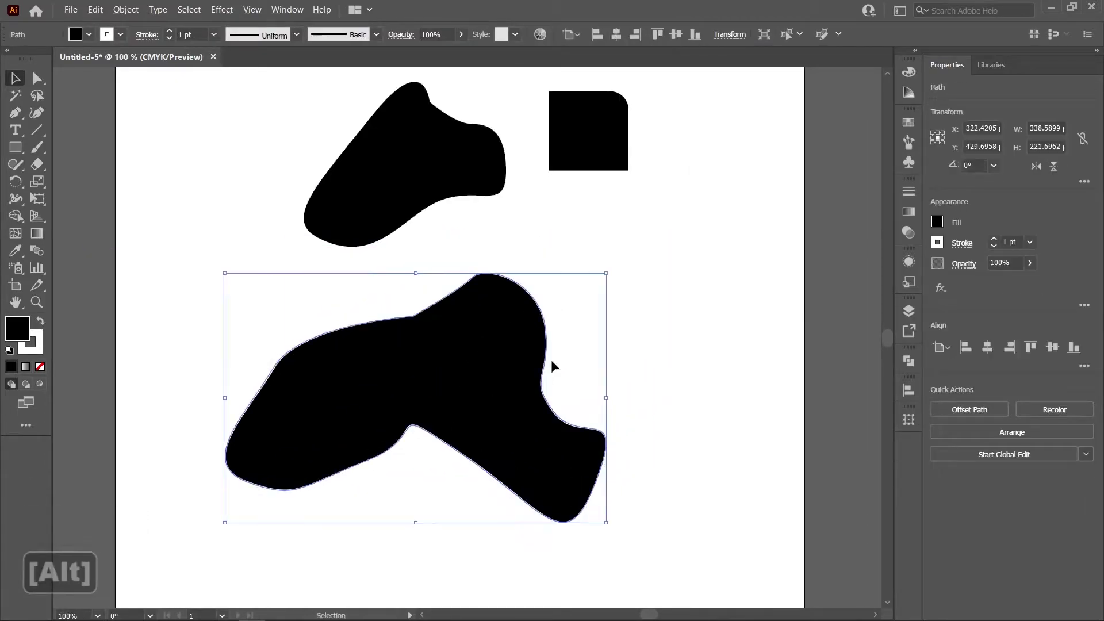
click(638, 333)
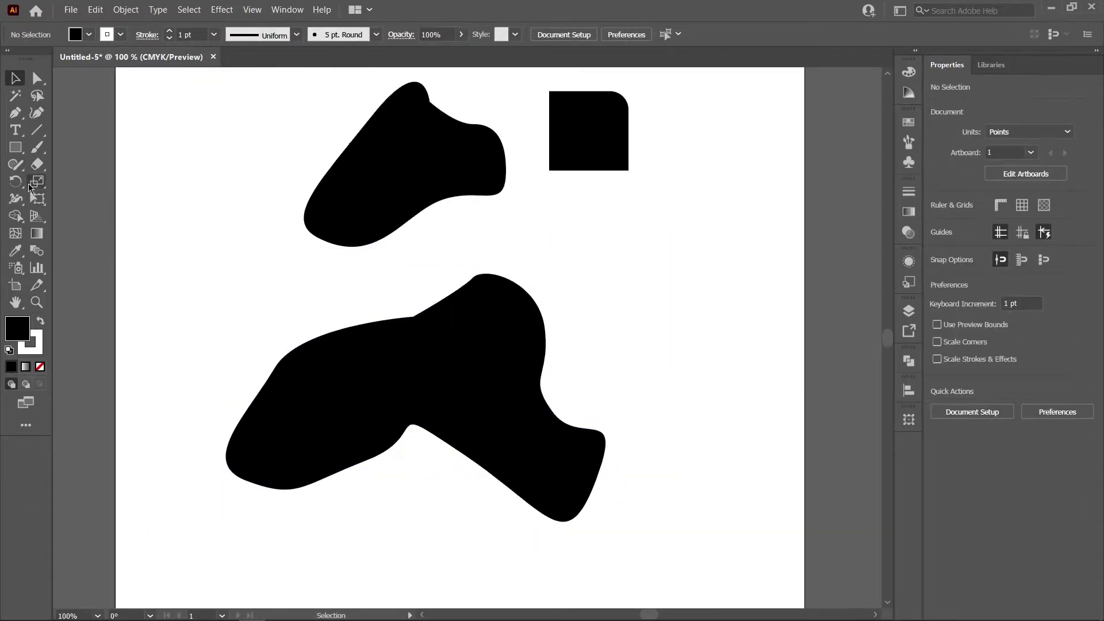
click(20, 116)
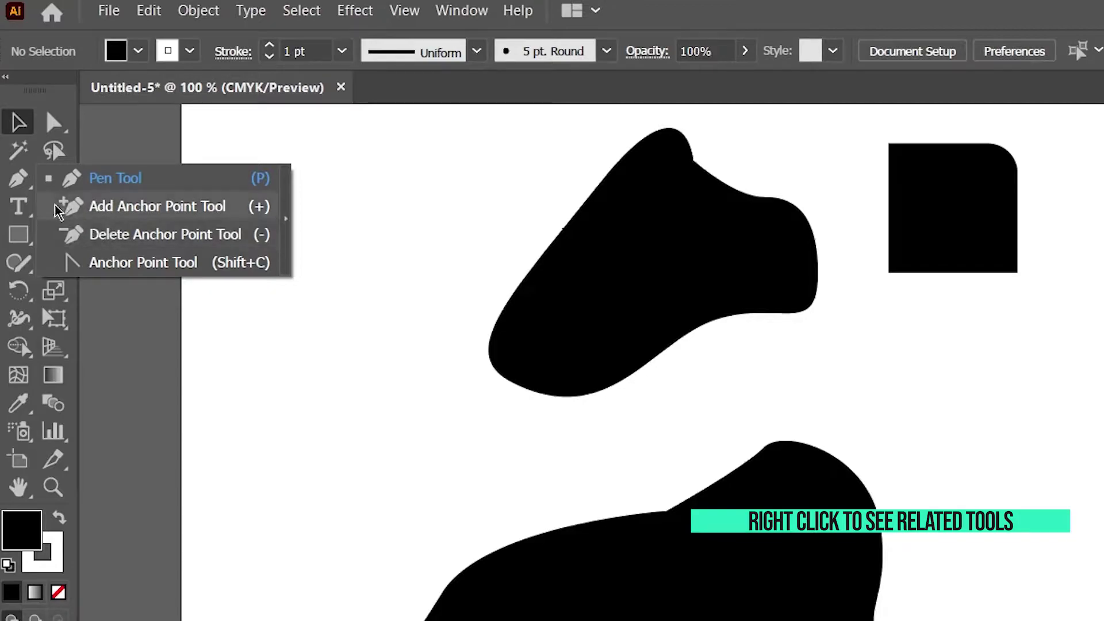
click(22, 187)
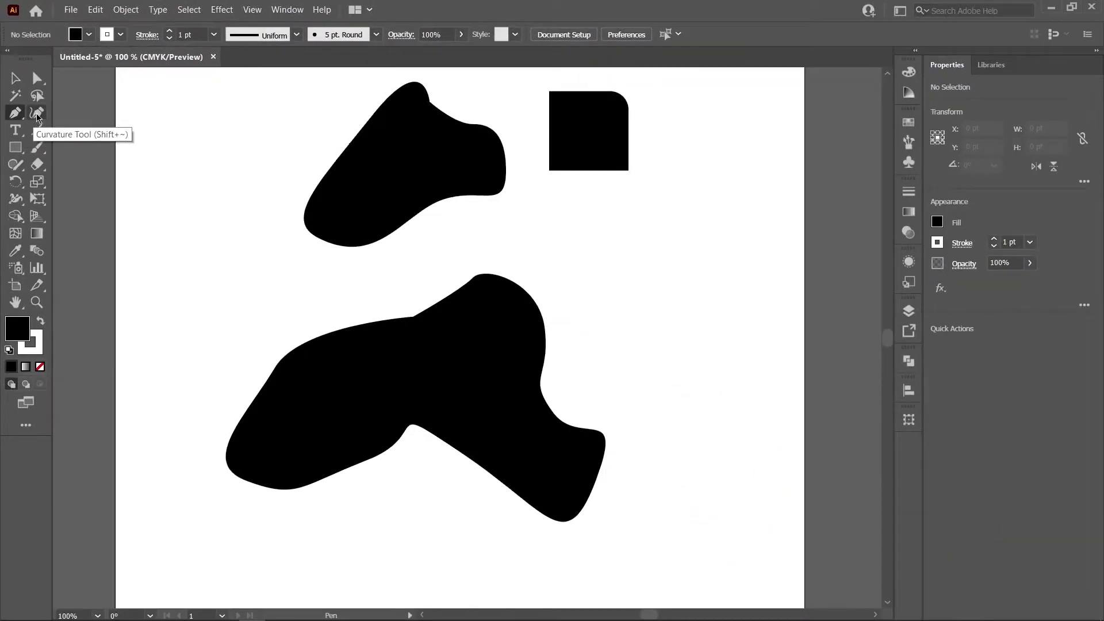
Reshape the large curved shape's upper edge and right-hand indentation by moving their anchor points with the Curvature tool.
key(v)
click(364, 377)
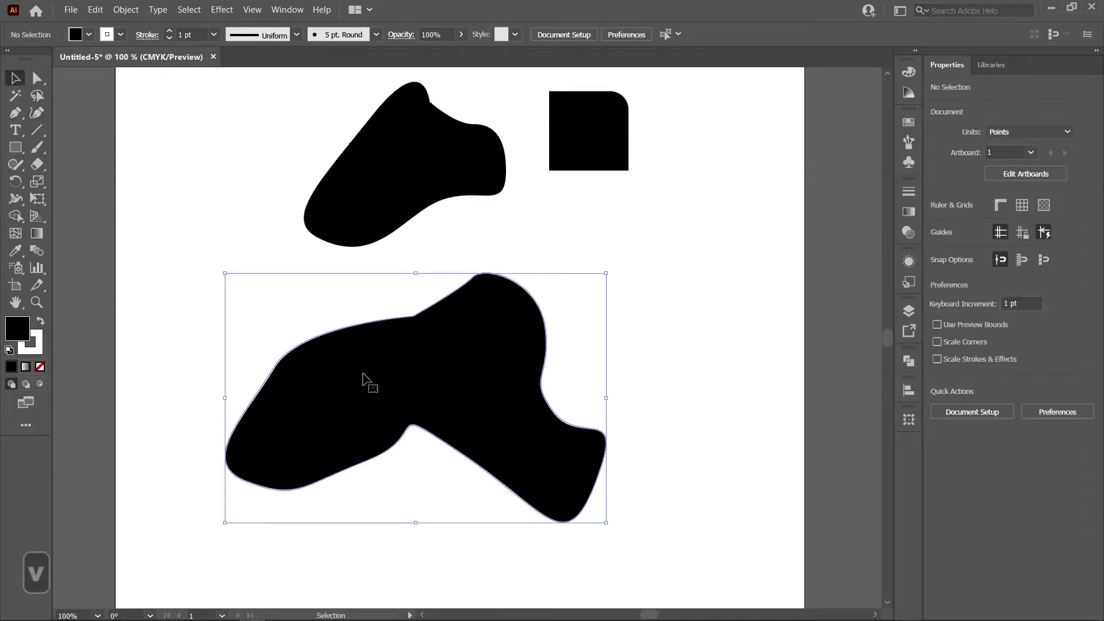
click(42, 115)
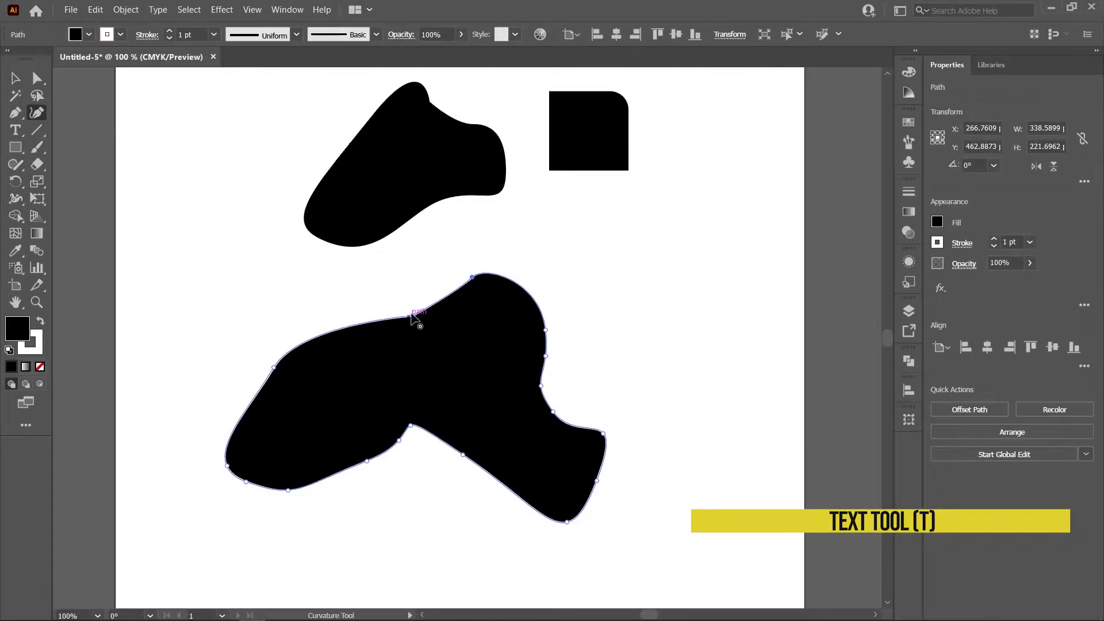
drag(410, 313, 328, 308)
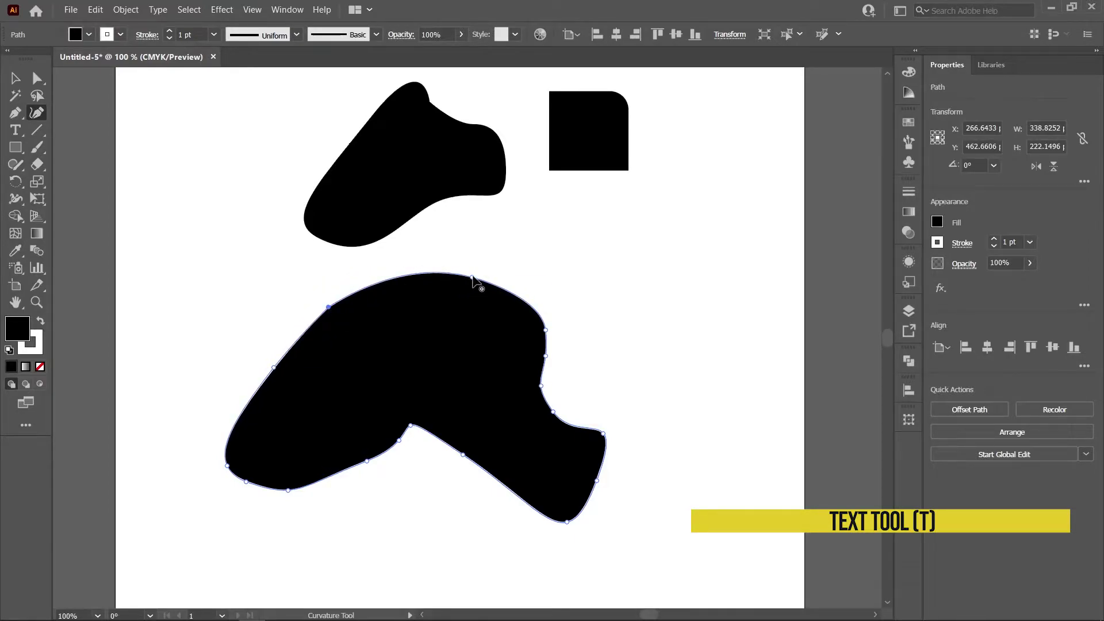
drag(472, 278, 487, 282)
mouse_move(542, 386)
mouse_down()
mouse_move(575, 391)
mouse_move(524, 391)
mouse_move(546, 396)
mouse_move(537, 386)
mouse_up()
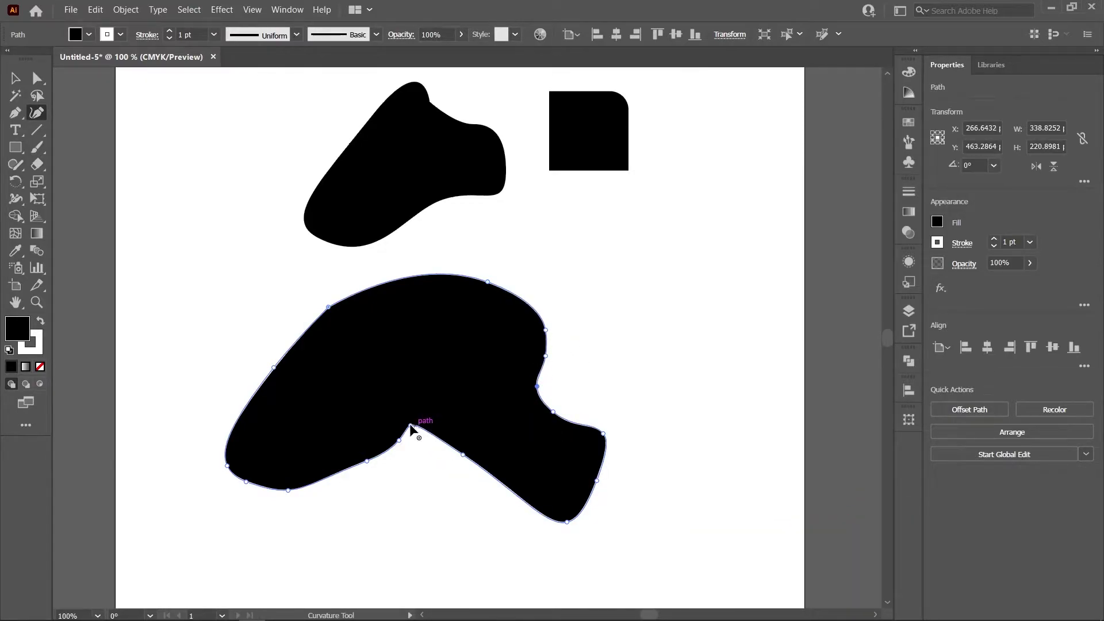
Round the large shape's lower notch, smooth its lower-left and upper-left curves with the Curvature tool, and deselect the shape.
drag(410, 426, 429, 432)
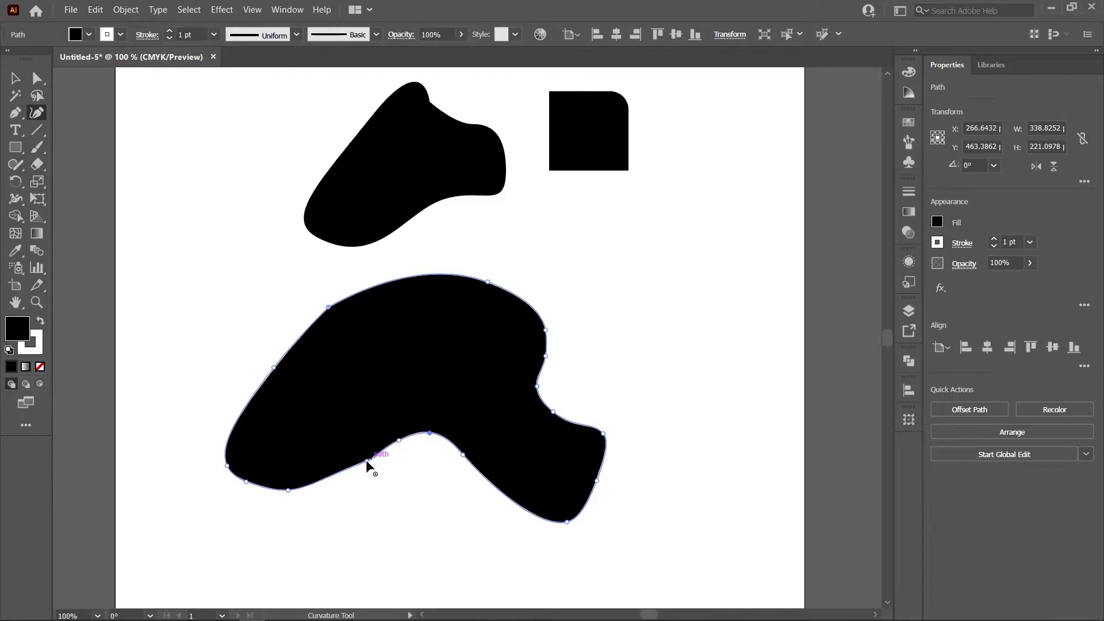
click(346, 468)
drag(330, 309, 357, 300)
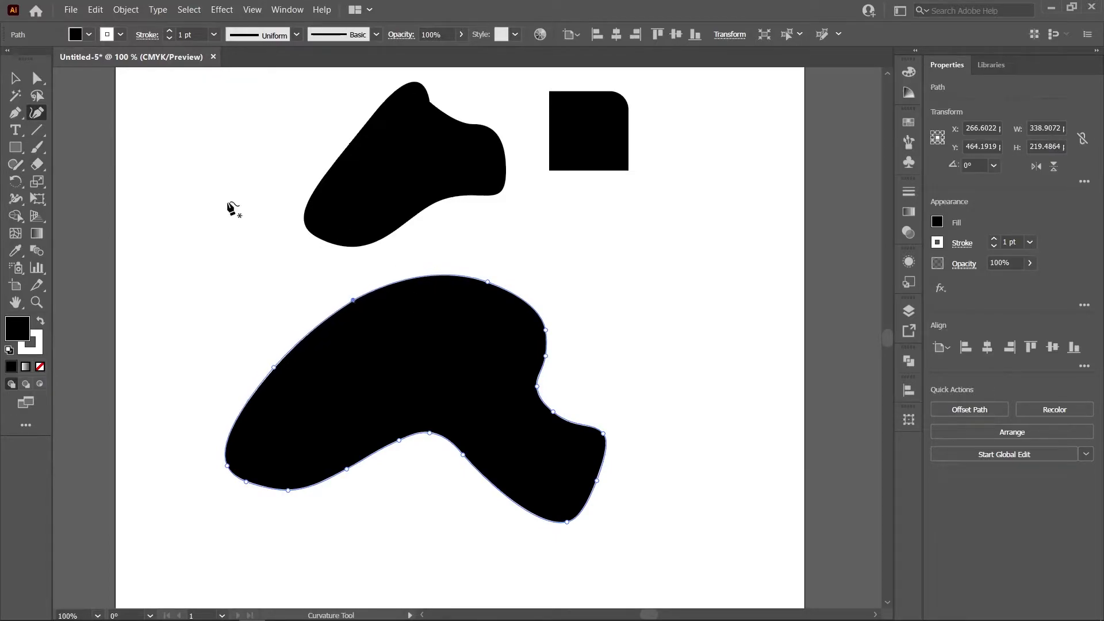
click(9, 79)
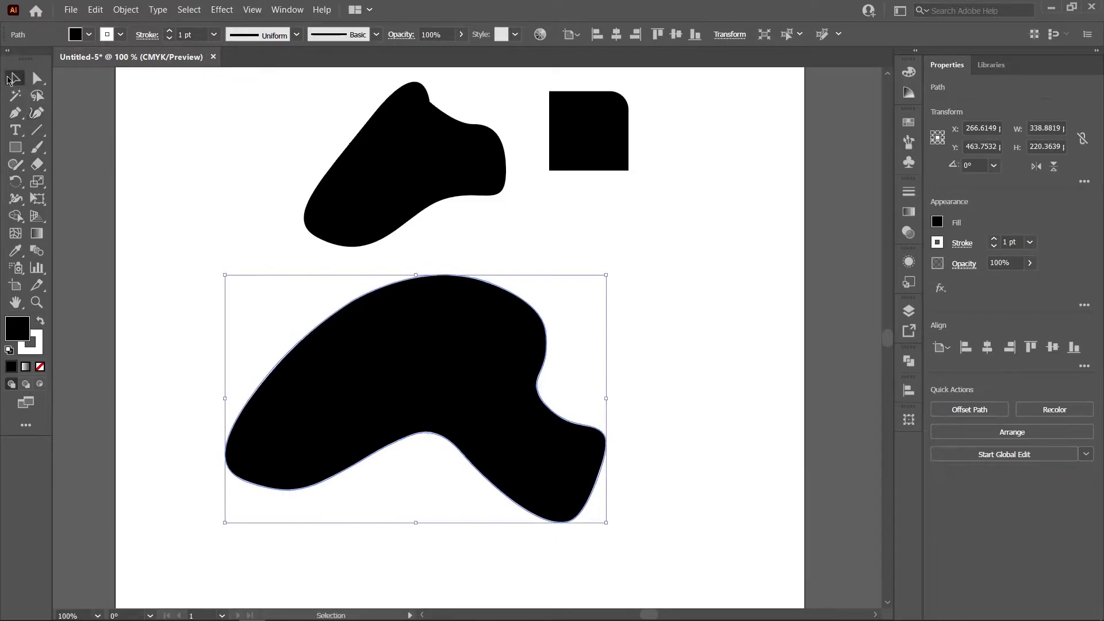
click(712, 274)
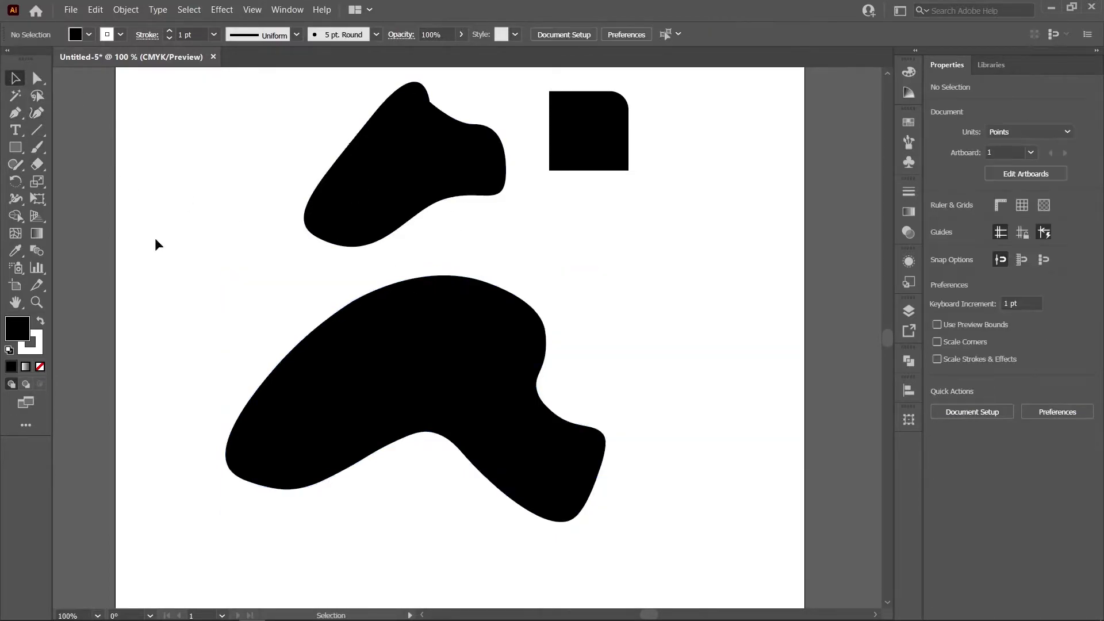
Add the point text "Anything" below the rounded square with the Type tool, and deselect it.
click(23, 131)
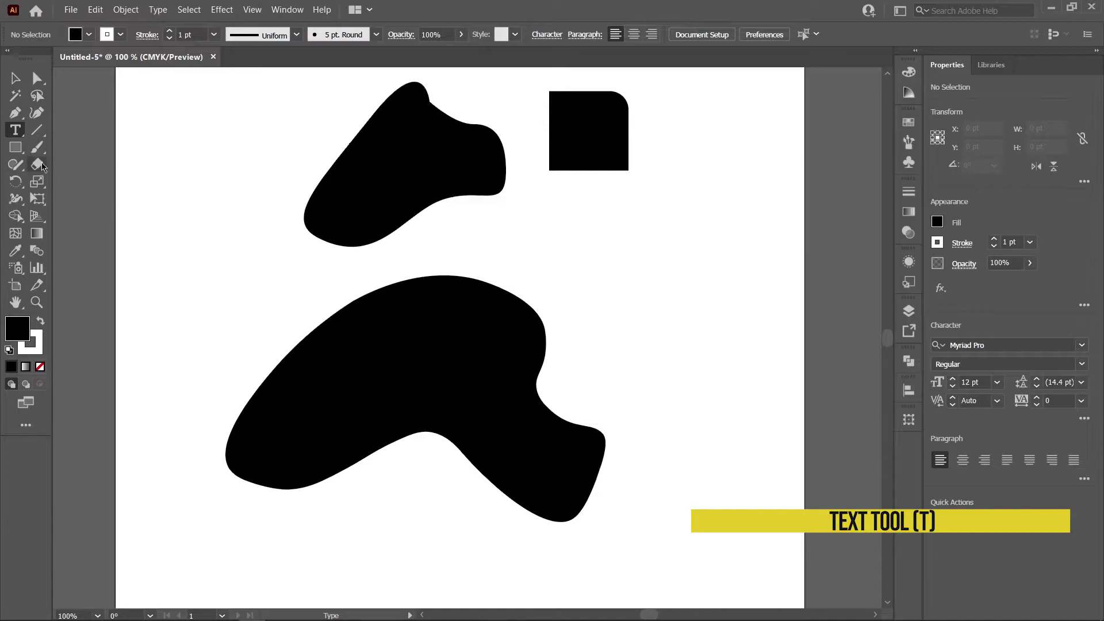
click(578, 269)
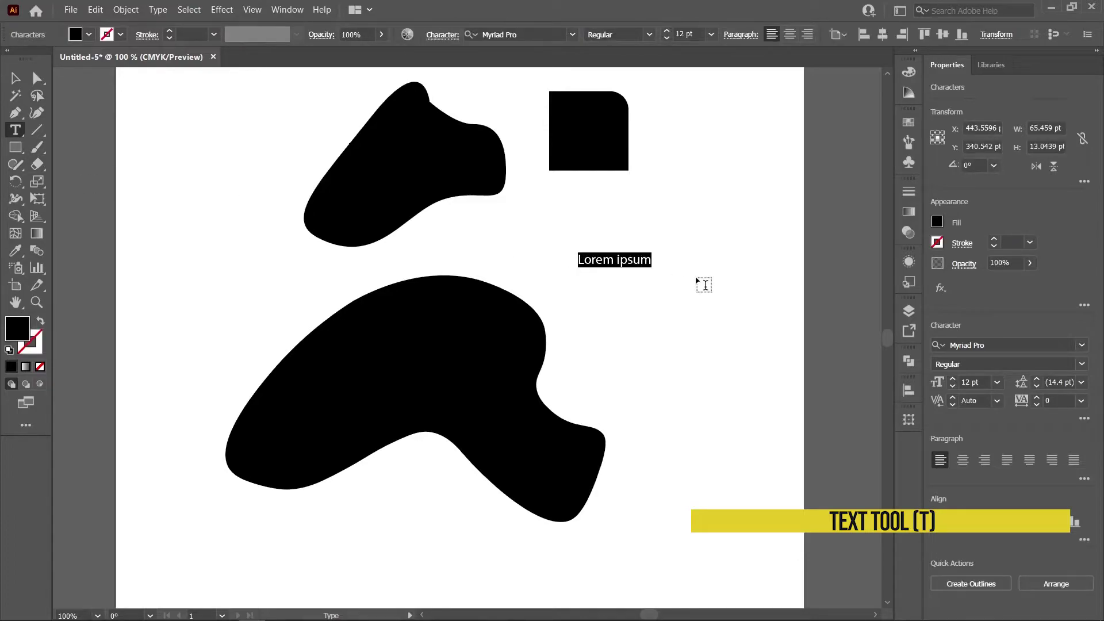
text(Anything)
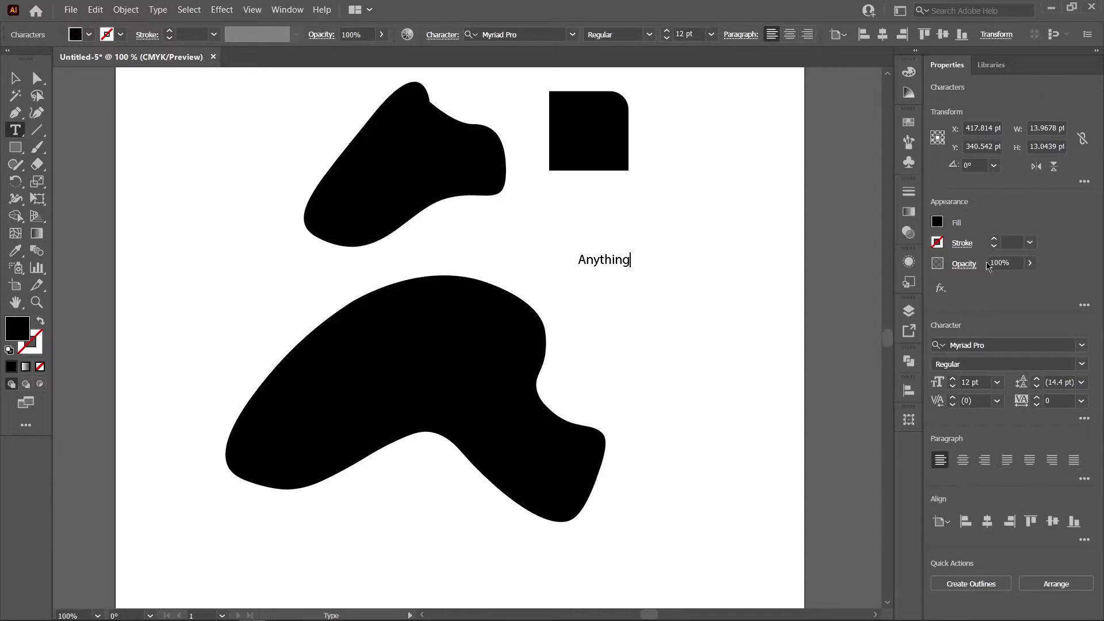
click(16, 78)
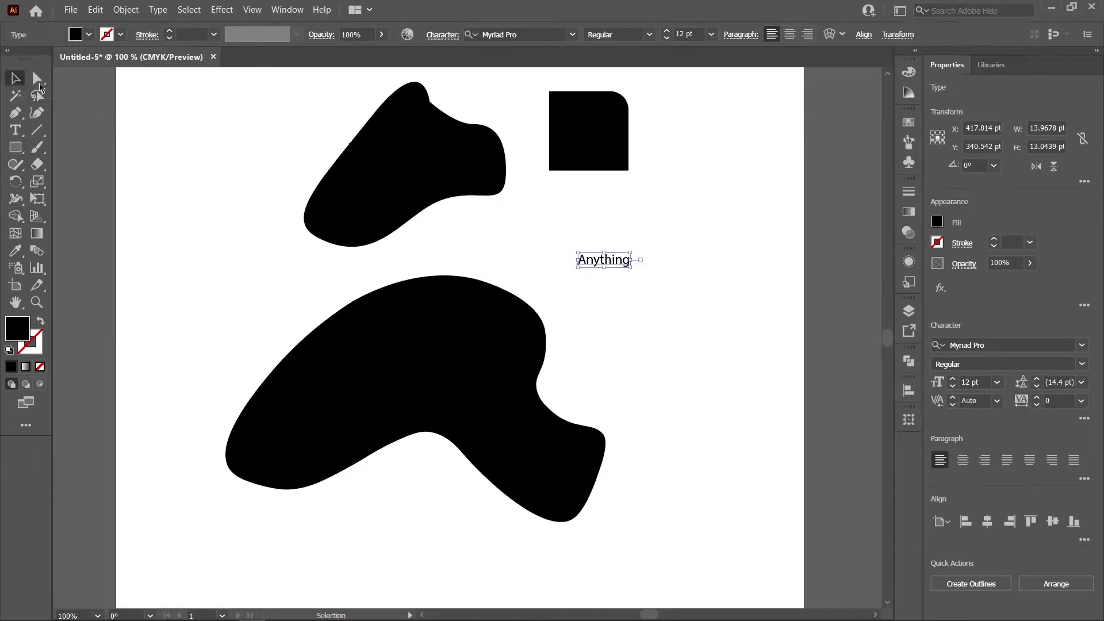
click(695, 286)
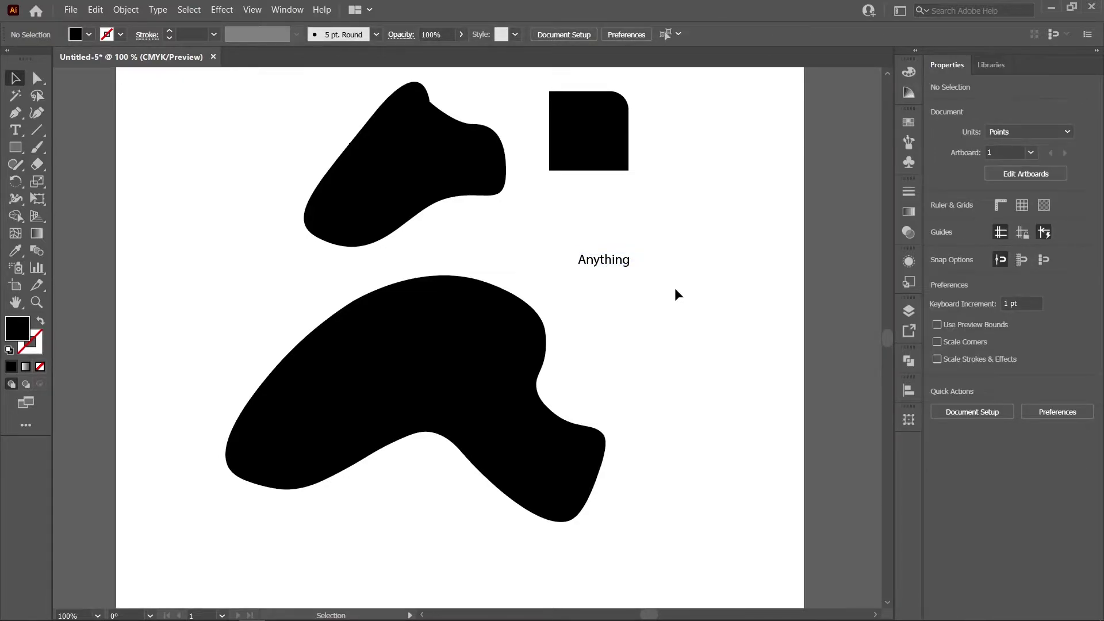
Turn the rounded square's outline into a text path with the Type on a Path tool, starting on its upper edge.
click(16, 136)
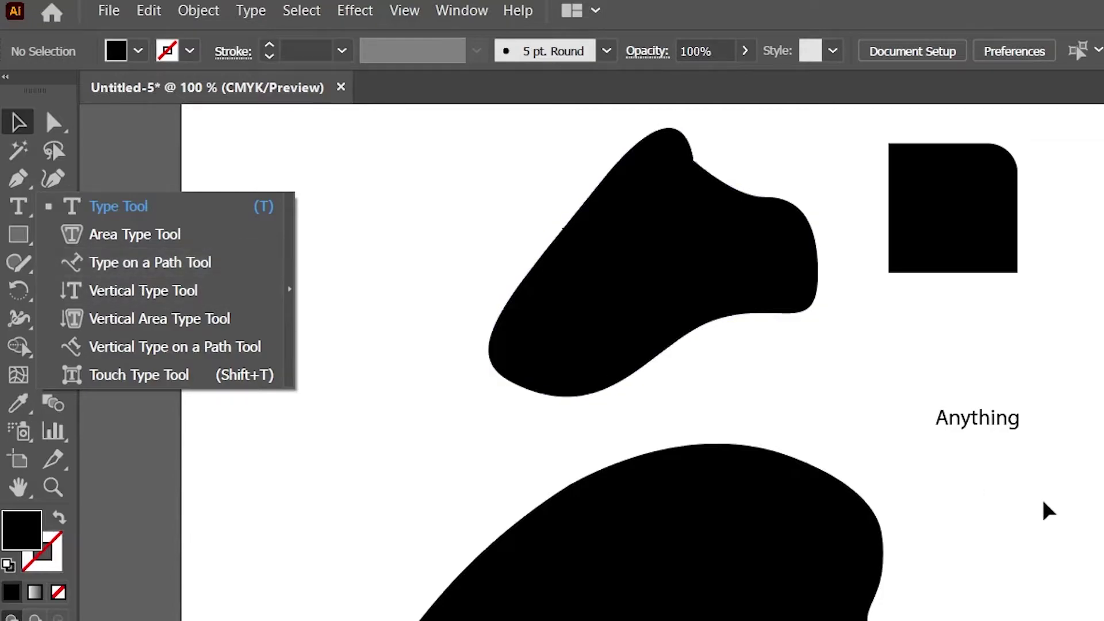
click(845, 571)
drag(994, 304, 978, 436)
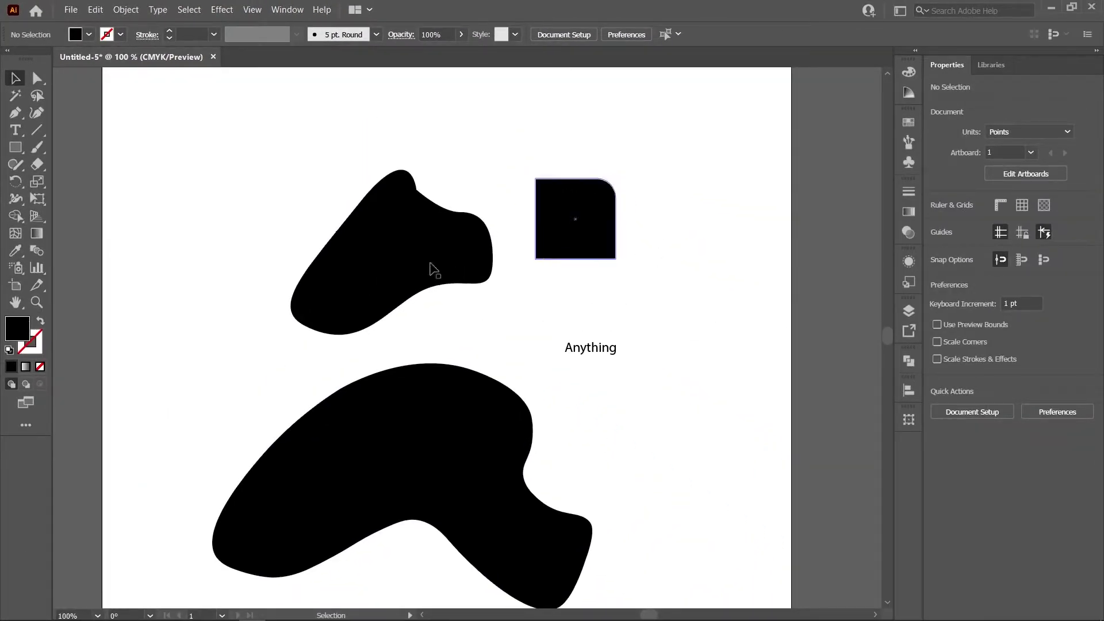
drag(16, 130, 56, 163)
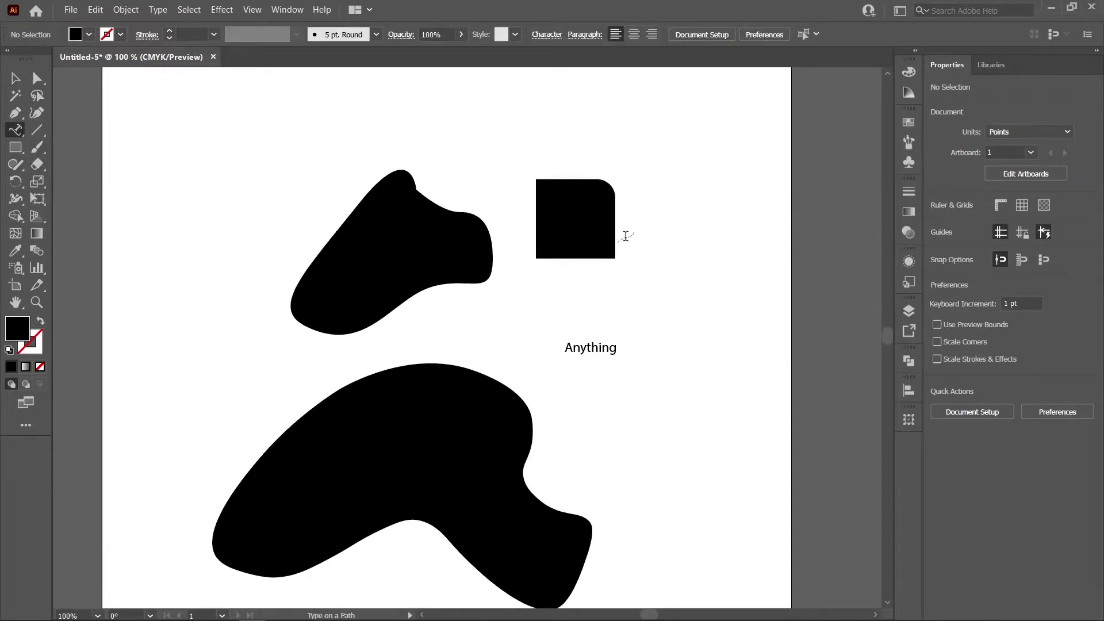
click(571, 180)
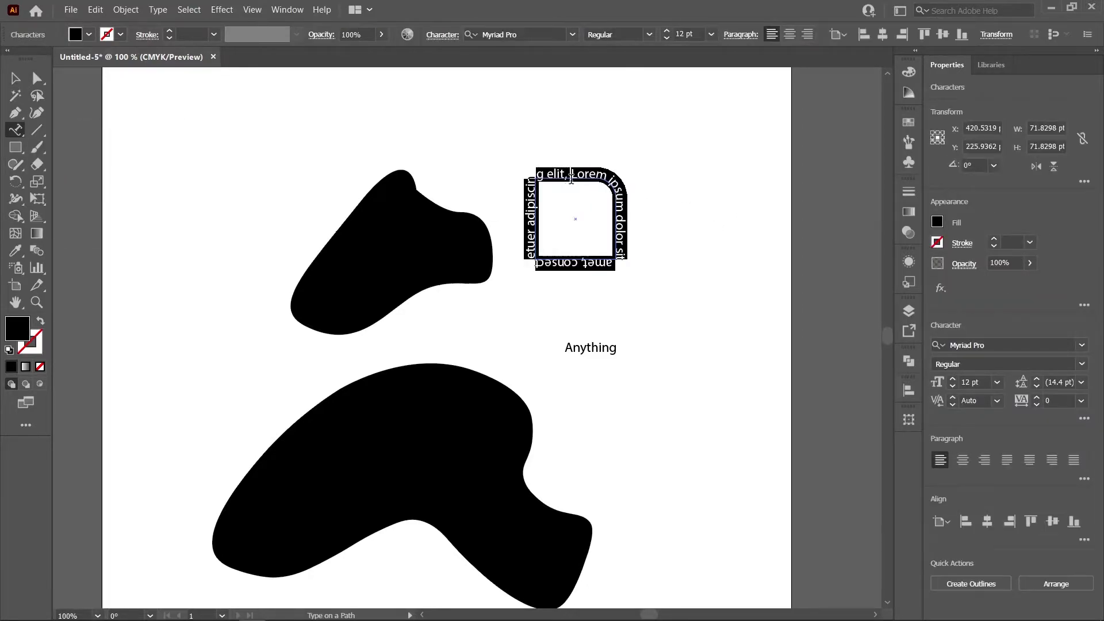
Replace the placeholder text on the square's path with "wrap text around shapes", and deselect it.
text(wrap tect)
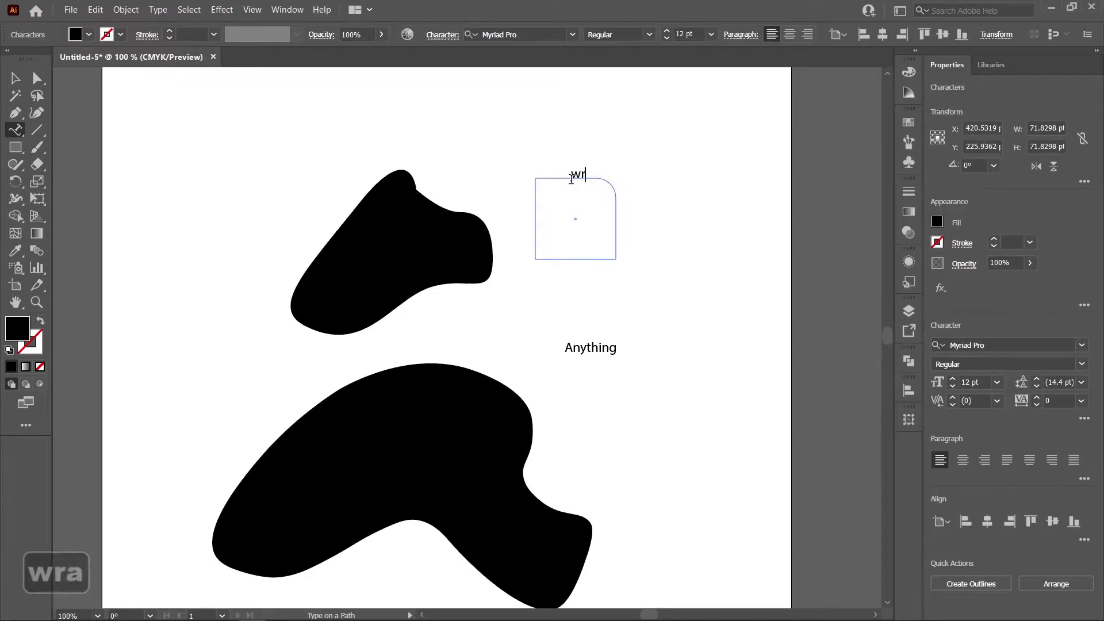
key(BackSpace)
key(BackSpace)
text(xt around sh)
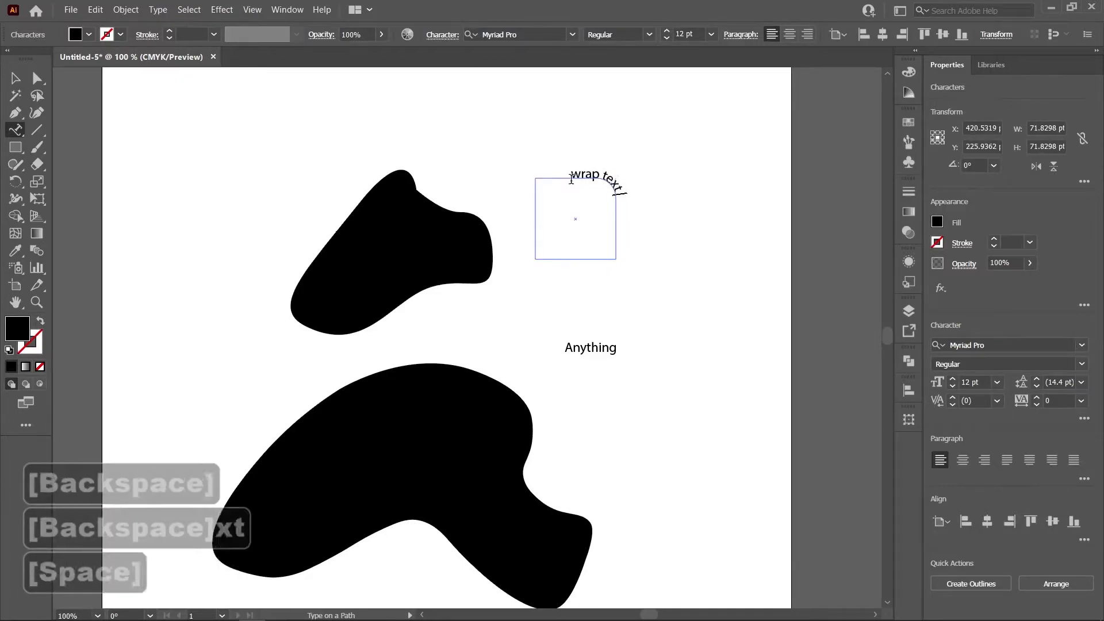
key(BackSpace)
key(BackSpace)
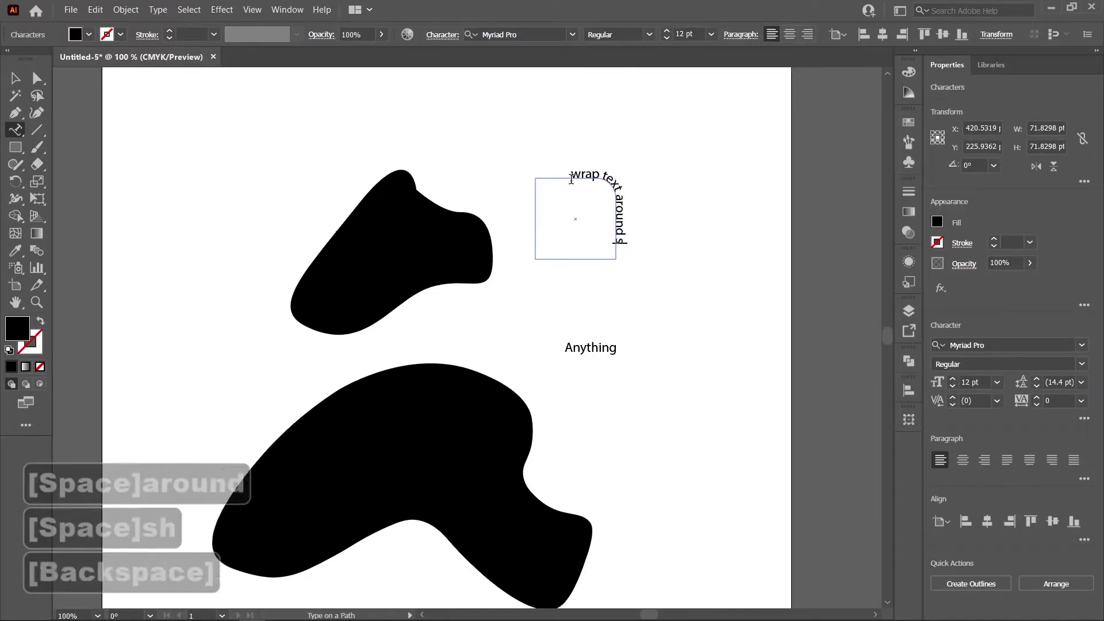
text(shapes)
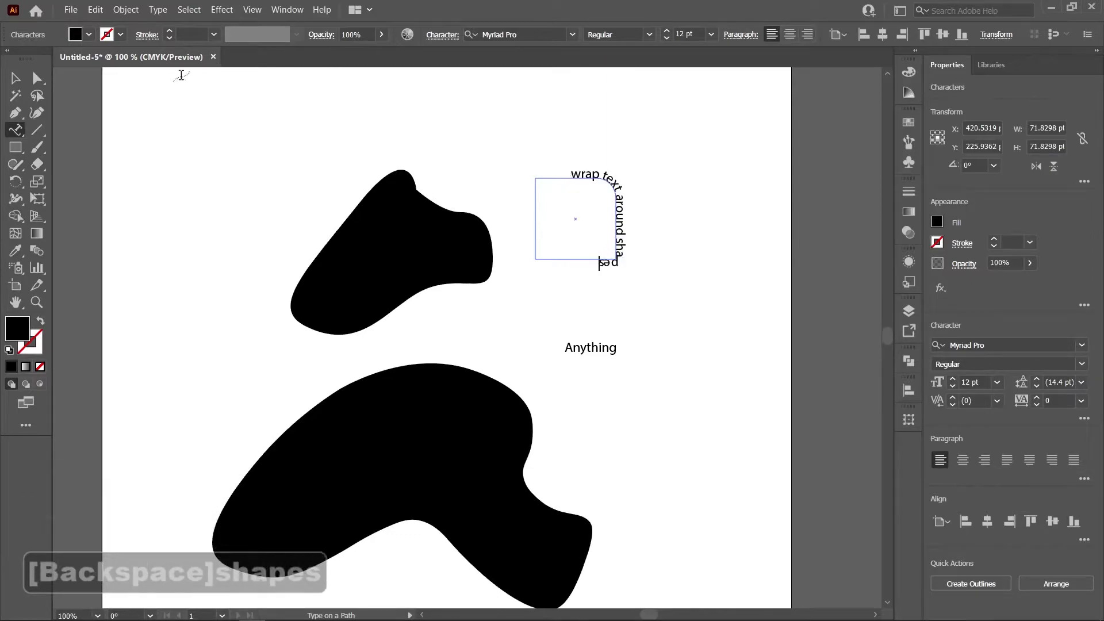
click(16, 76)
click(552, 201)
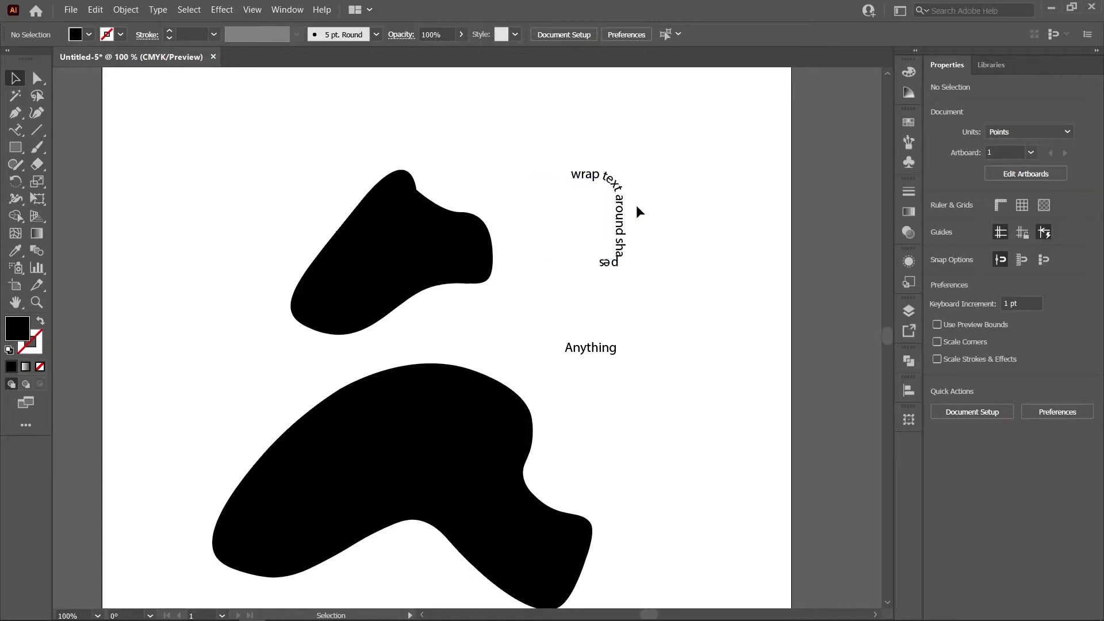
Examine the start bracket of the text on the square's path up close, and deselect the text.
click(619, 214)
drag(570, 173, 577, 173)
scroll(576, 173, up, 4)
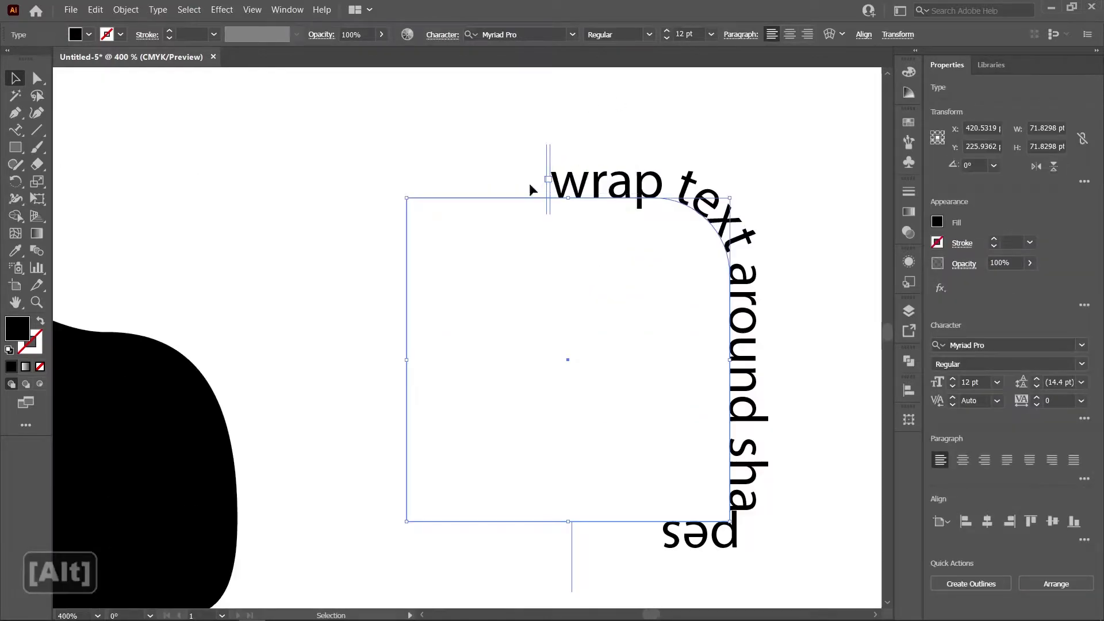
scroll(562, 236, down, 3)
click(693, 211)
scroll(693, 214, down, 1)
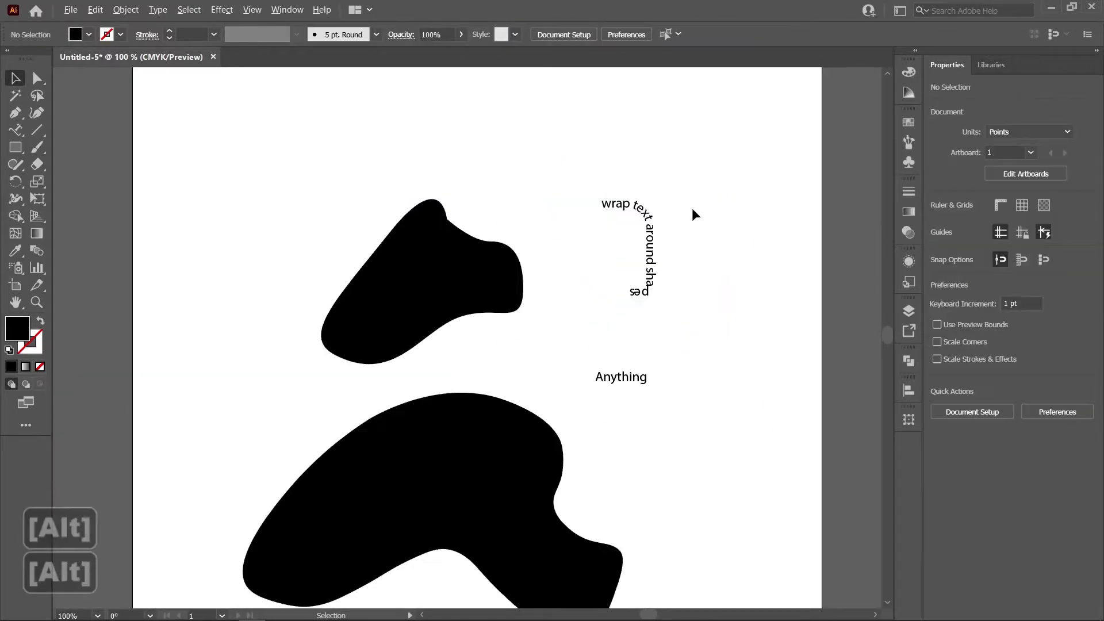
drag(656, 281, 620, 230)
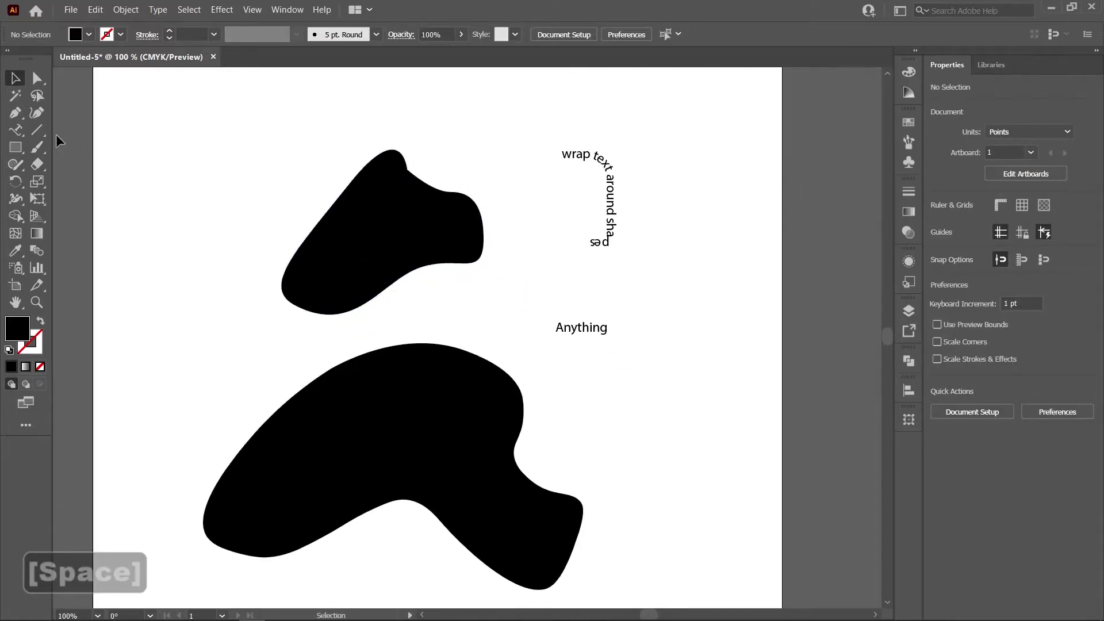
Draw a straight vertical line about 224 pt long with the Pen tool near the artboard's right edge, and deselect it.
click(37, 130)
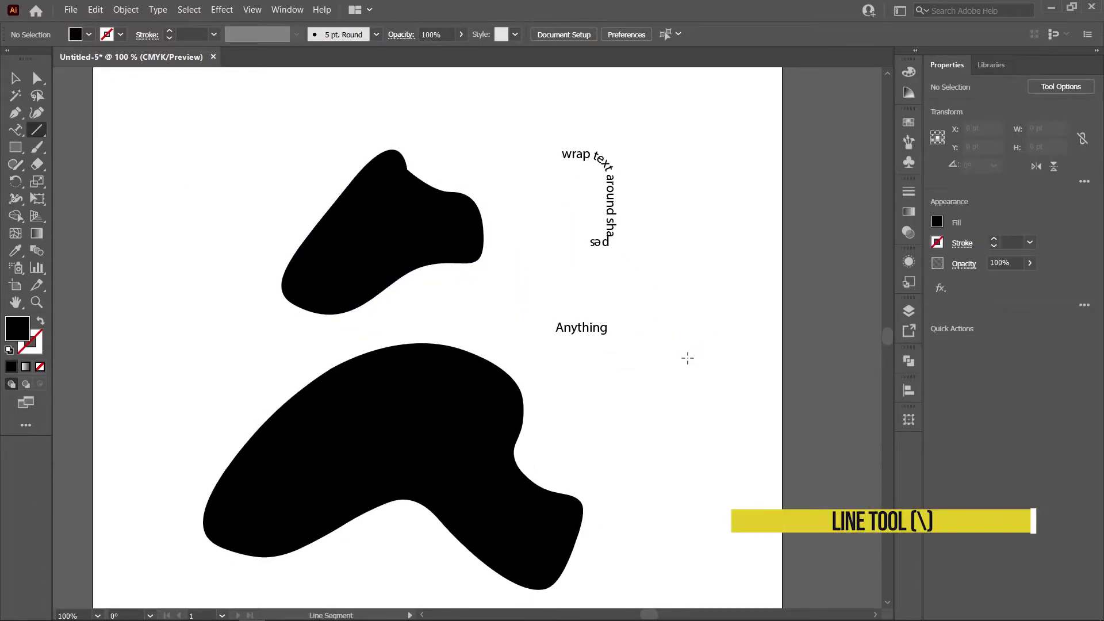
drag(688, 358, 565, 341)
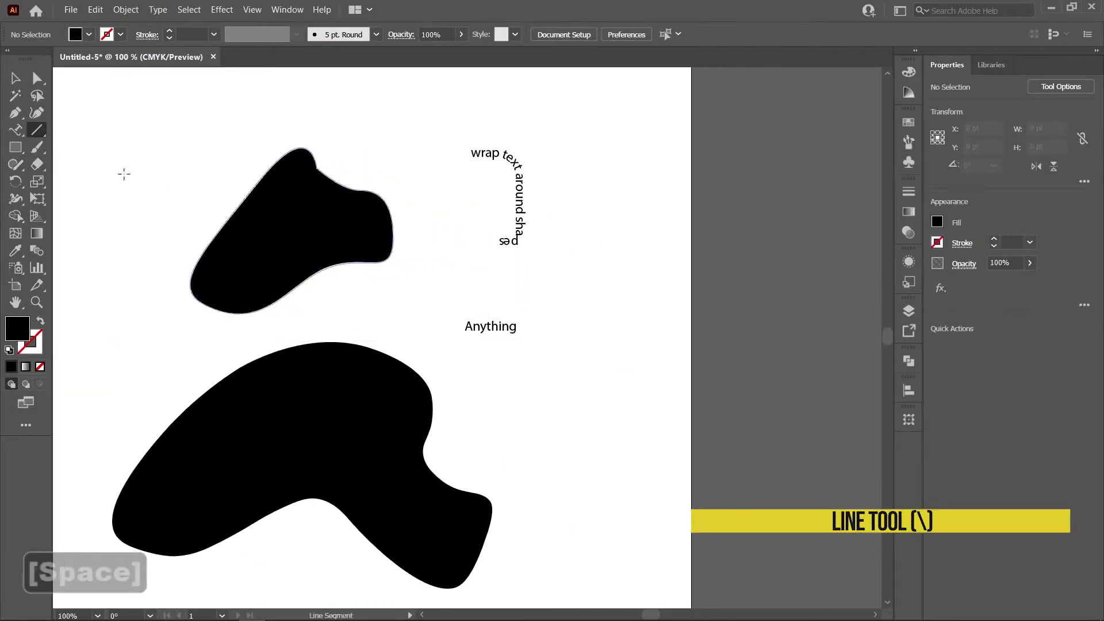
click(16, 114)
click(618, 160)
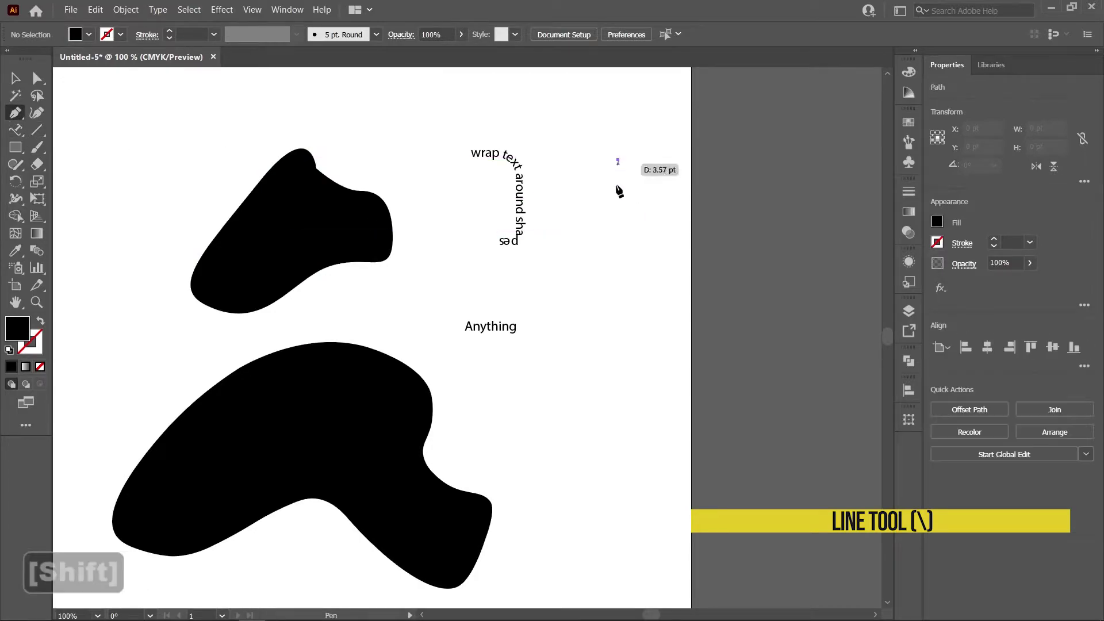
click(628, 413)
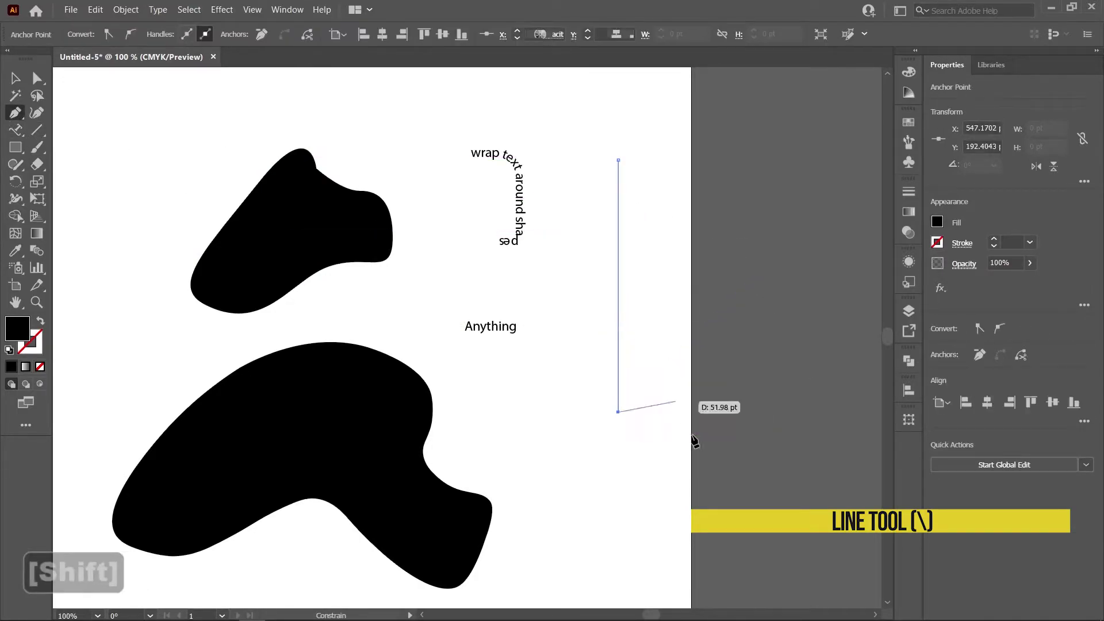
key(space)
key(v)
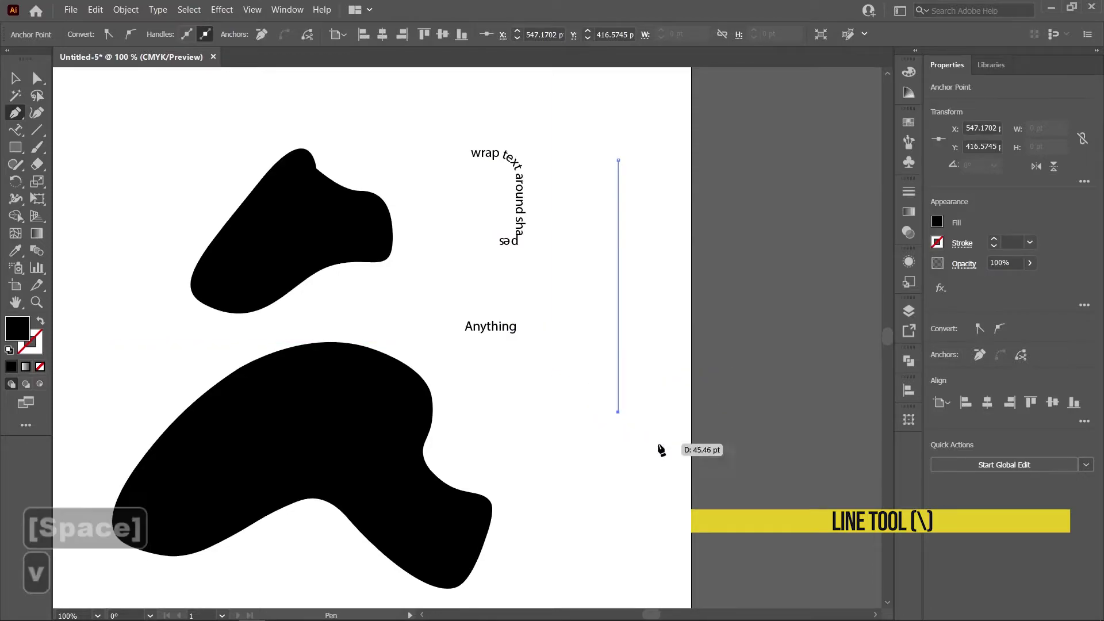
click(674, 312)
Draw a parallel vertical line about 224 pt long with the Line Segment tool just left of the first line, and deselect it.
click(36, 131)
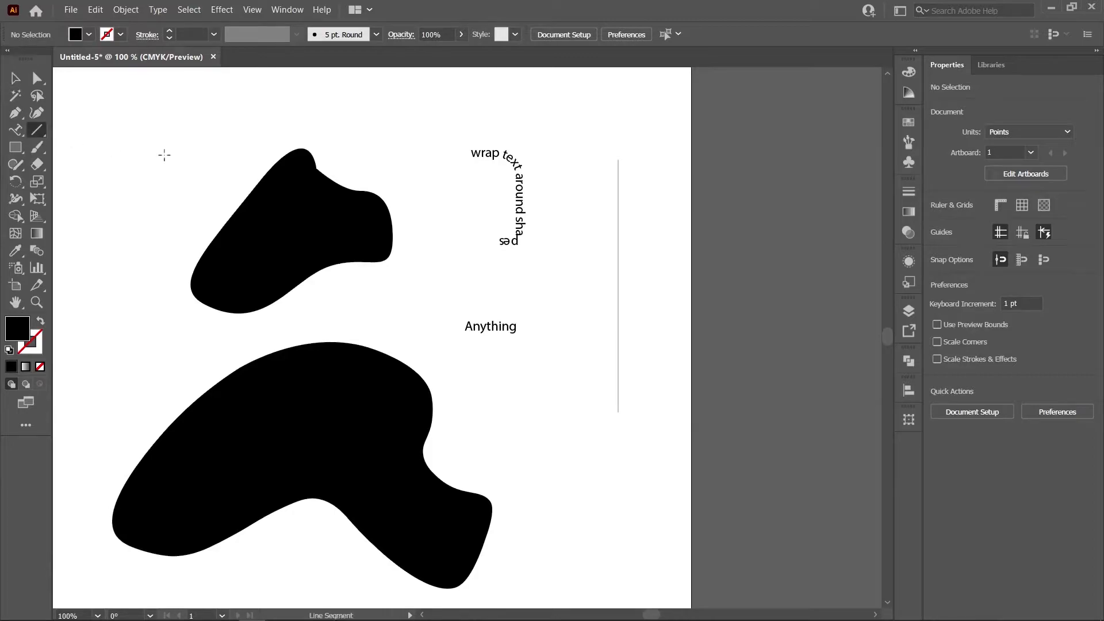
drag(598, 160, 598, 412)
key(v)
click(684, 279)
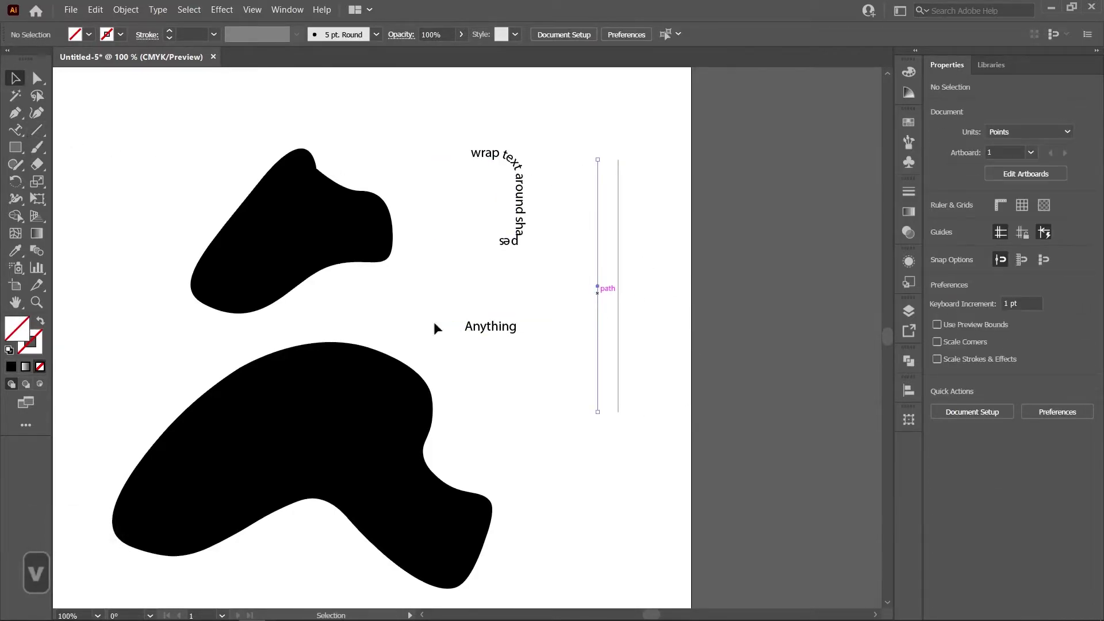
Reselect the left vertical line, give it a black stroke, and deselect it.
key(ctrl+z)
click(42, 336)
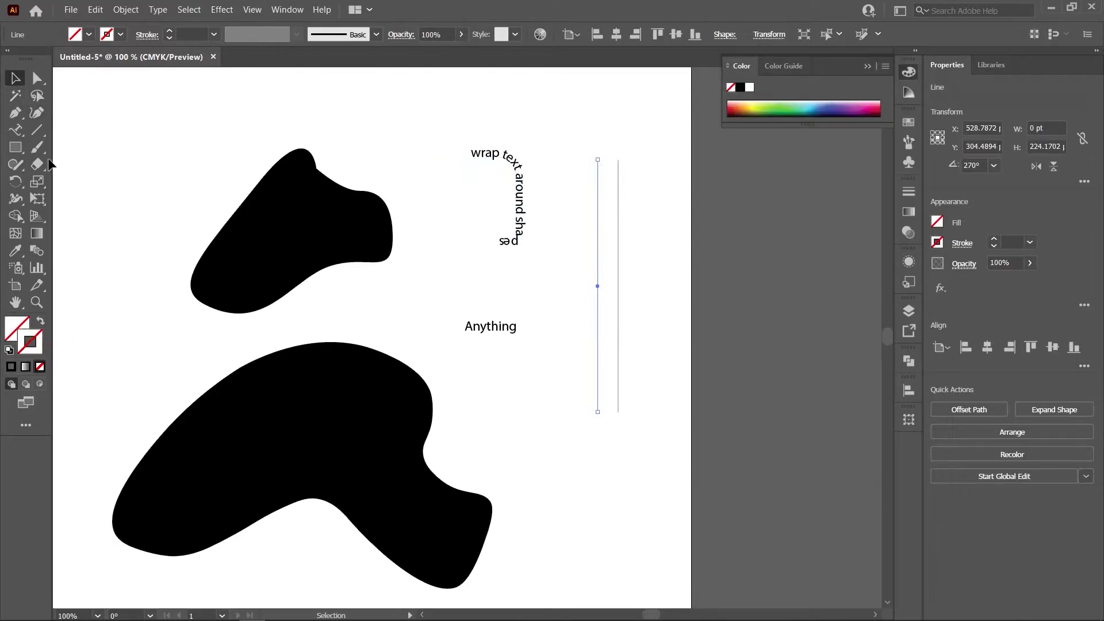
click(740, 88)
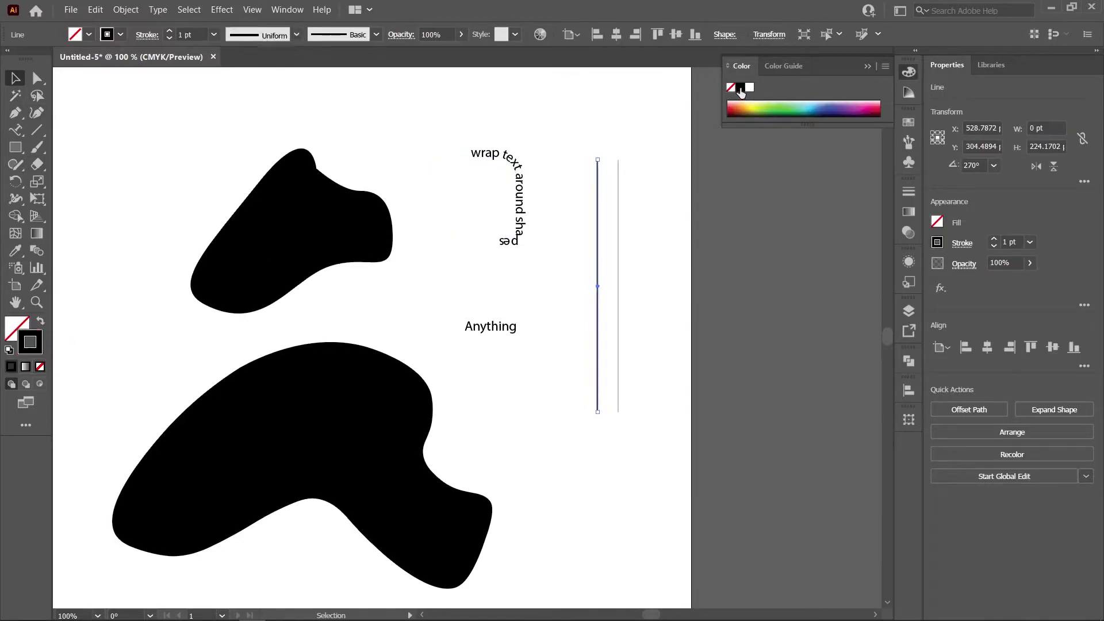
click(699, 257)
Change the left vertical line's stroke color to crimson, and deselect the line.
click(598, 269)
double_click(30, 342)
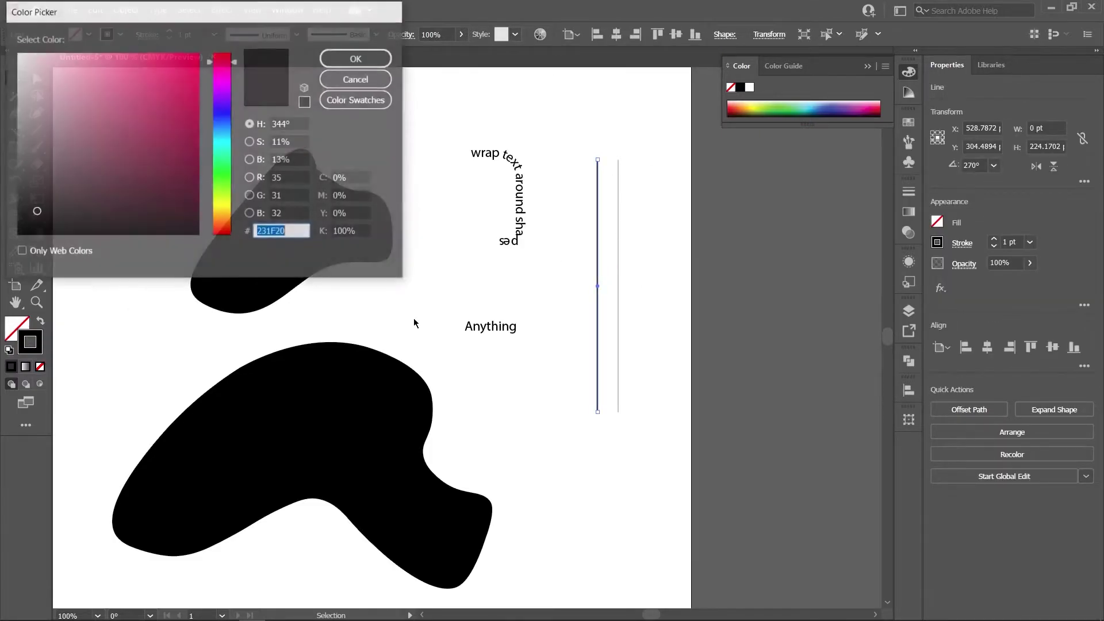
click(198, 82)
click(357, 58)
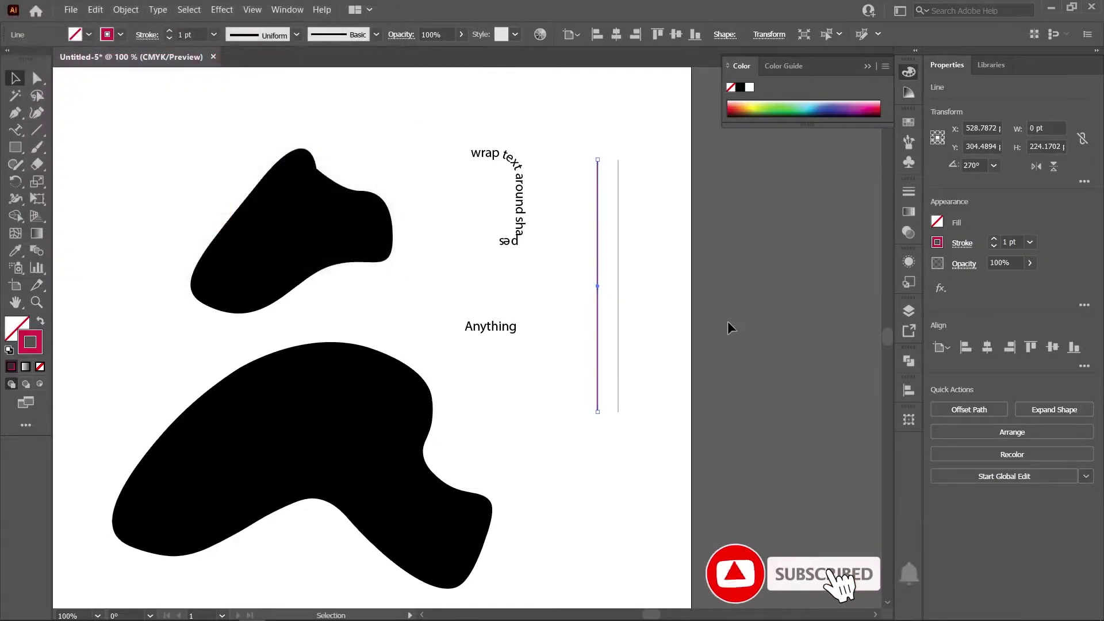
click(727, 321)
Turn the crimson vertical line into a dashed line with 12 pt dashes.
click(598, 292)
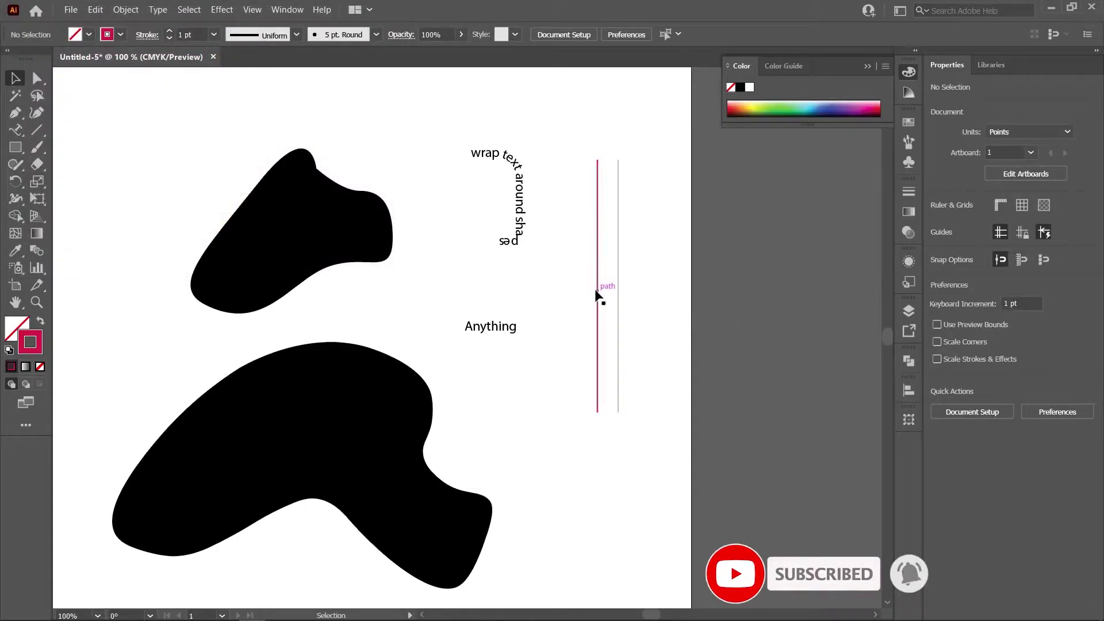
click(147, 35)
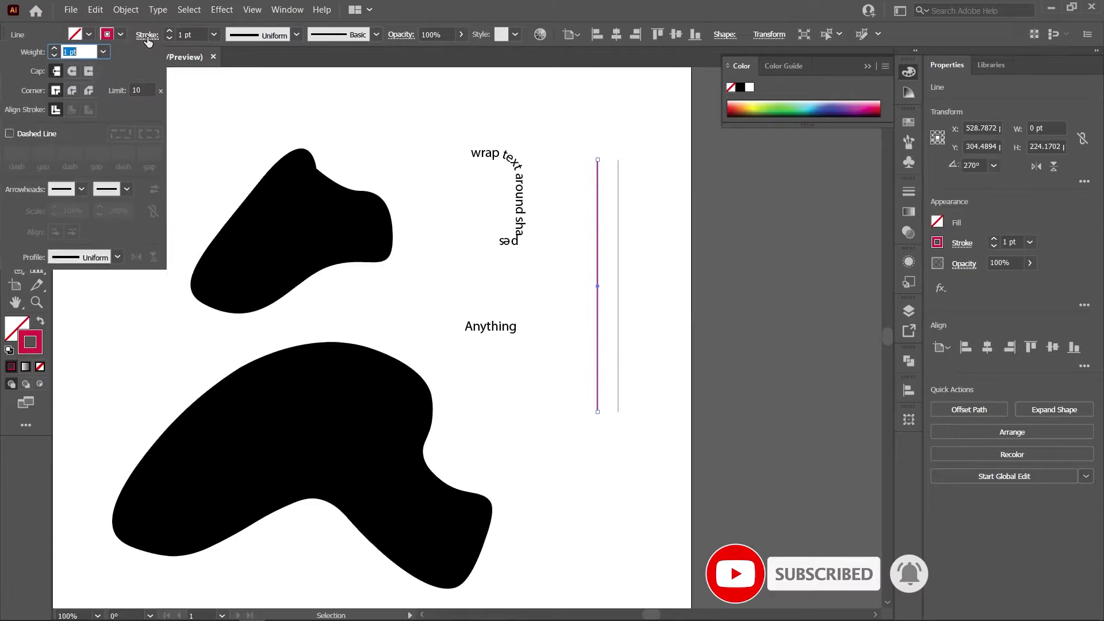
click(9, 134)
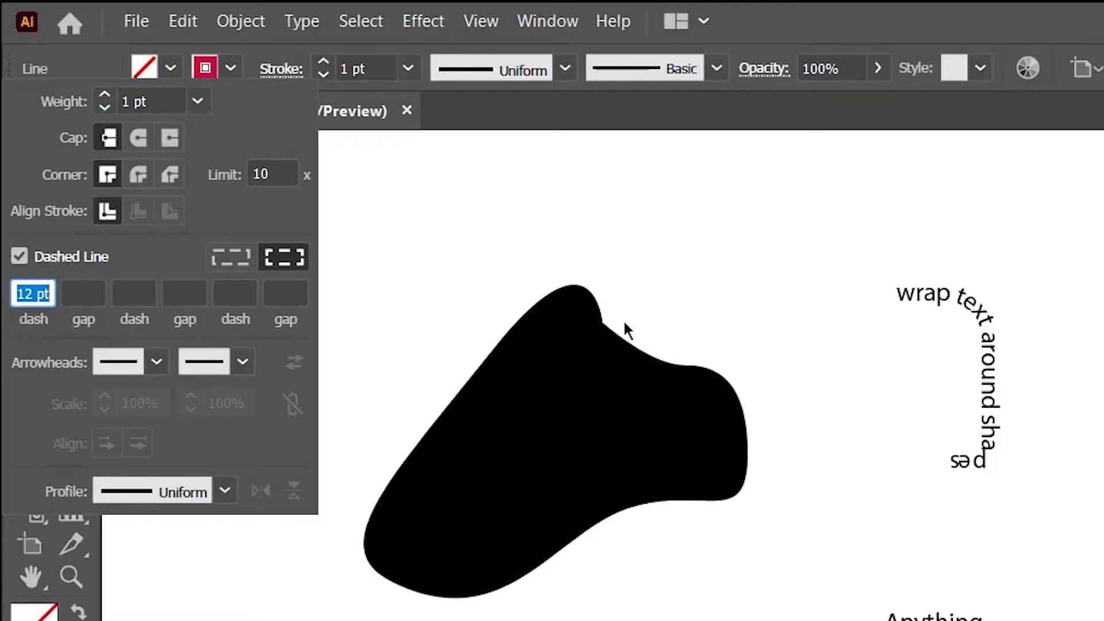
Add an arrowhead to the crimson dashed line, swap it to the upper end, and deselect the line.
click(156, 362)
click(123, 458)
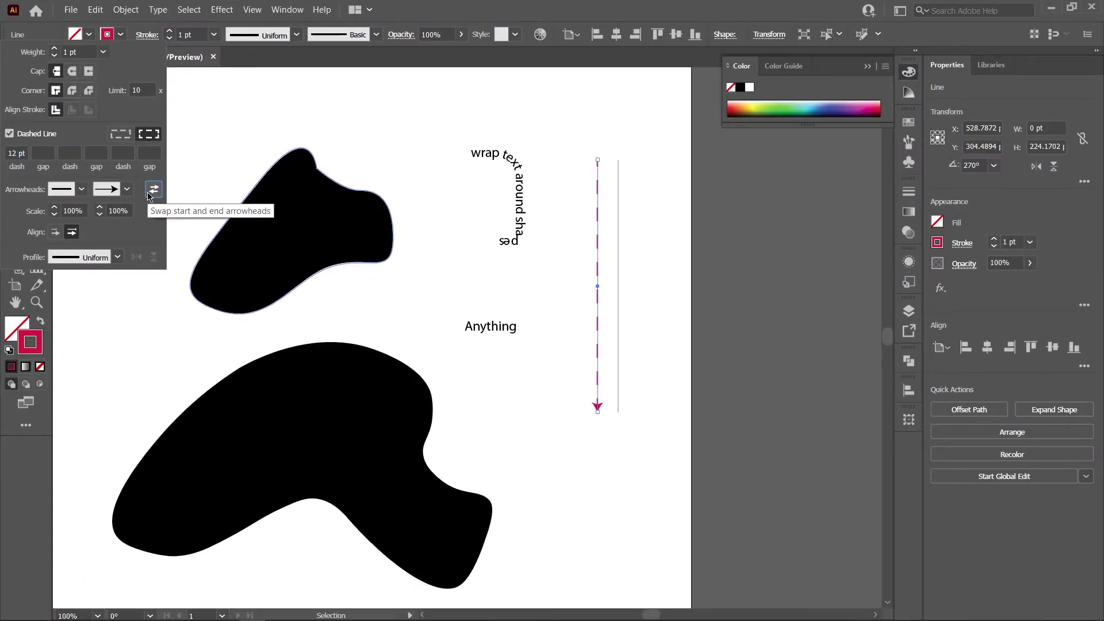
click(185, 236)
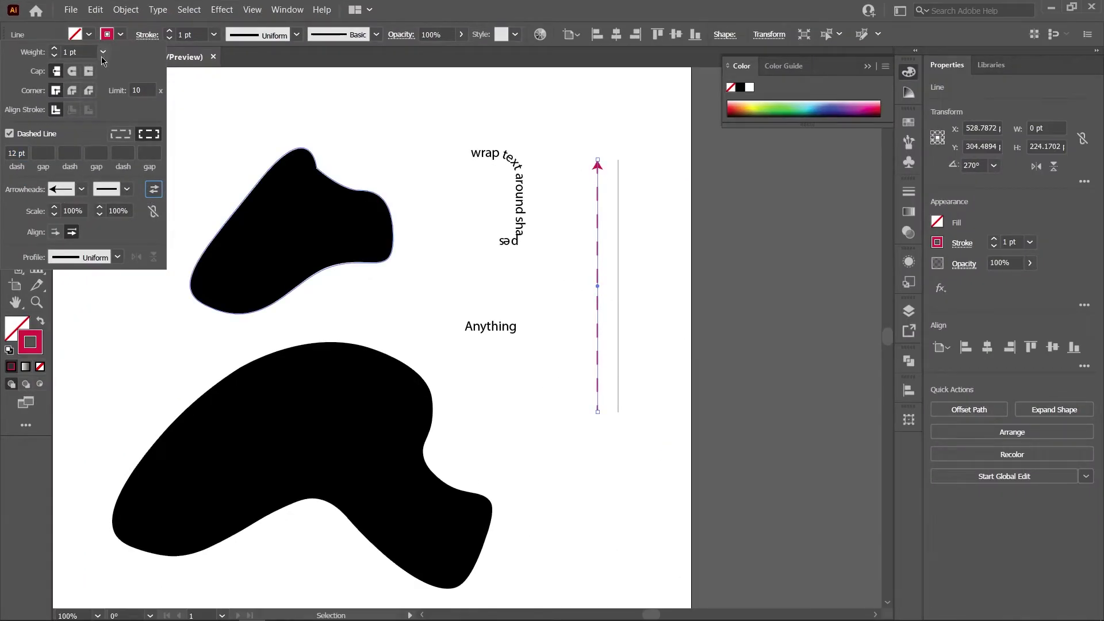
click(629, 130)
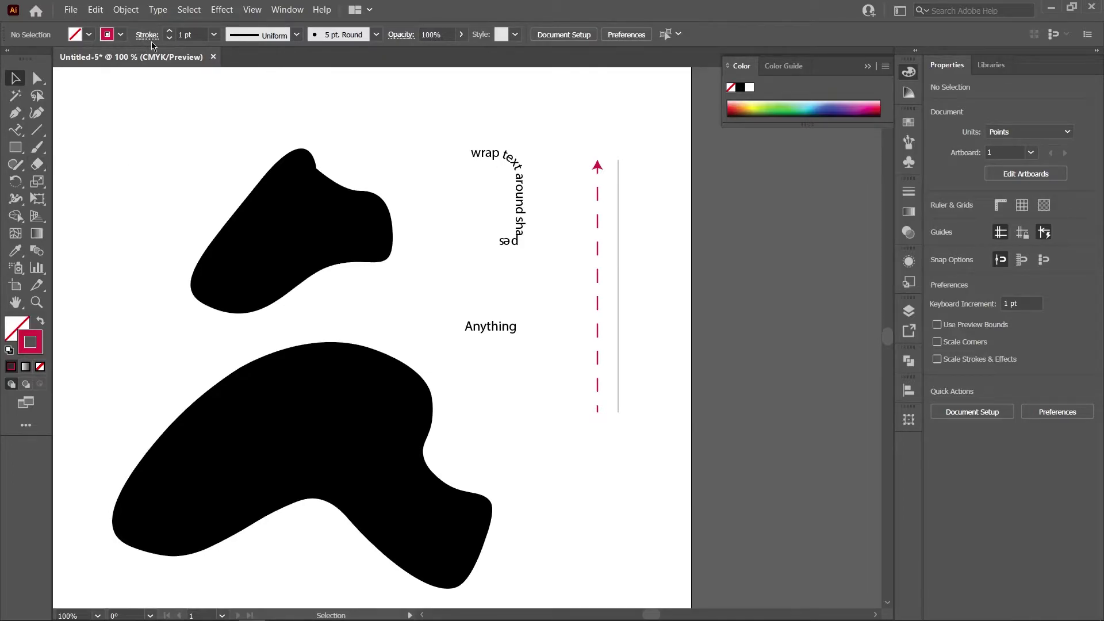
click(16, 148)
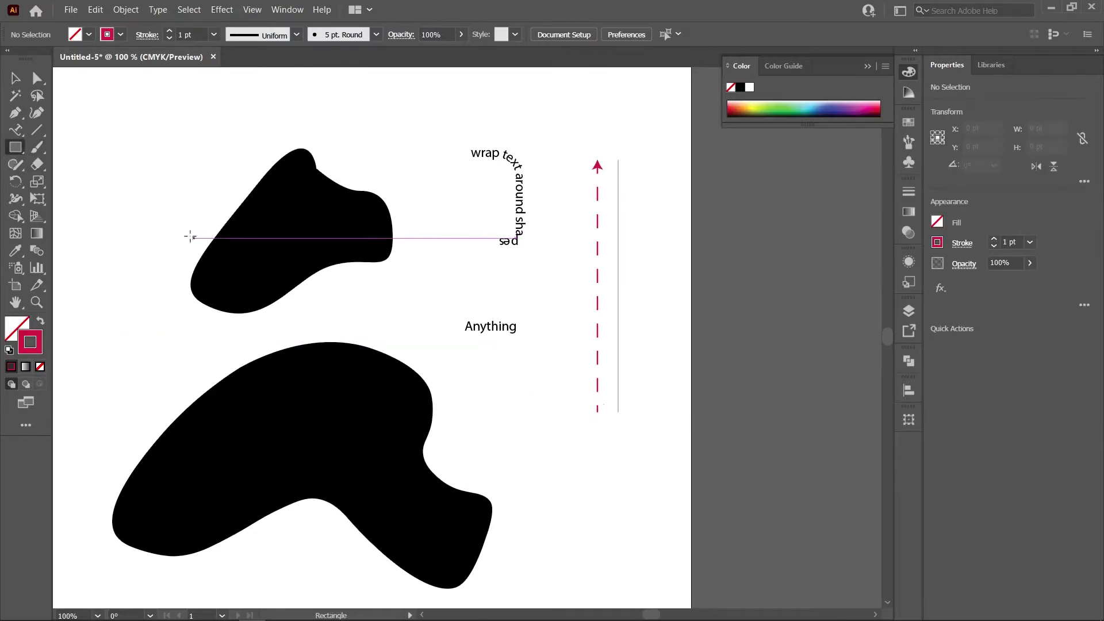
click(18, 150)
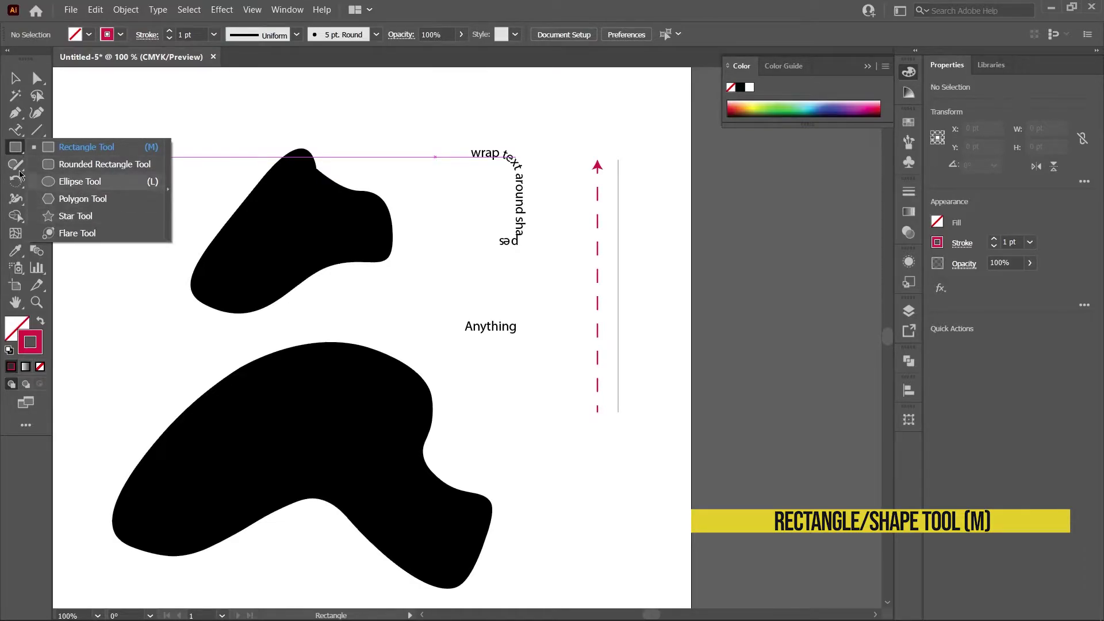
click(86, 147)
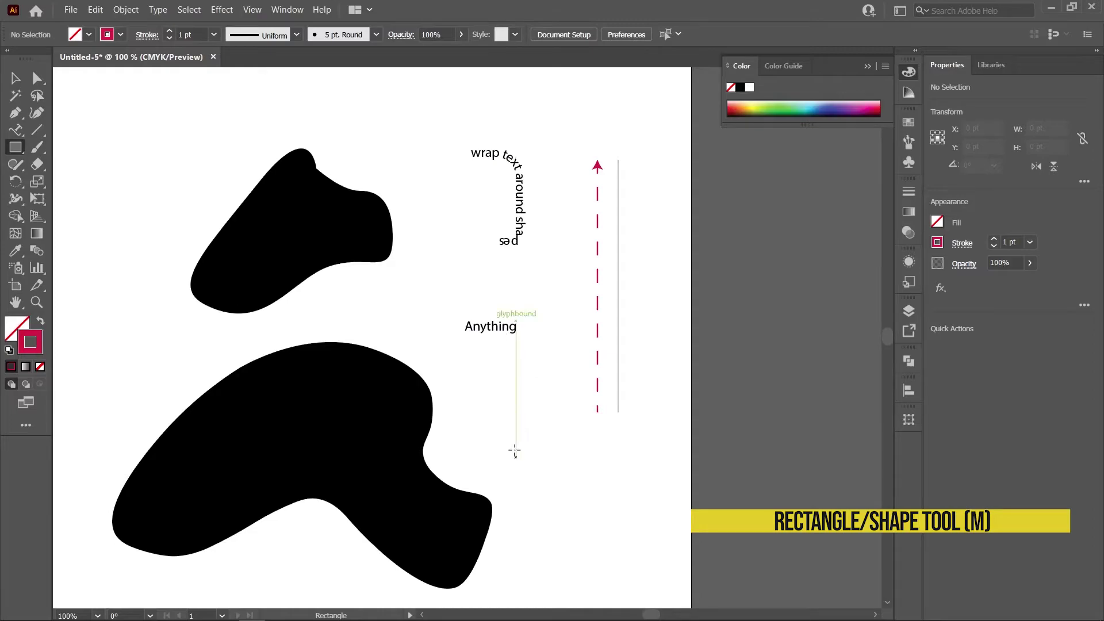
click(500, 415)
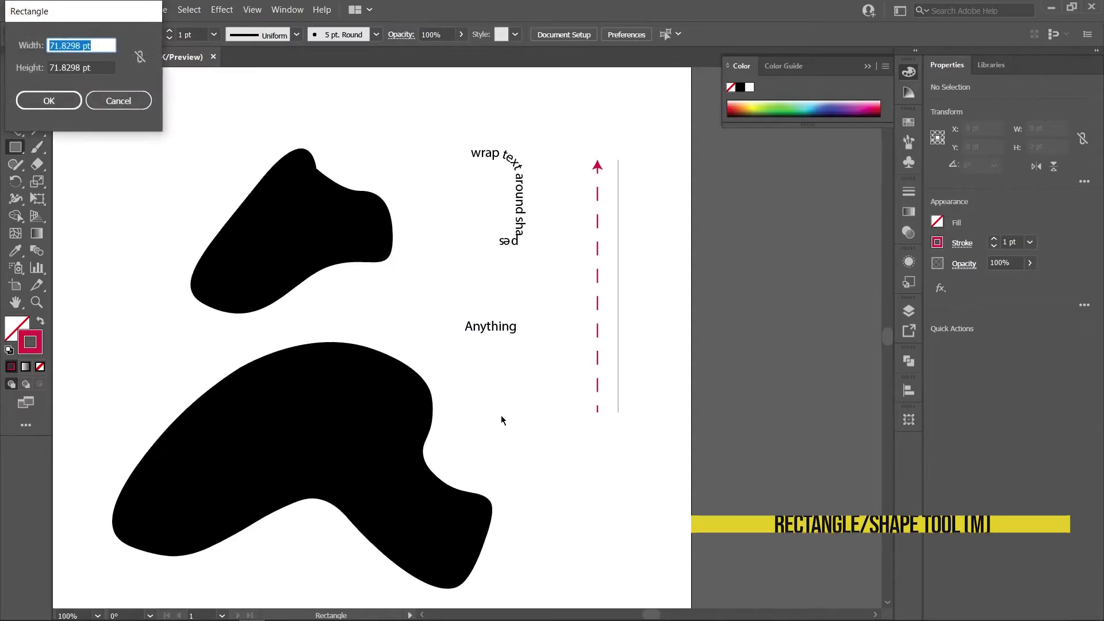
click(122, 109)
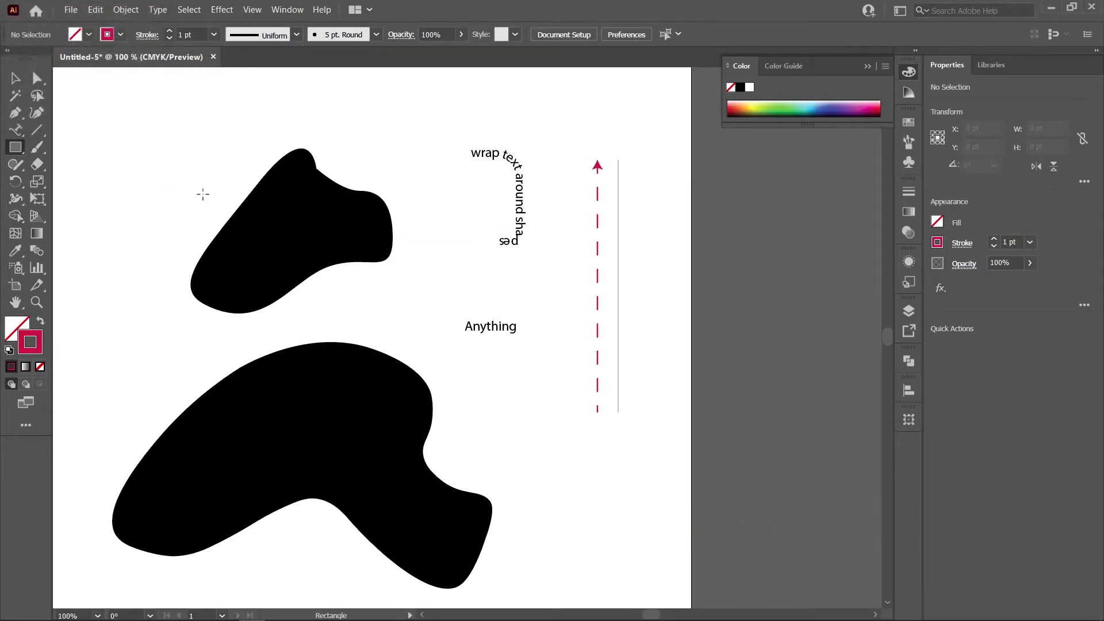
Draw a crimson dashed rectangle above and to the left of the upper black shape, and deselect it.
drag(103, 139, 196, 195)
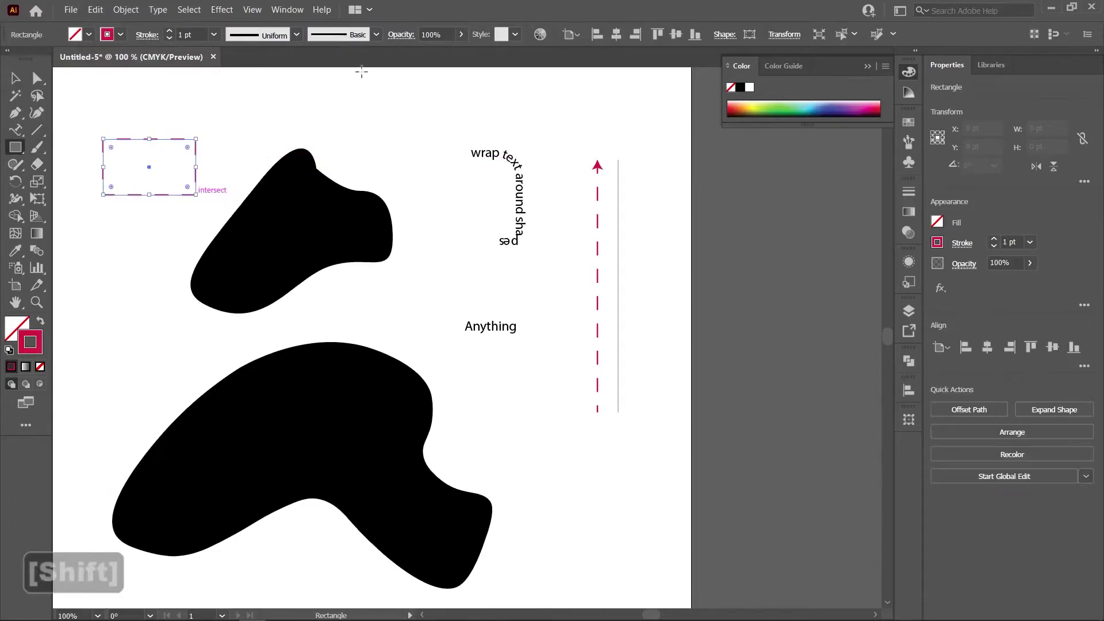
key(v)
click(204, 177)
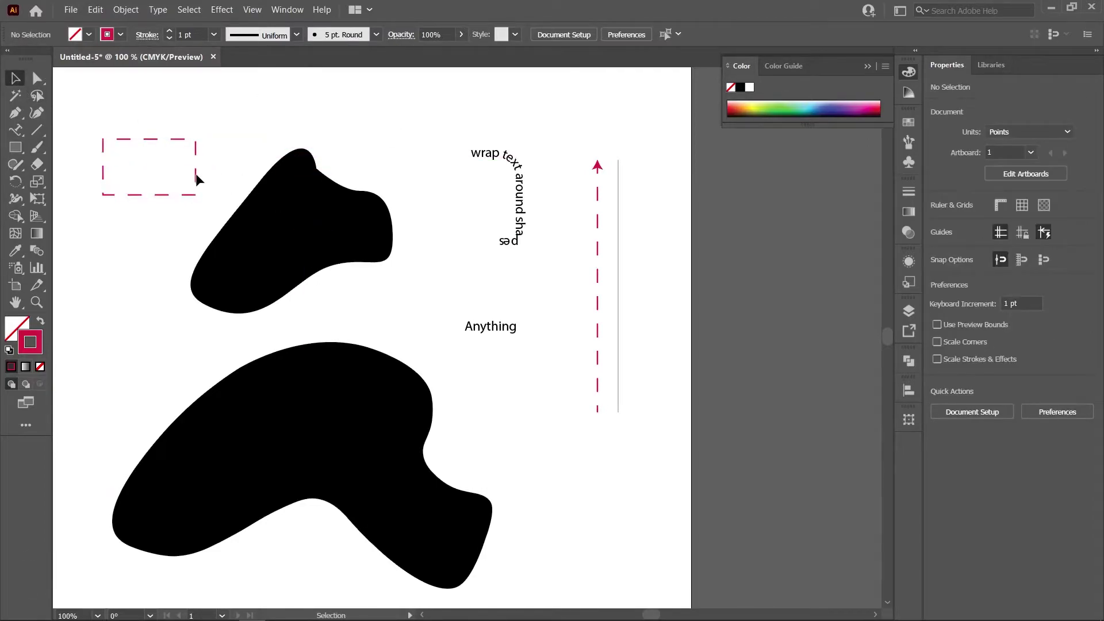
Delete the crimson dashed rectangle beside the upper black shape.
click(12, 148)
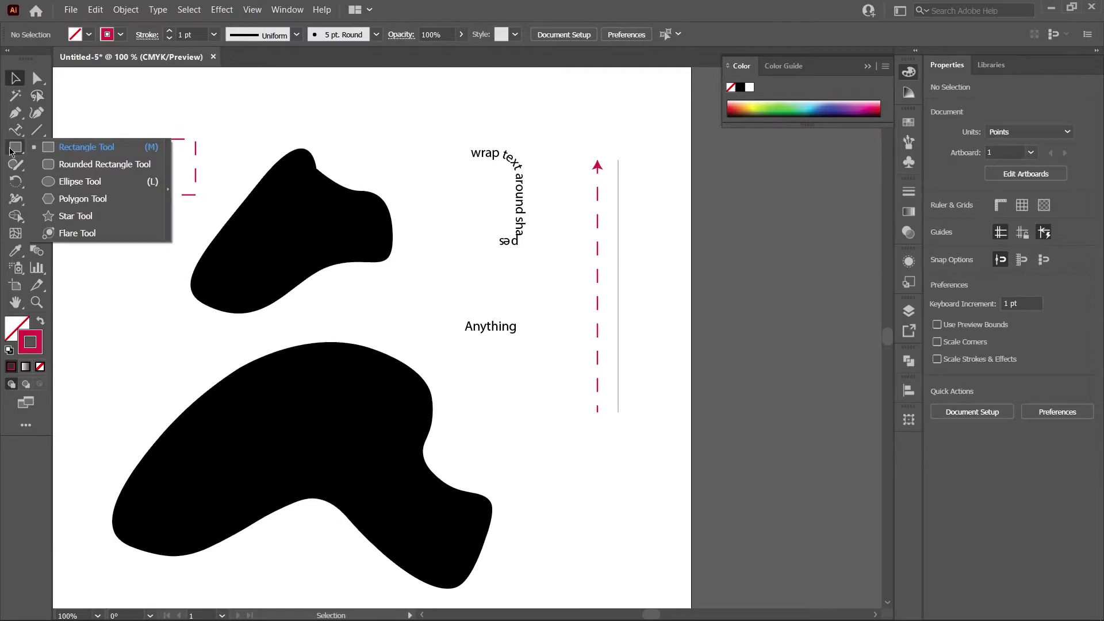
click(74, 148)
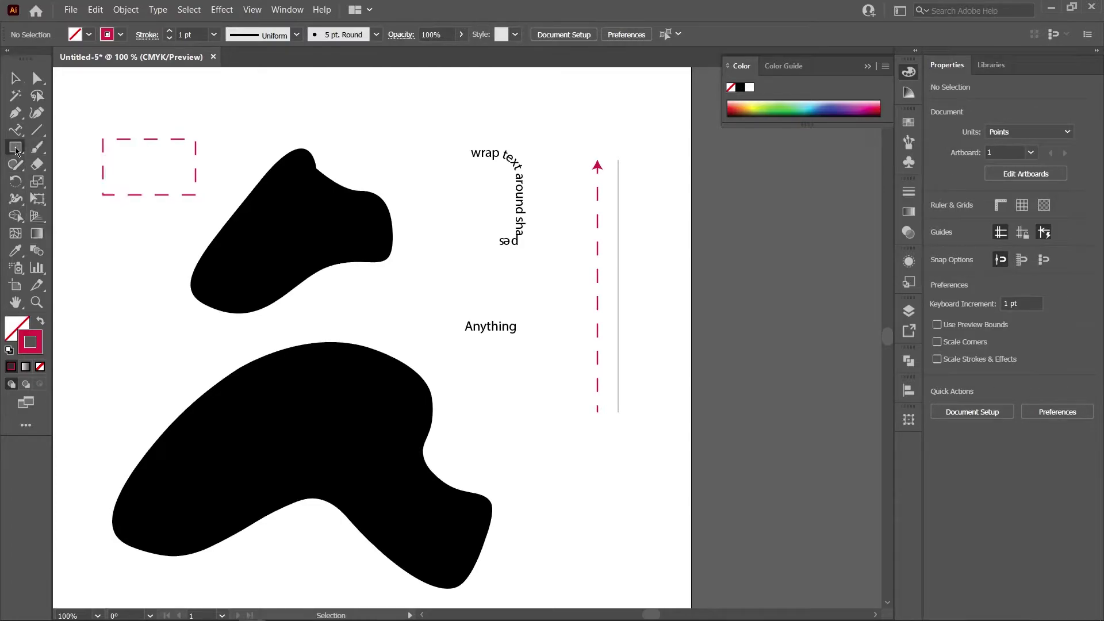
key(v)
click(195, 180)
key(Delete)
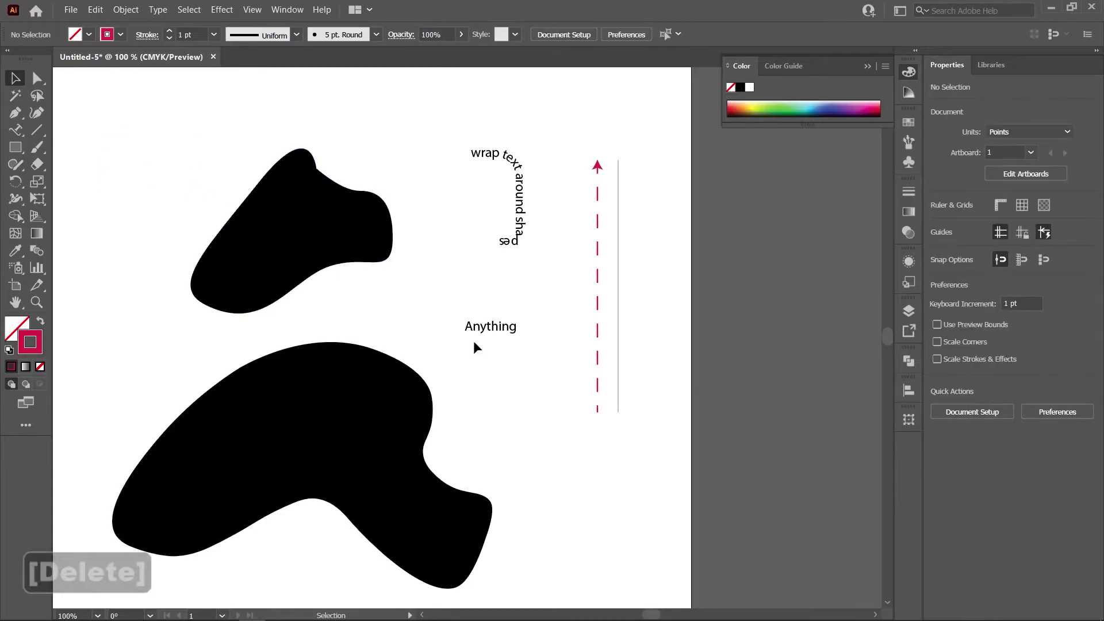
Paint three freehand crimson squiggles around the top of the upper black shape with the 5 pt. Round Paintbrush.
key(space)
drag(496, 383, 578, 422)
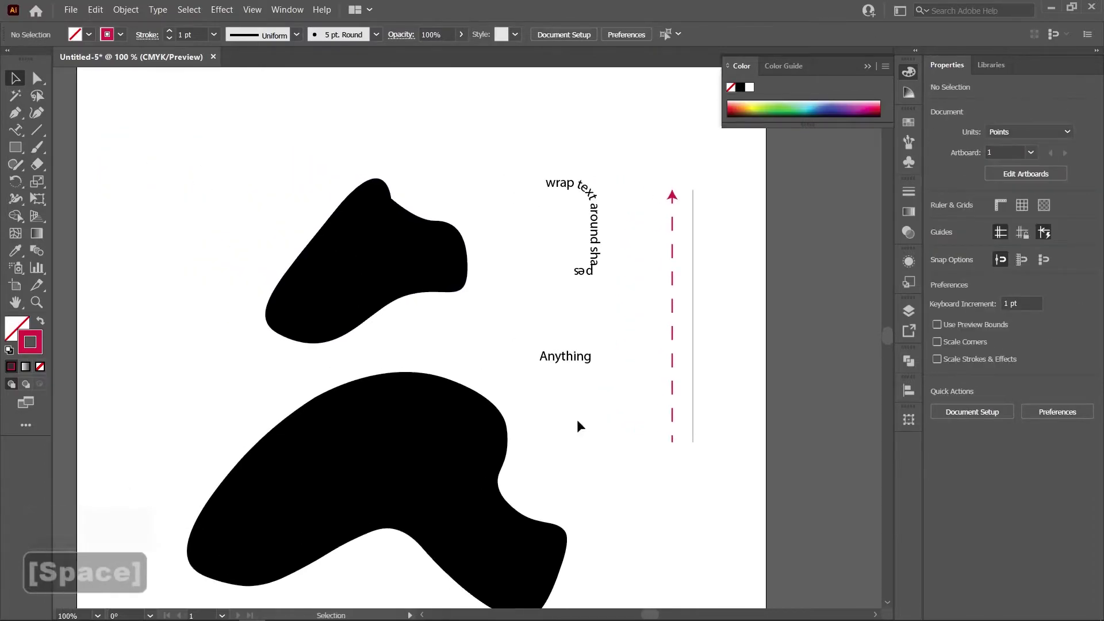
click(35, 149)
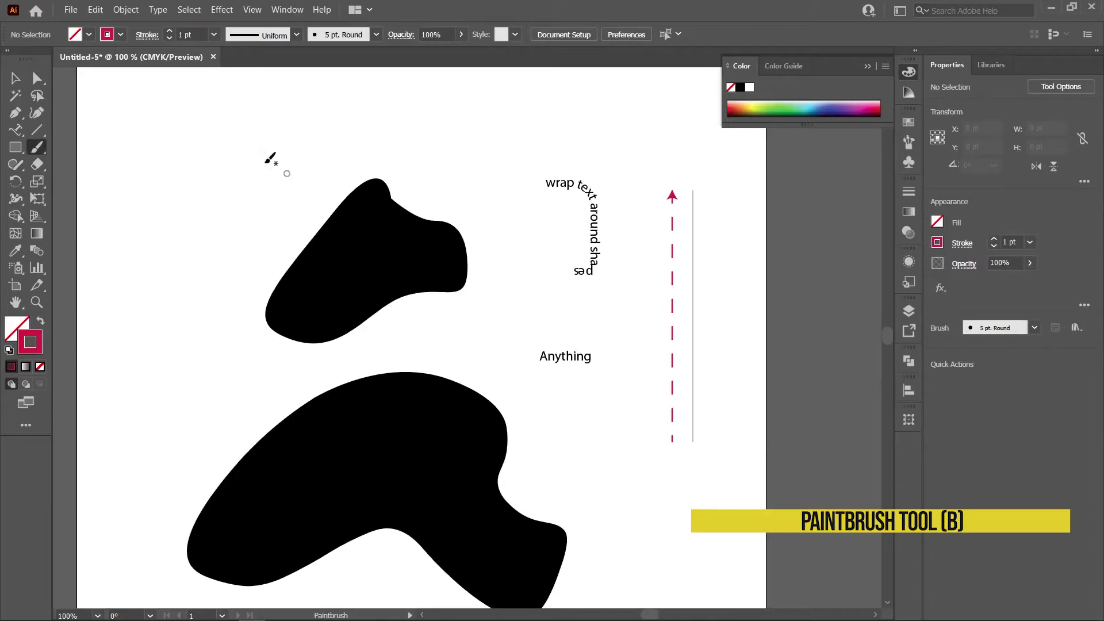
mouse_move(190, 140)
mouse_down()
mouse_move(249, 161)
mouse_move(229, 224)
mouse_move(211, 195)
mouse_move(152, 212)
mouse_move(166, 173)
mouse_up()
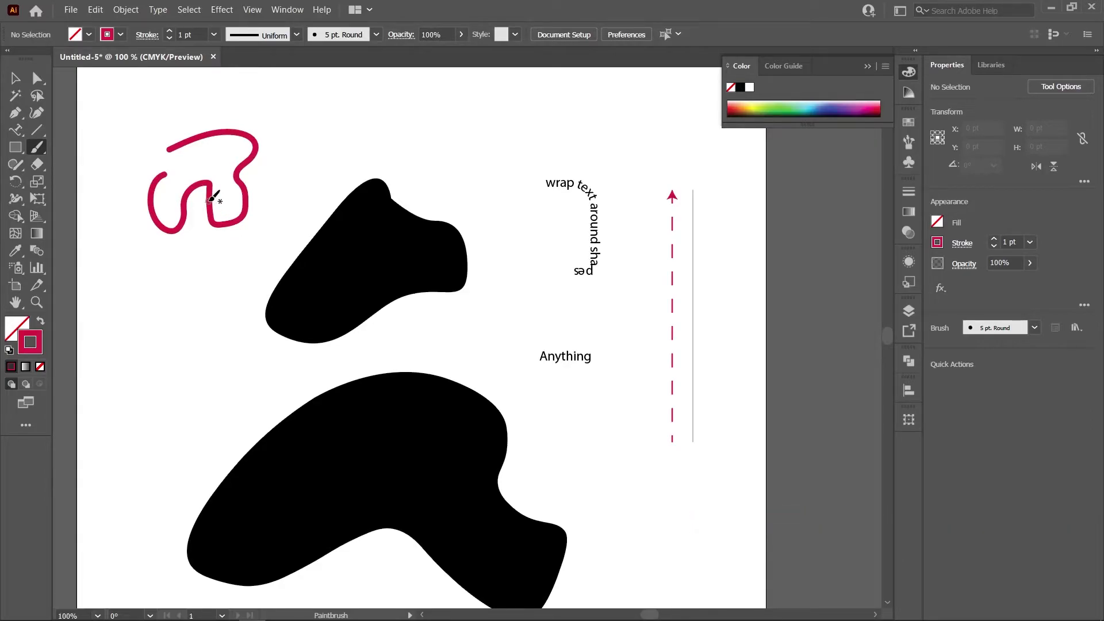
mouse_move(293, 176)
mouse_down()
mouse_move(343, 106)
mouse_move(353, 139)
mouse_move(316, 216)
mouse_up()
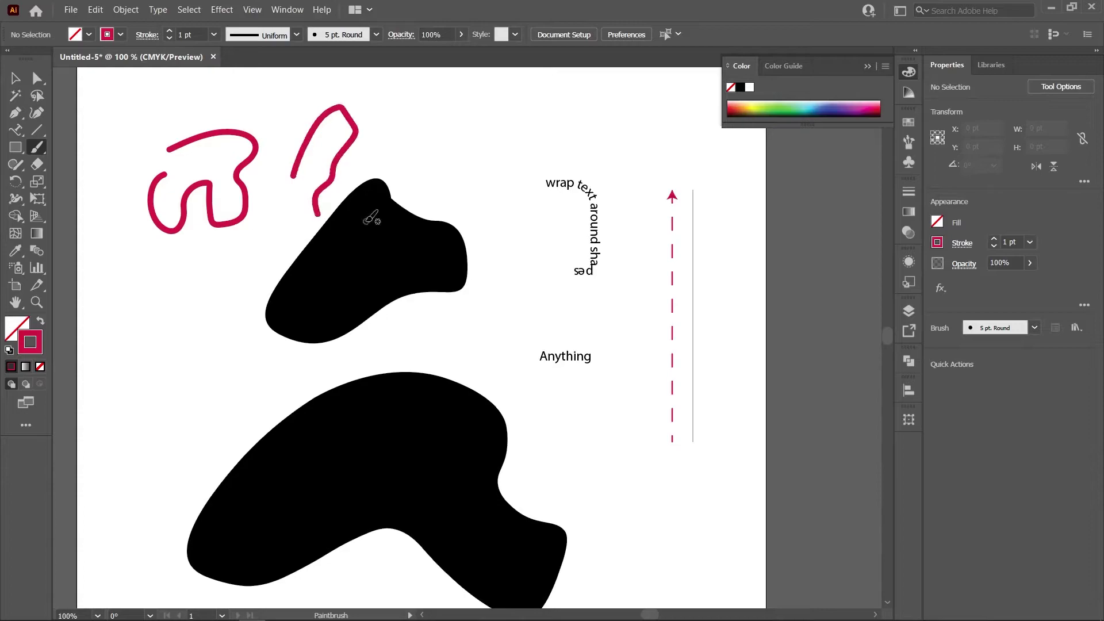
mouse_move(393, 164)
mouse_down()
mouse_move(437, 101)
mouse_move(410, 167)
mouse_move(482, 118)
mouse_move(487, 159)
mouse_up()
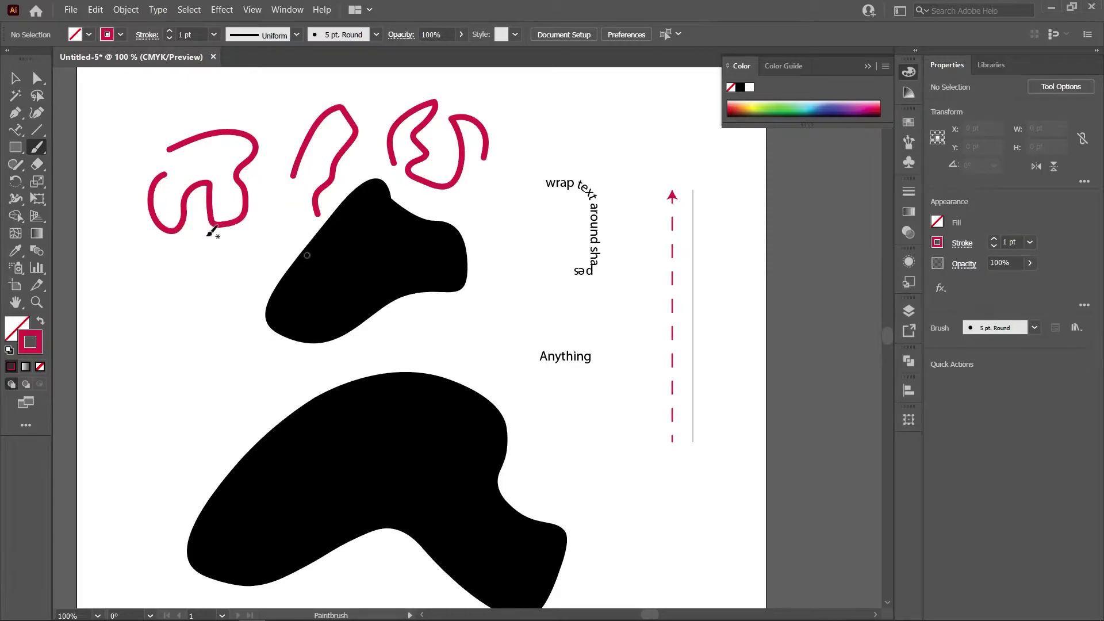
Undo the three crimson brush strokes.
click(15, 79)
key(ctrl+z)
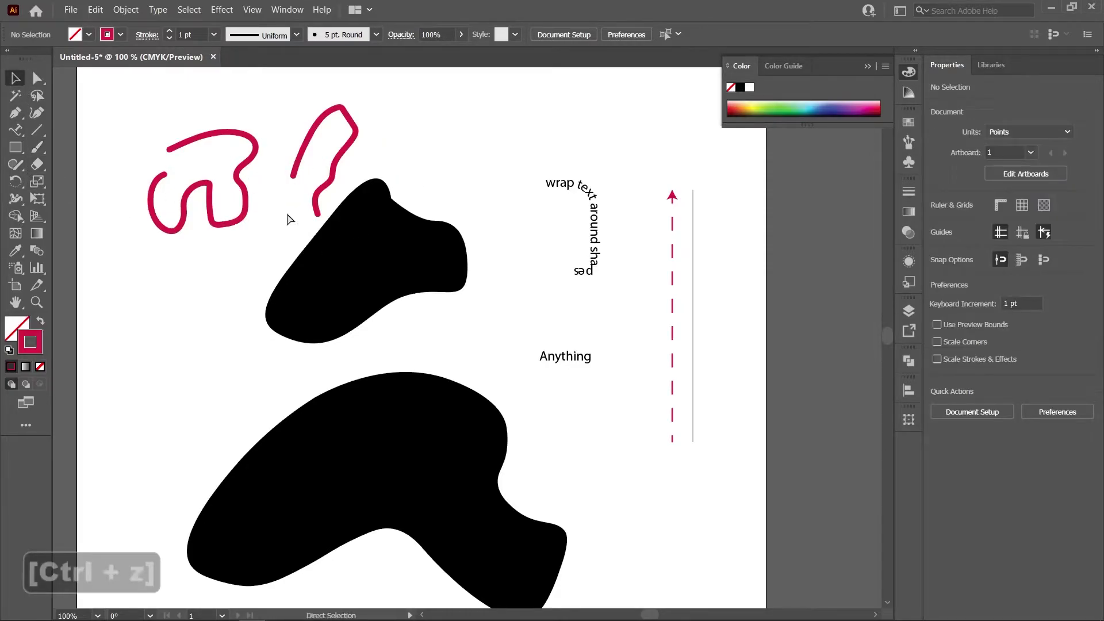
key(ctrl+z)
key(ctrl+z)
Cut the upper black shape into separate pieces with four Eraser strokes across it.
click(36, 165)
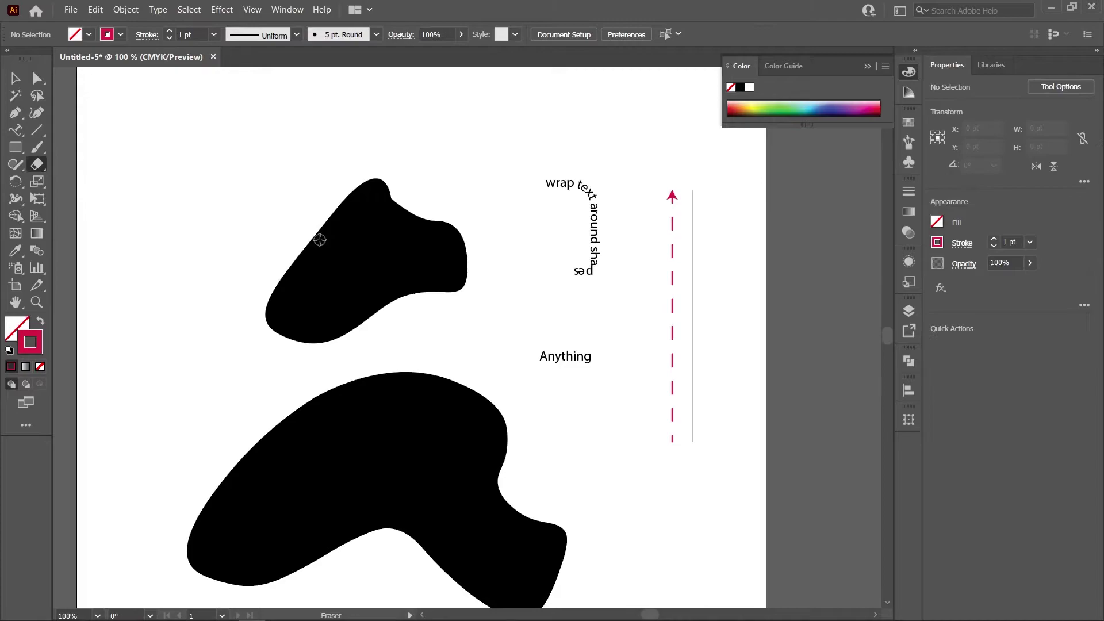
drag(298, 226, 431, 339)
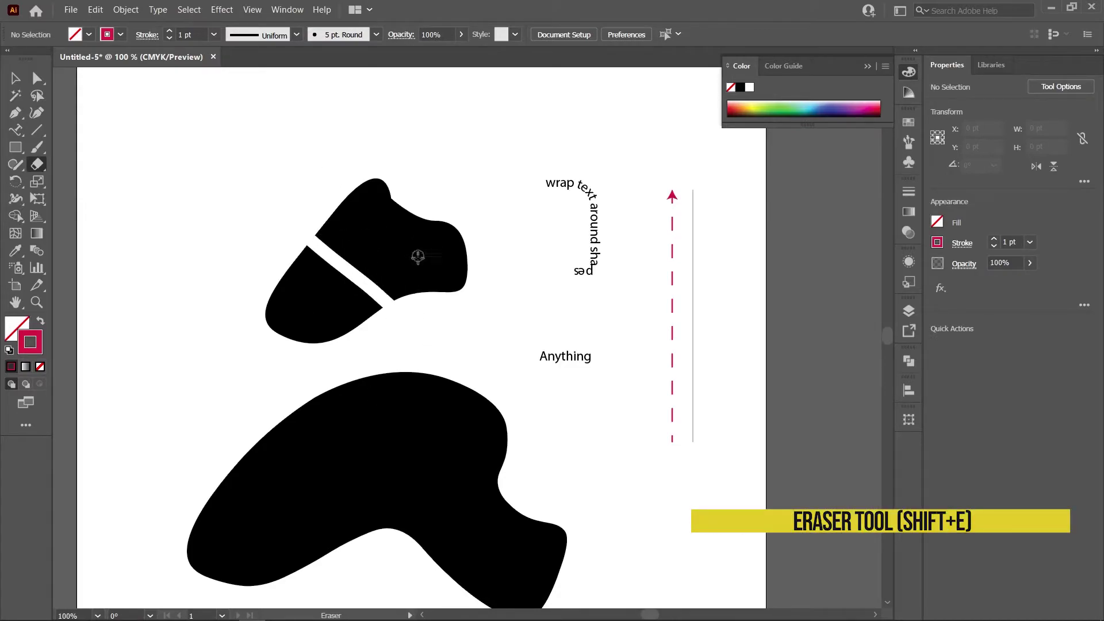
drag(396, 311, 425, 178)
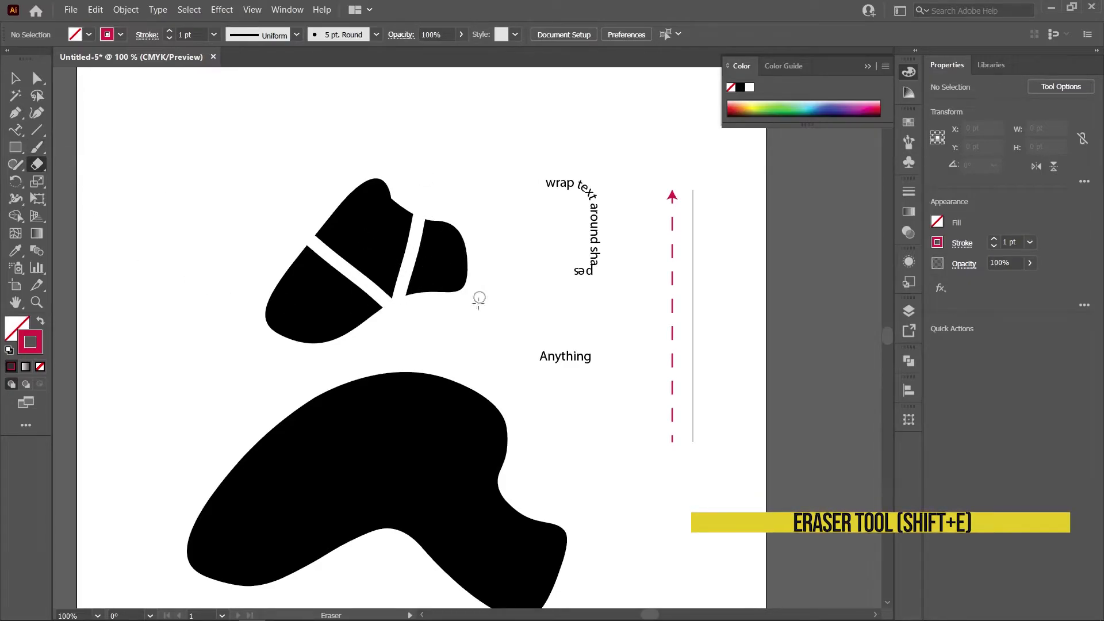
drag(312, 202, 410, 252)
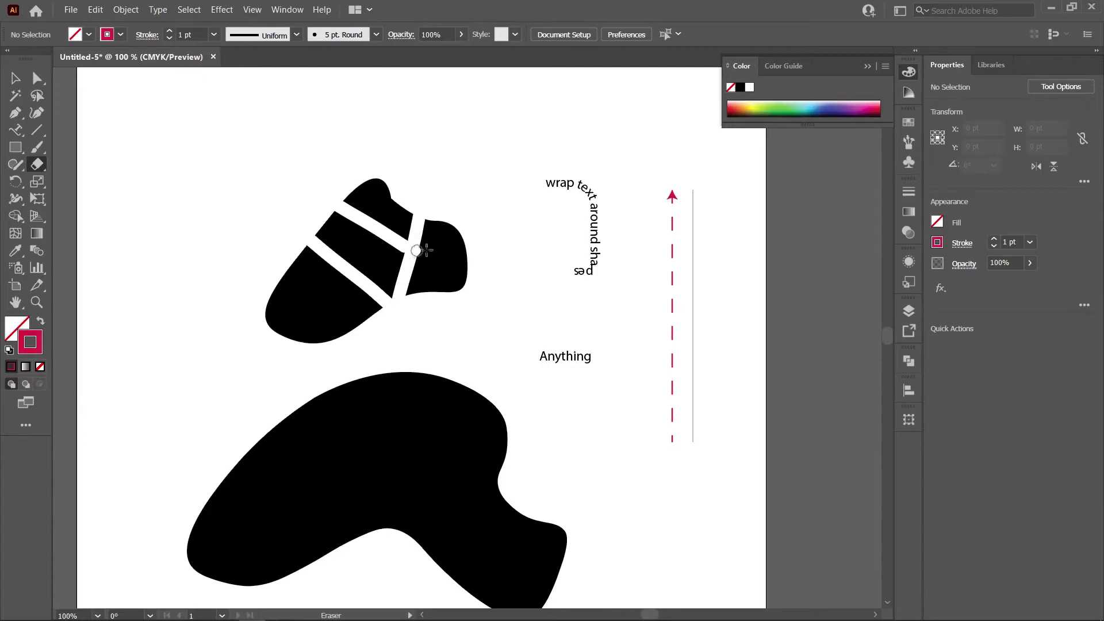
drag(417, 251, 473, 251)
Select several of the upper black shape's cut pieces one at a time to check that they are separate.
click(16, 78)
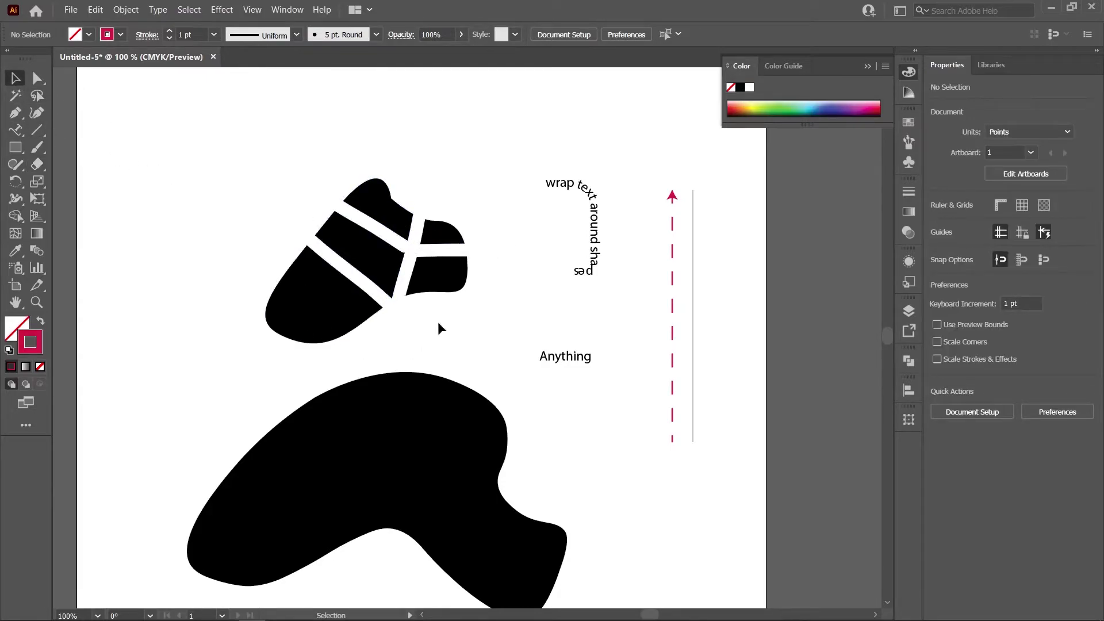
click(443, 233)
click(389, 218)
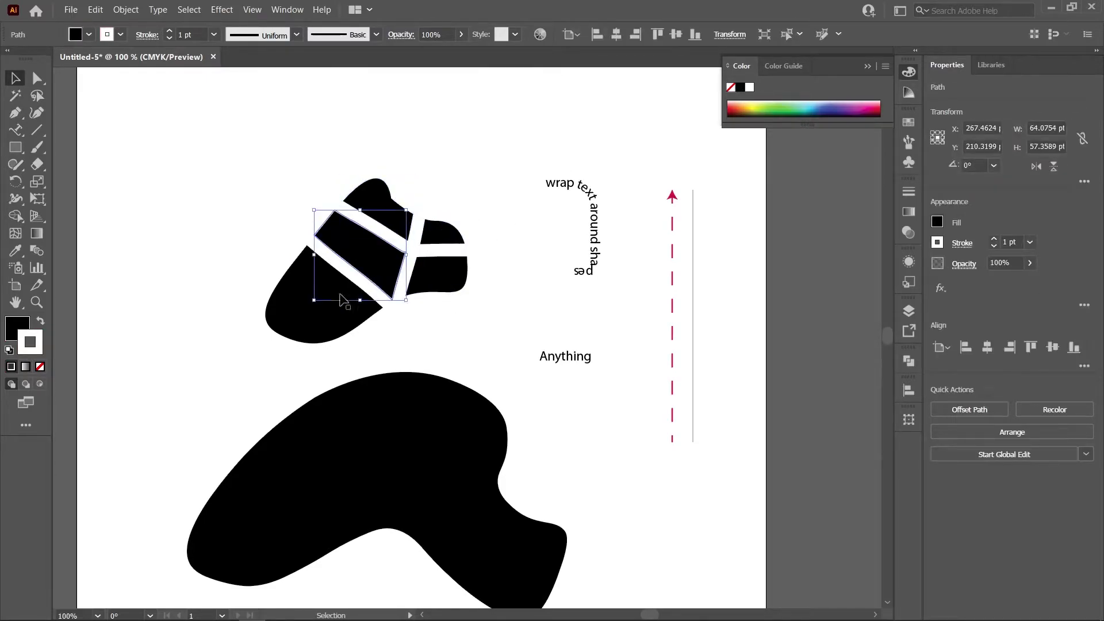
click(428, 285)
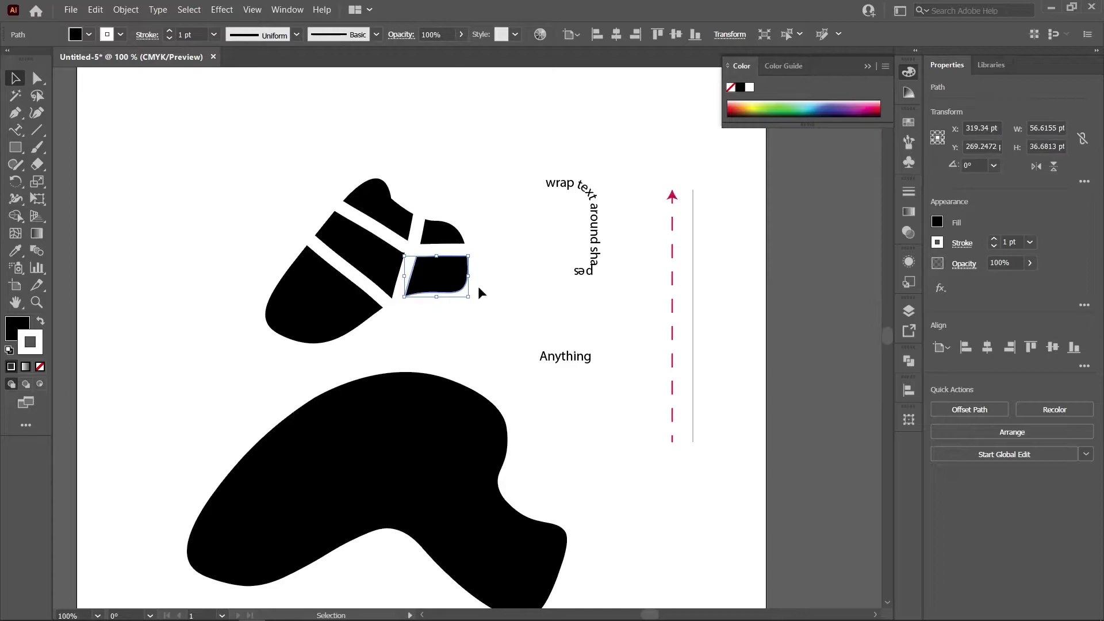
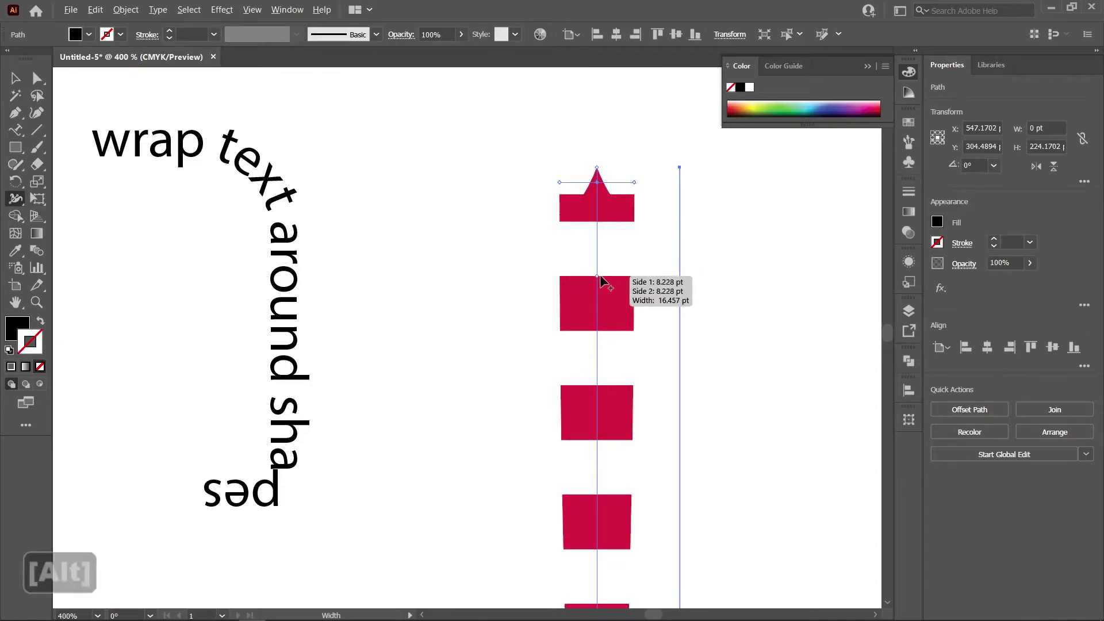
View the width point options near the middle of the crimson dashed line, and dismiss them.
scroll(601, 282, down, 5)
scroll(609, 344, up, 2)
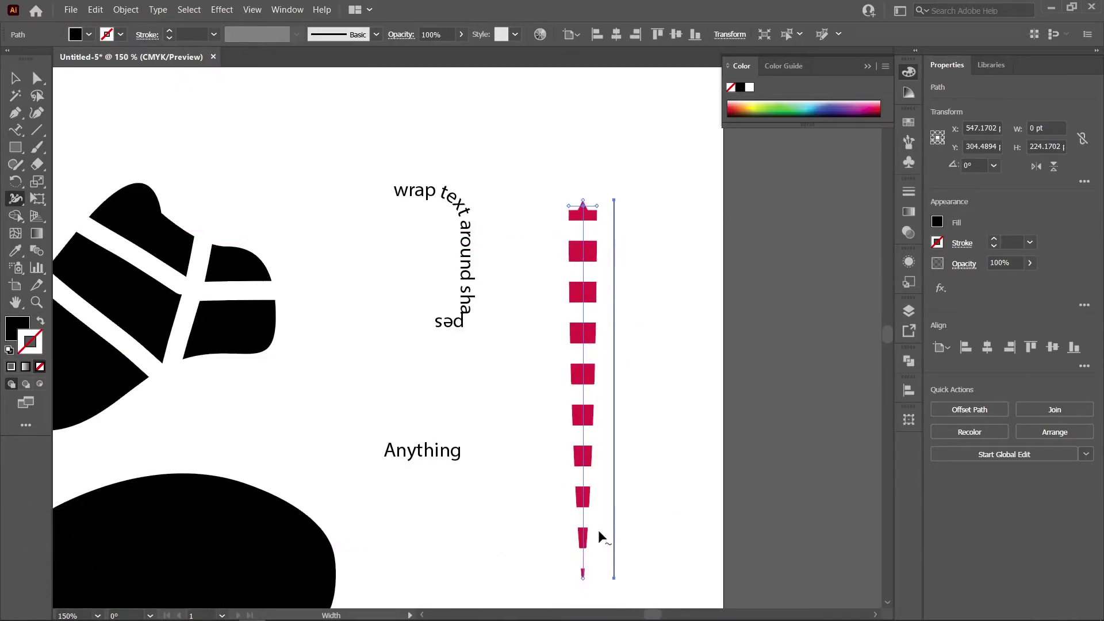
double_click(585, 384)
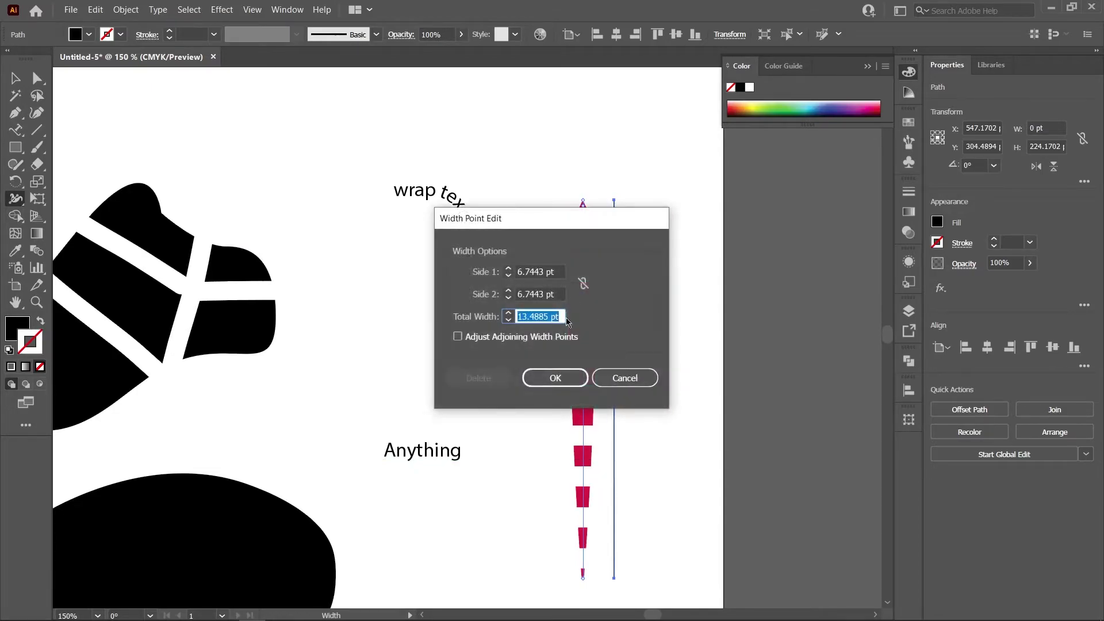
click(620, 377)
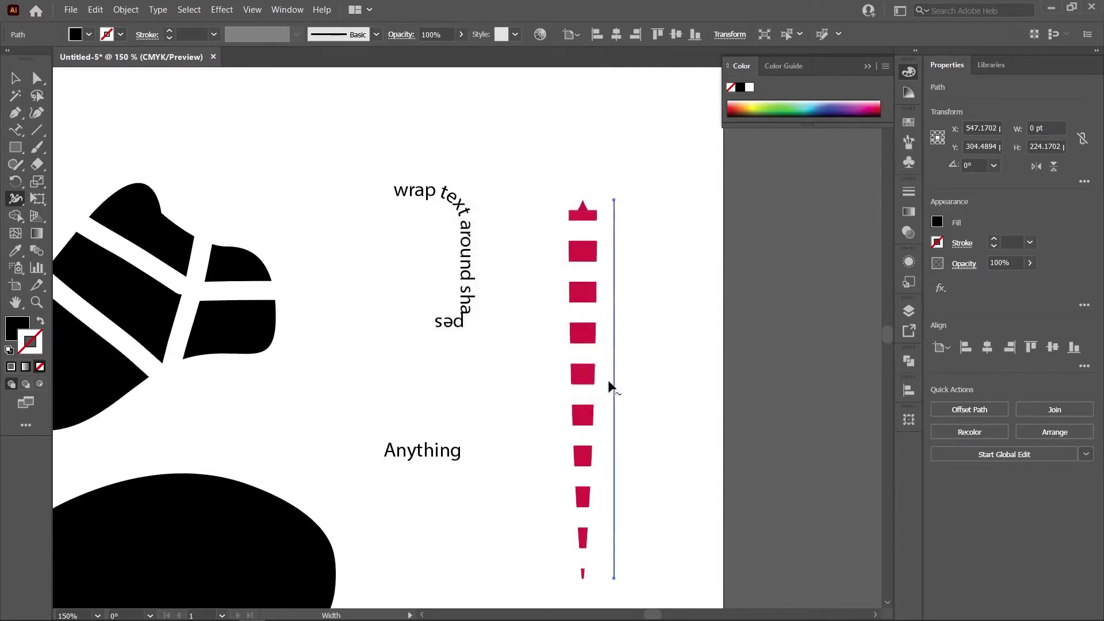
Add a width point near the middle of the crimson dashed line and narrow the stroke there with the Width tool.
double_click(581, 345)
click(564, 375)
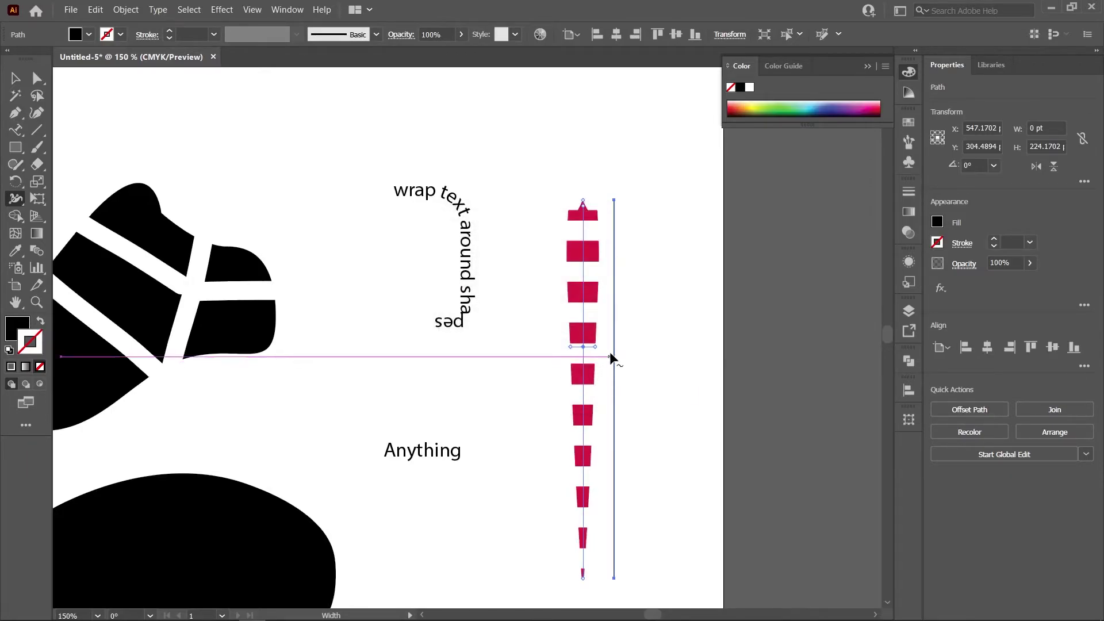
scroll(598, 351, up, 2)
drag(585, 341, 575, 340)
scroll(574, 378, down, 2)
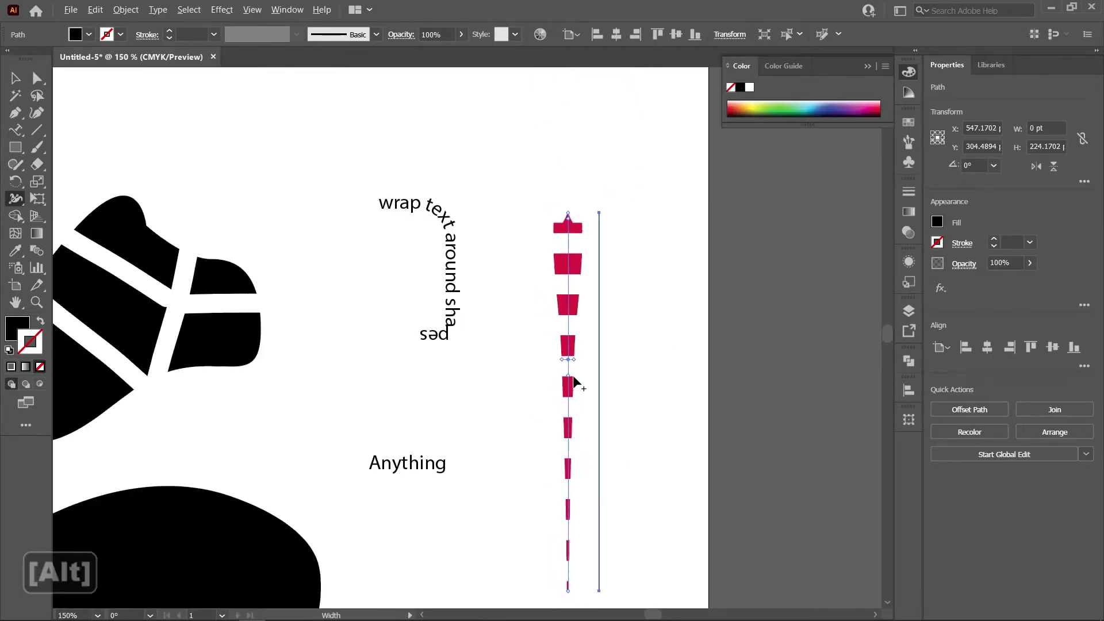
Add a second width point on the lower part of the crimson dashed line and widen the stroke there to about 19 pt.
double_click(568, 473)
click(551, 388)
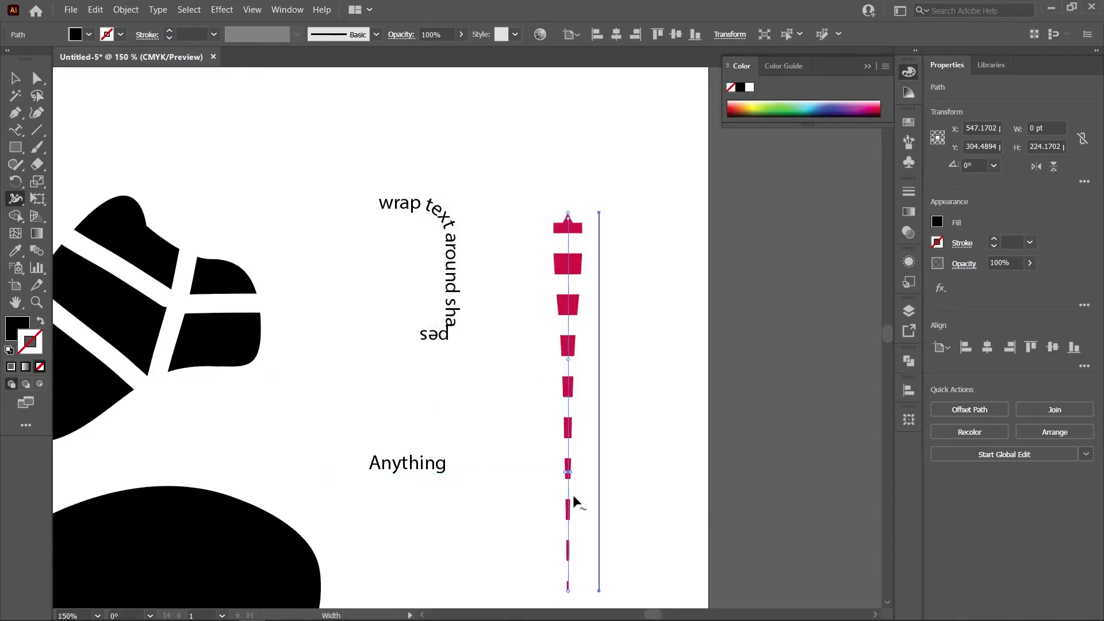
scroll(571, 506, up, 3)
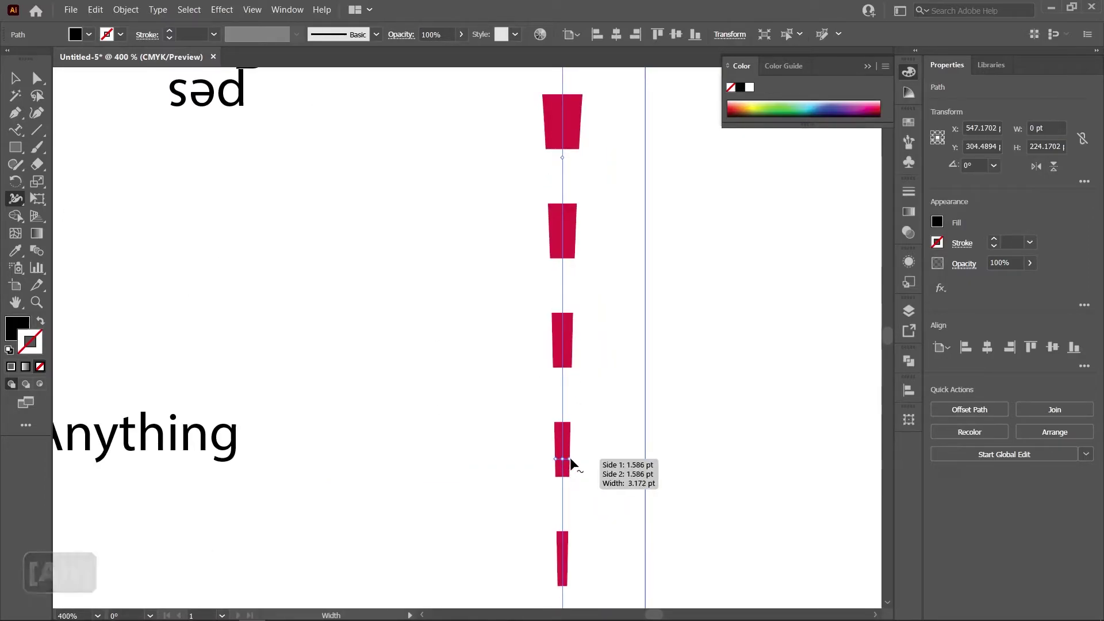
drag(569, 458, 607, 463)
scroll(584, 425, down, 3)
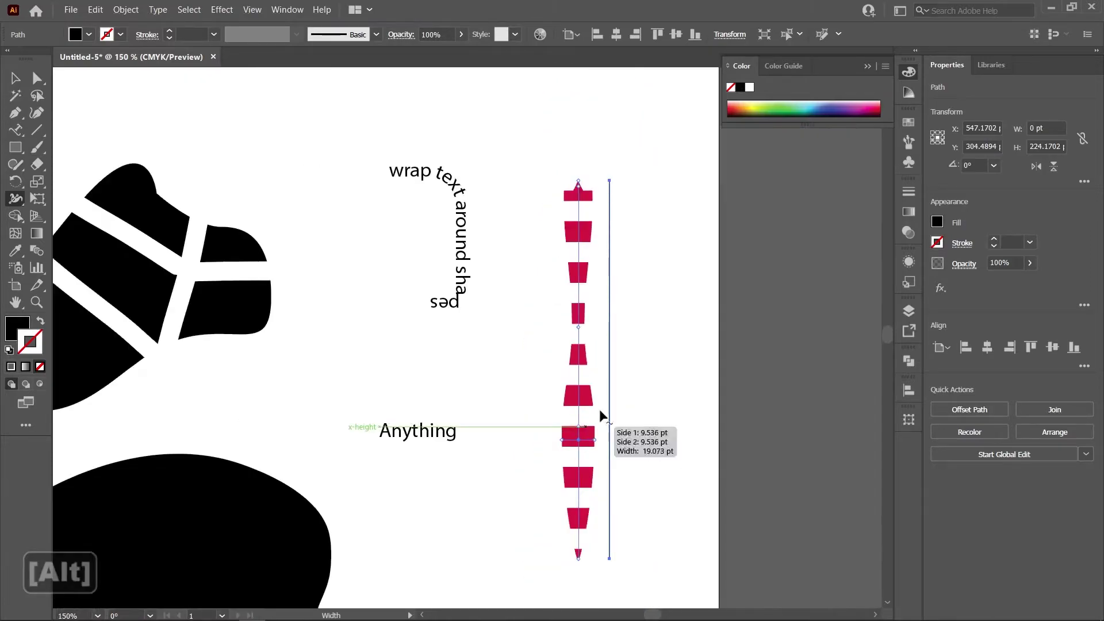
Turn off the dashed line setting for the crimson line's stroke and deselect the line.
key(v)
click(577, 313)
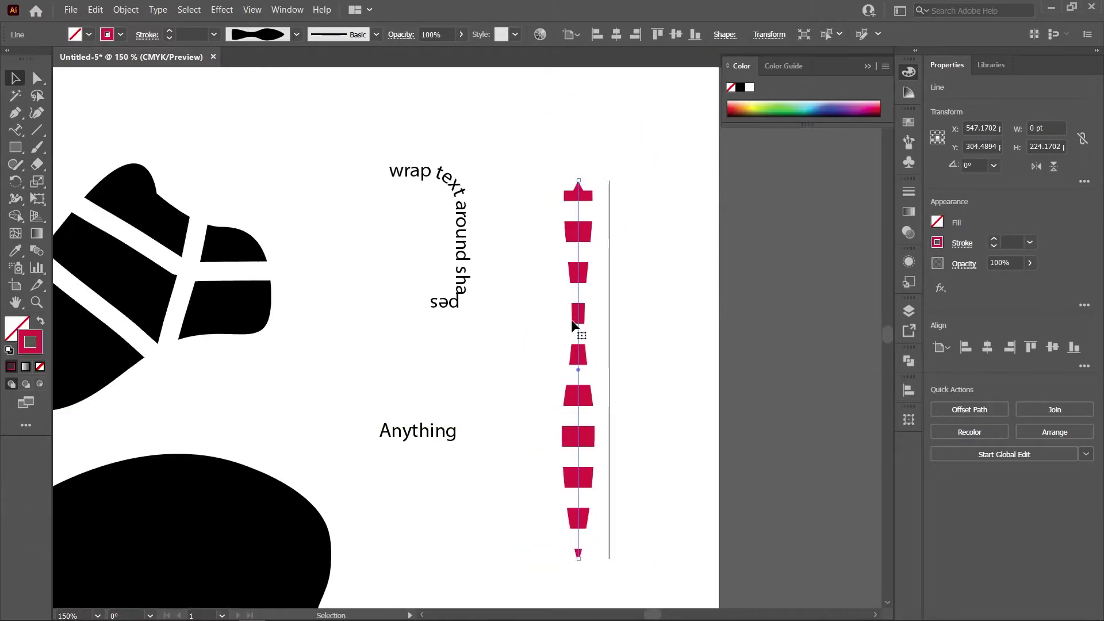
click(142, 39)
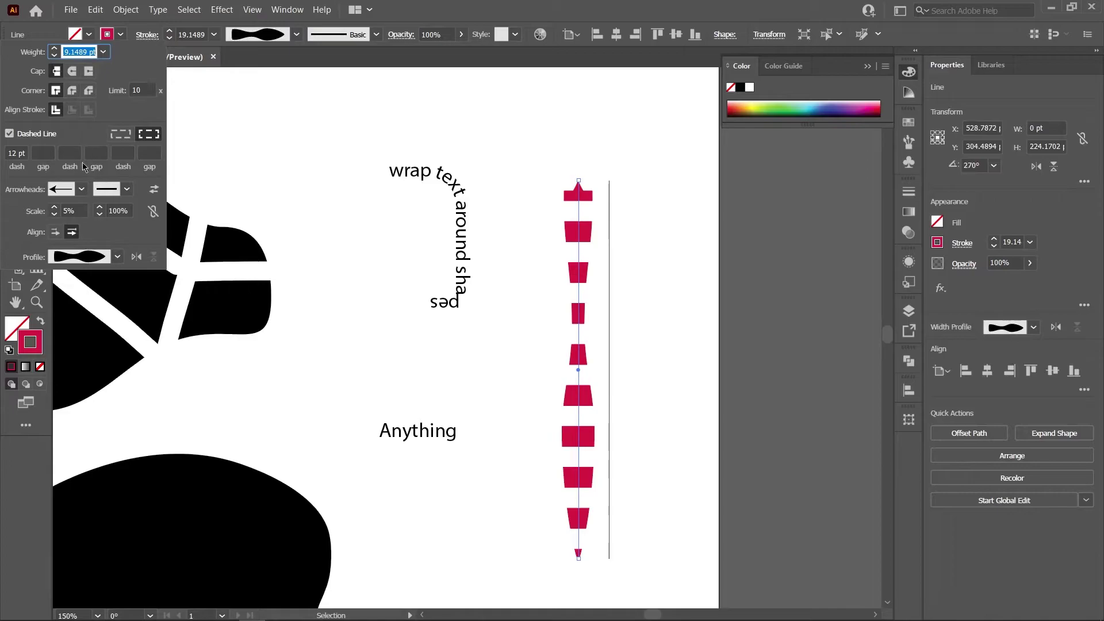
click(10, 134)
click(418, 164)
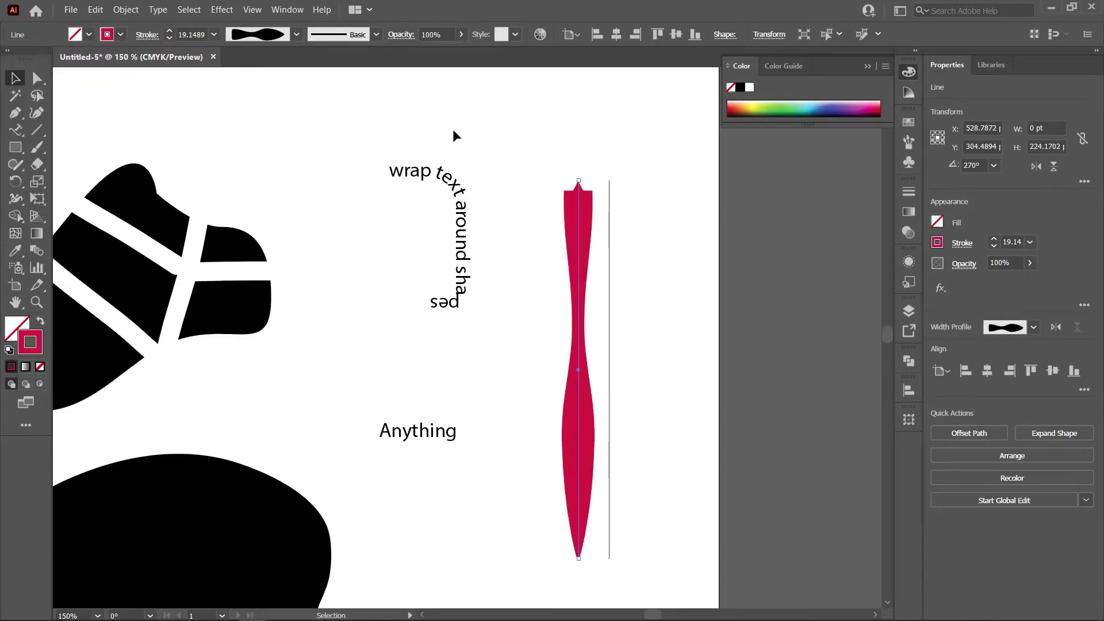
click(533, 256)
scroll(533, 255, down, 2)
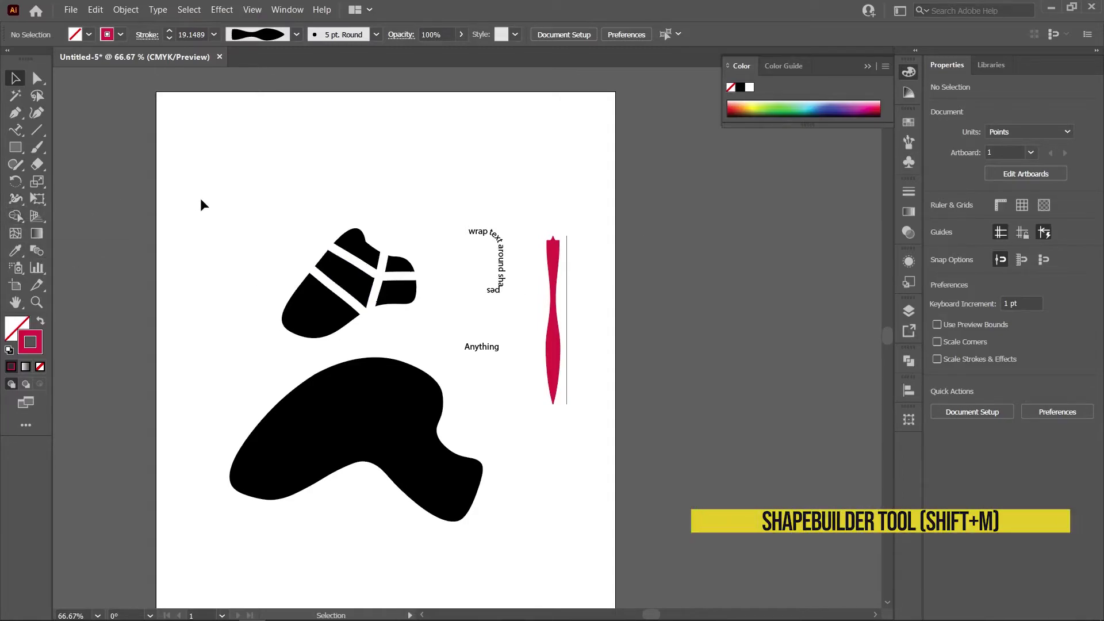
Show the Pathfinder panel.
click(21, 208)
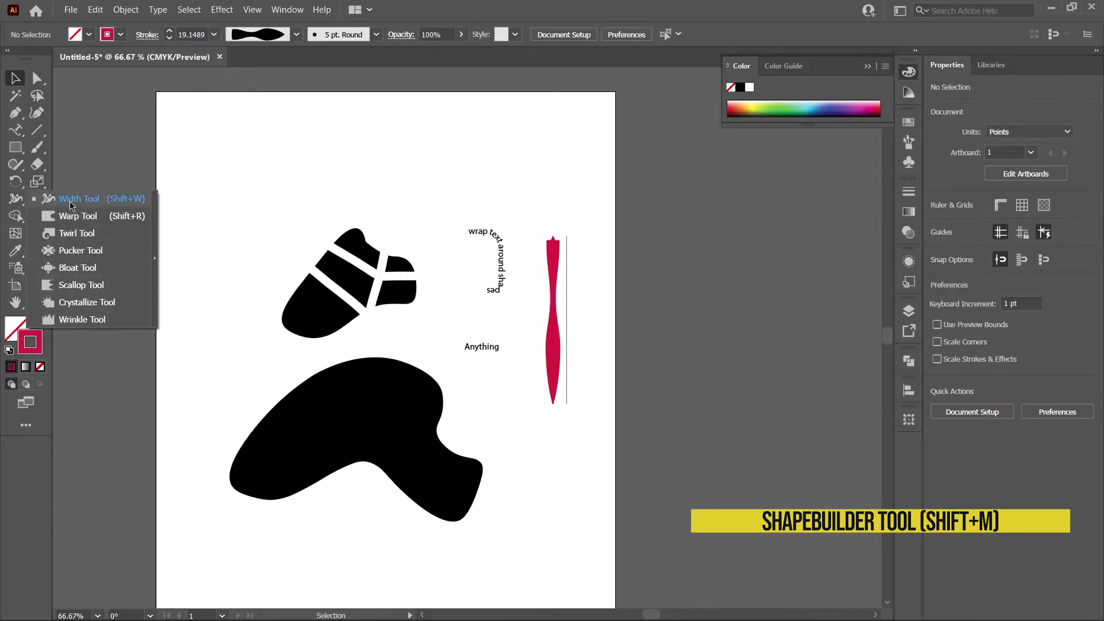
click(15, 216)
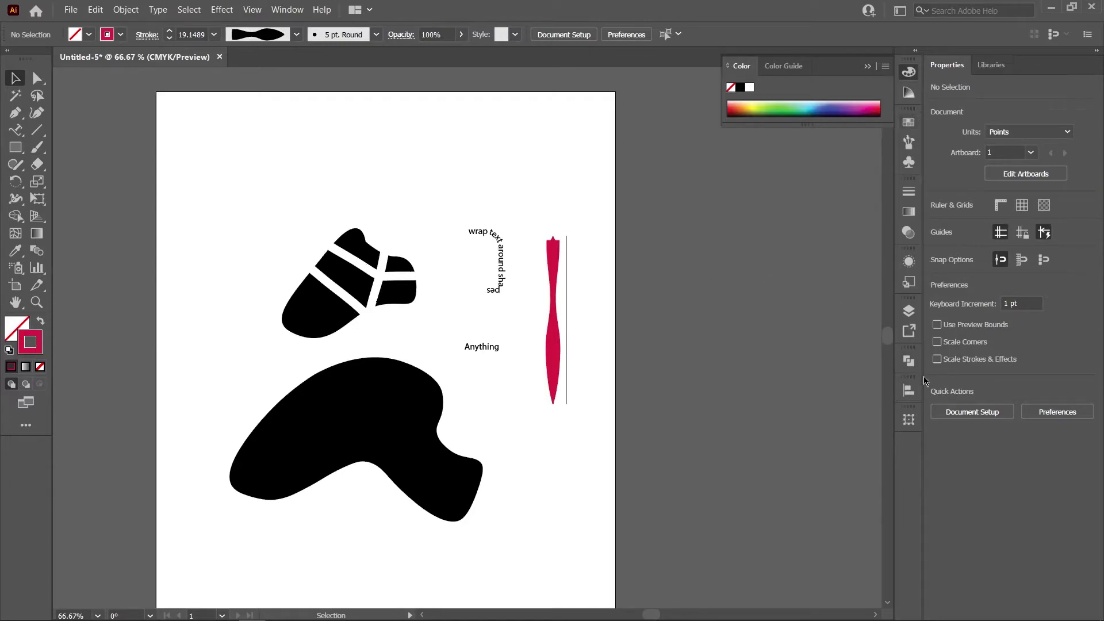
click(287, 9)
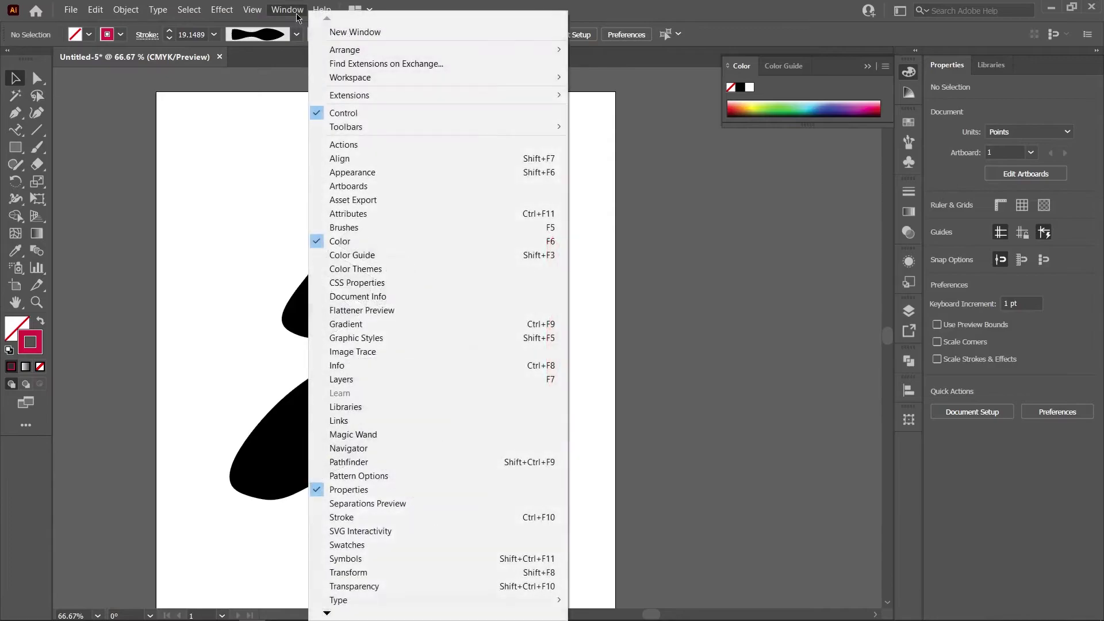
click(403, 466)
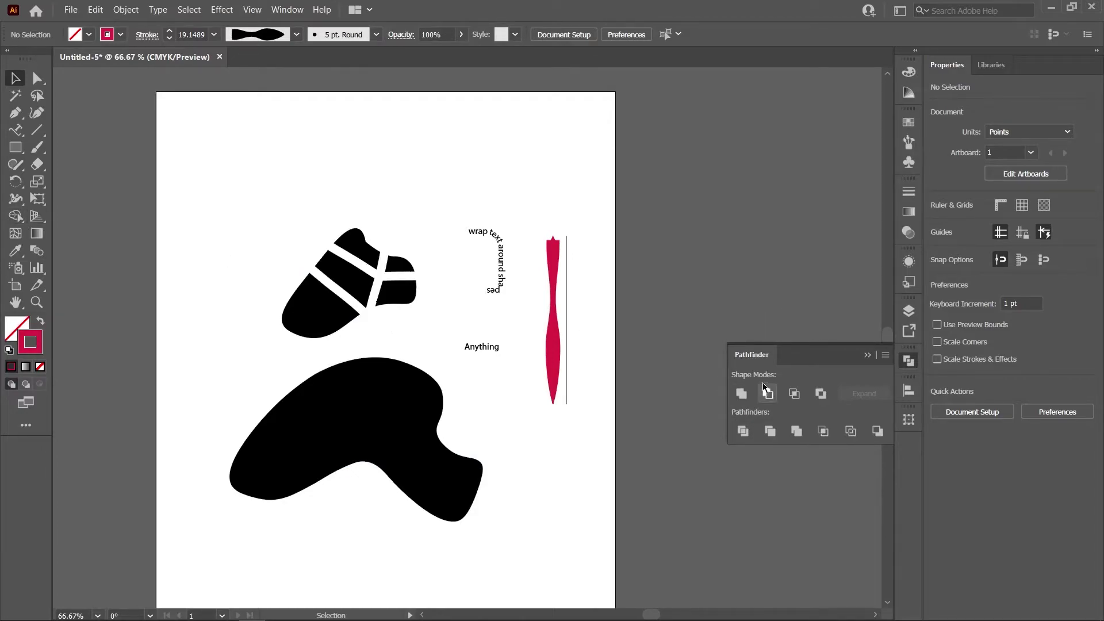
drag(493, 458, 498, 421)
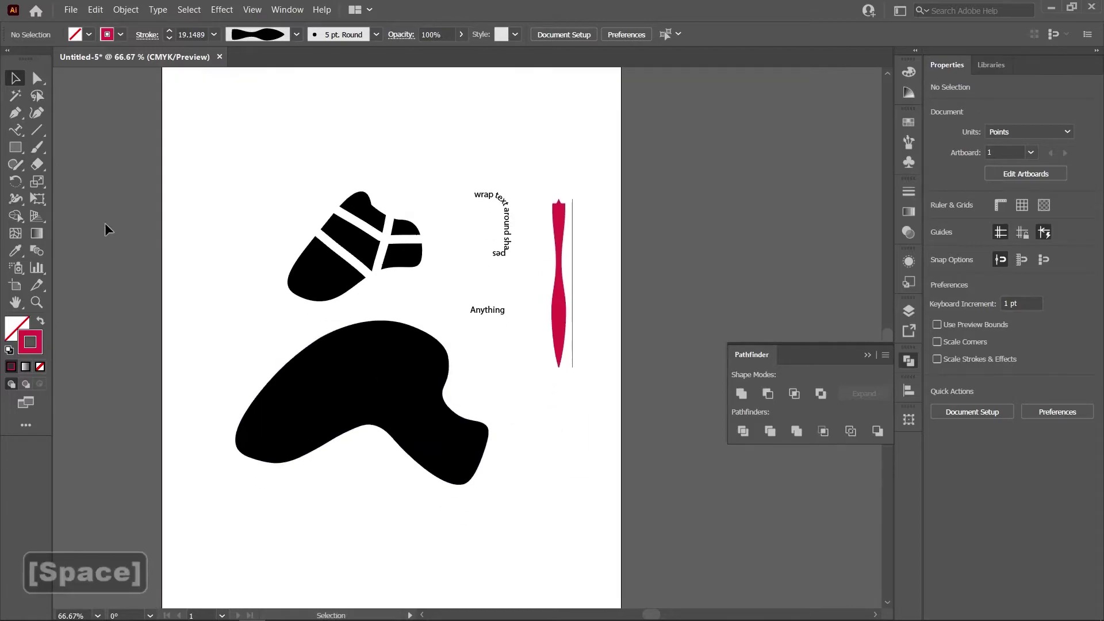
Draw a crimson-filled square about 129 pt wide without a stroke, round its corners, and place it over the lower black shape's left end.
click(16, 148)
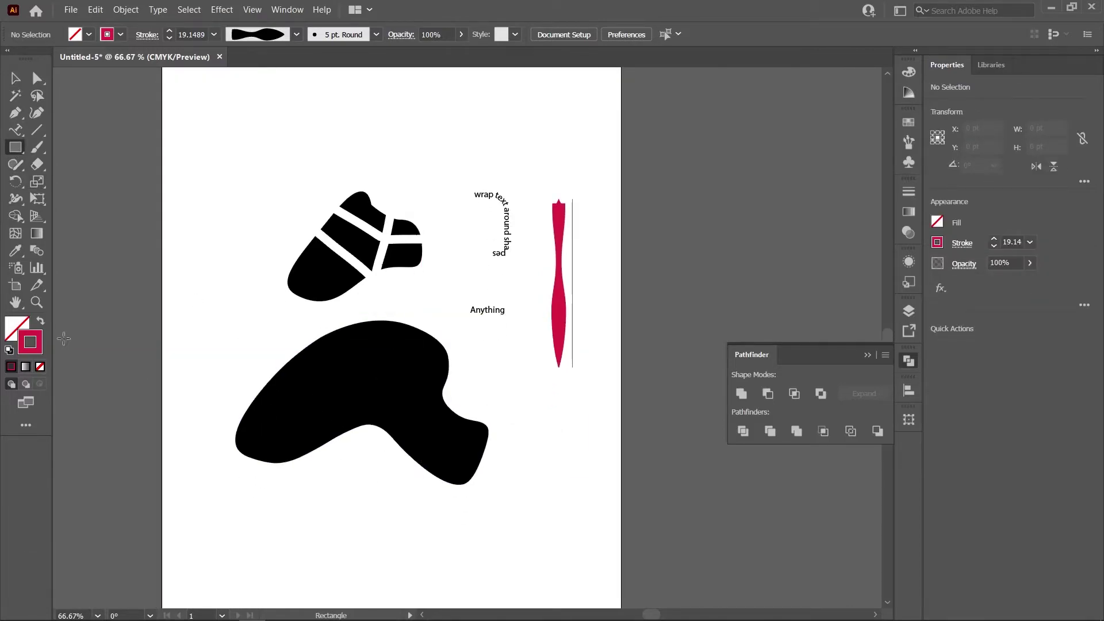
click(40, 321)
drag(439, 442, 536, 539)
key(v)
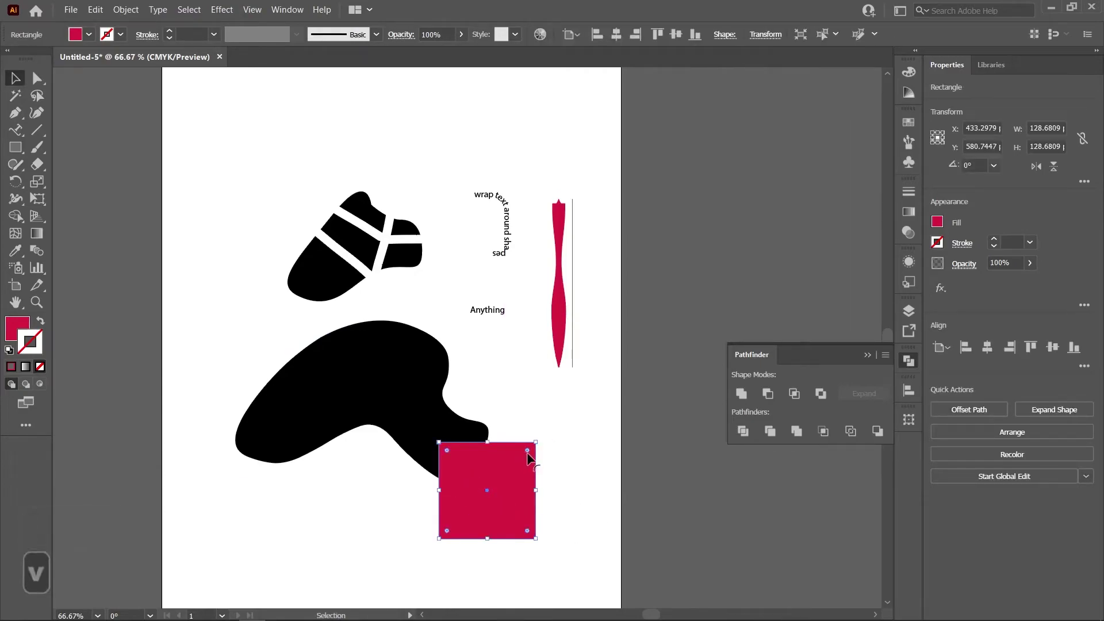
drag(528, 451, 269, 408)
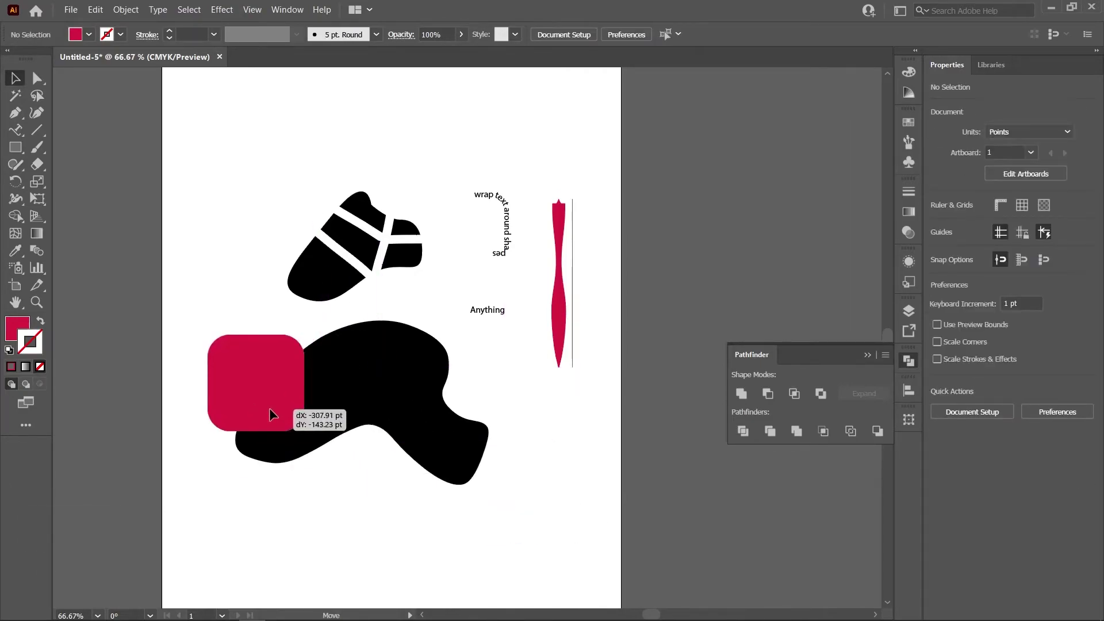
Move the crimson square and the lower black shape together about 44 pt right and 51 pt down, and deselect them.
click(357, 479)
drag(357, 480, 336, 433)
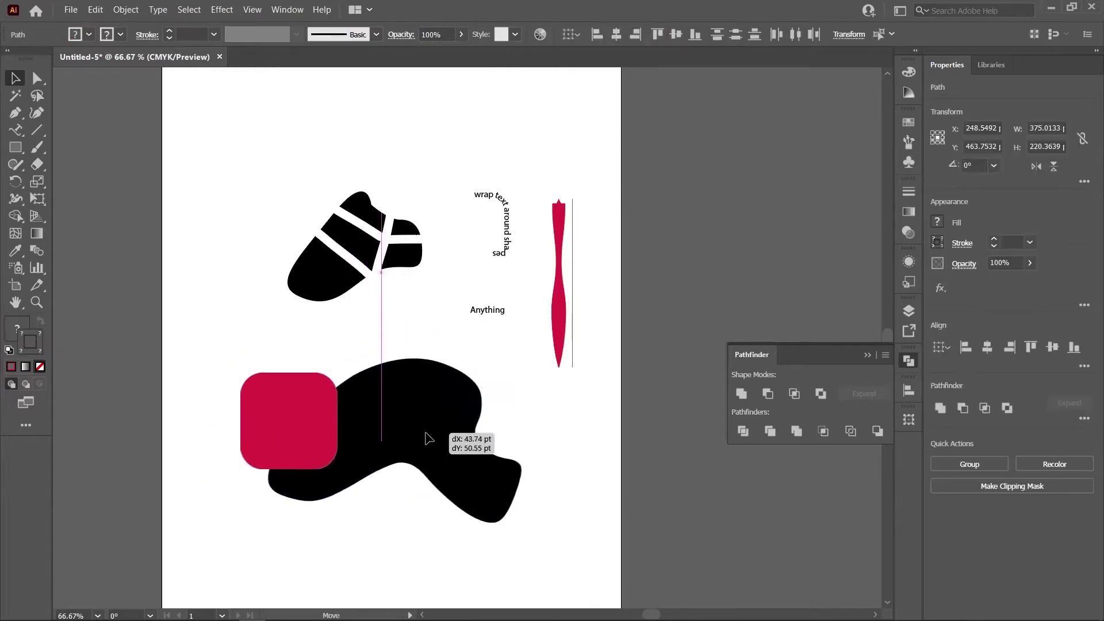
click(540, 418)
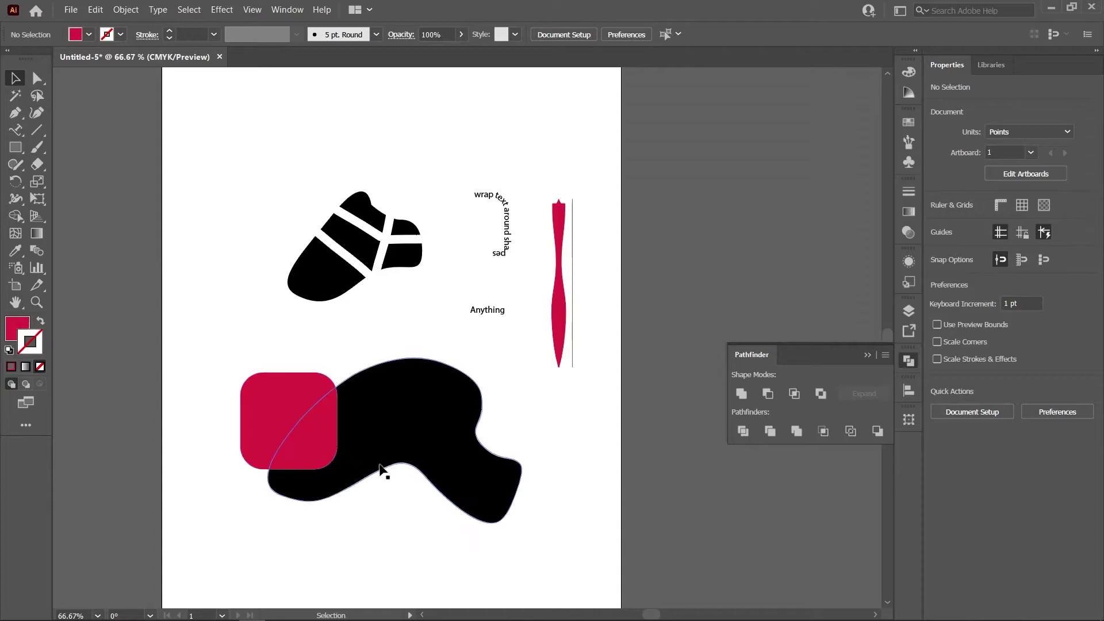
Try Pathfinder's Unite on the crimson square and the lower black shape, and undo it.
drag(360, 486, 334, 465)
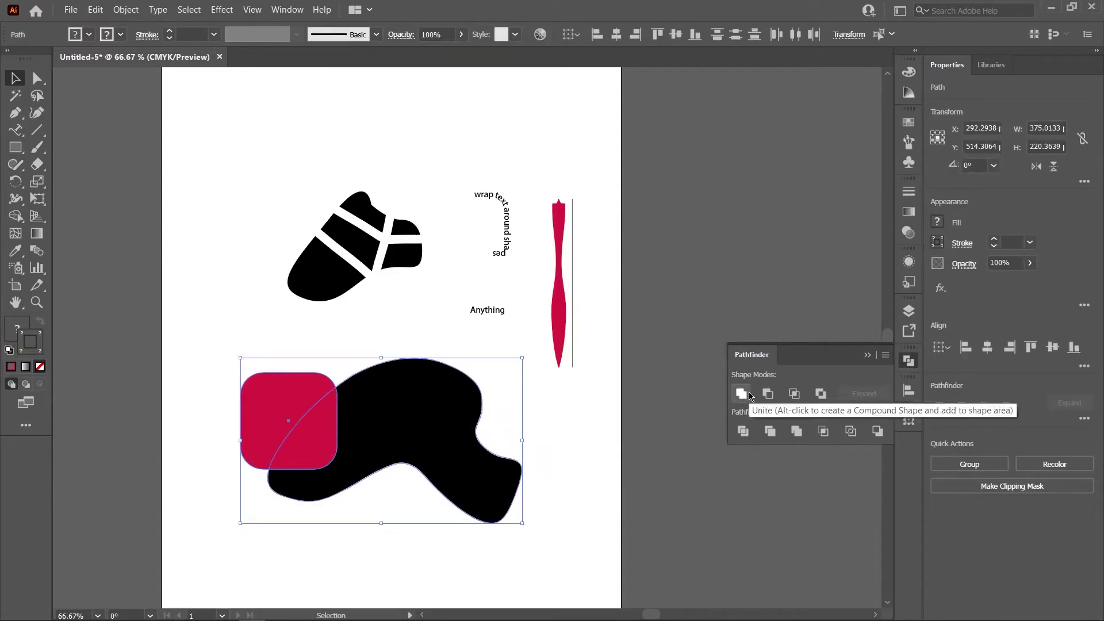
click(742, 394)
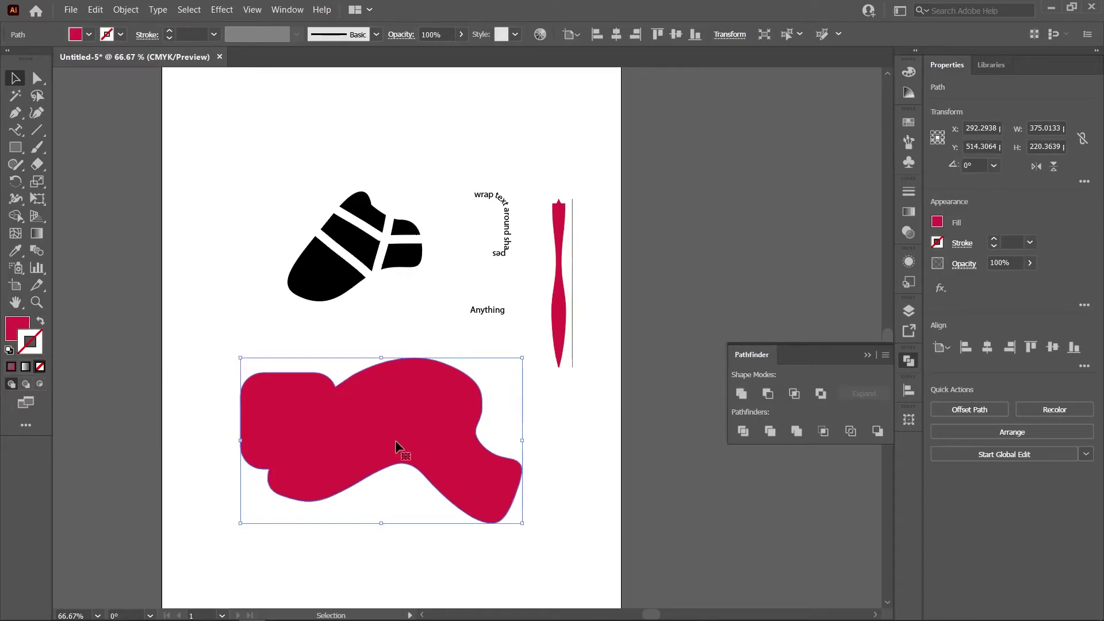
key(ctrl+z)
key(ctrl+z)
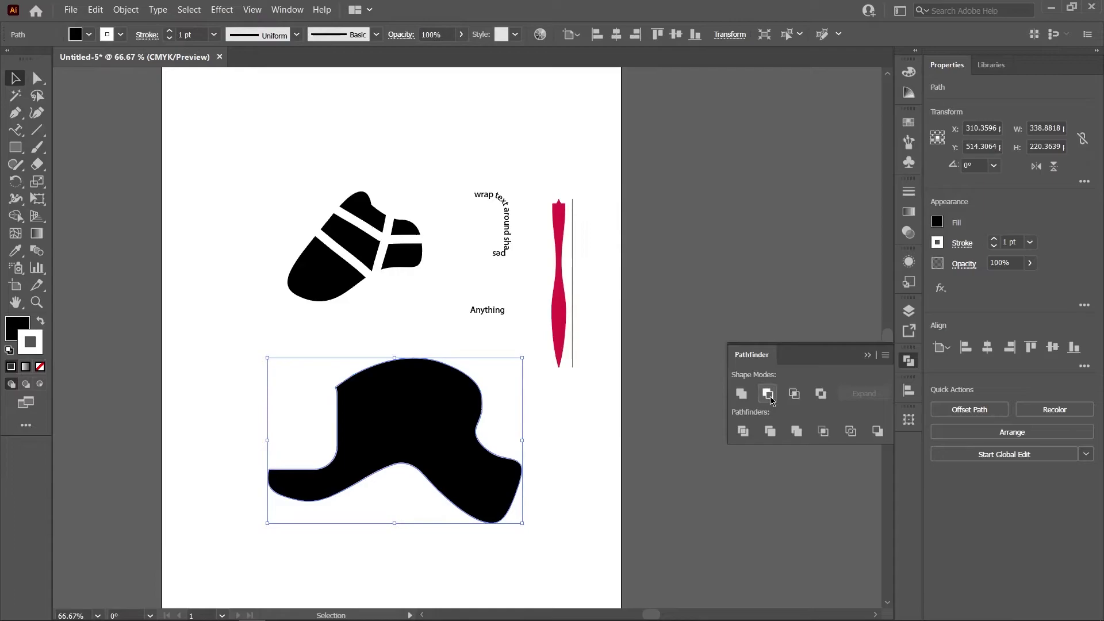
Try Pathfinder's Minus Front and Intersect on the crimson square and black shape, undoing each result.
key(ctrl+z)
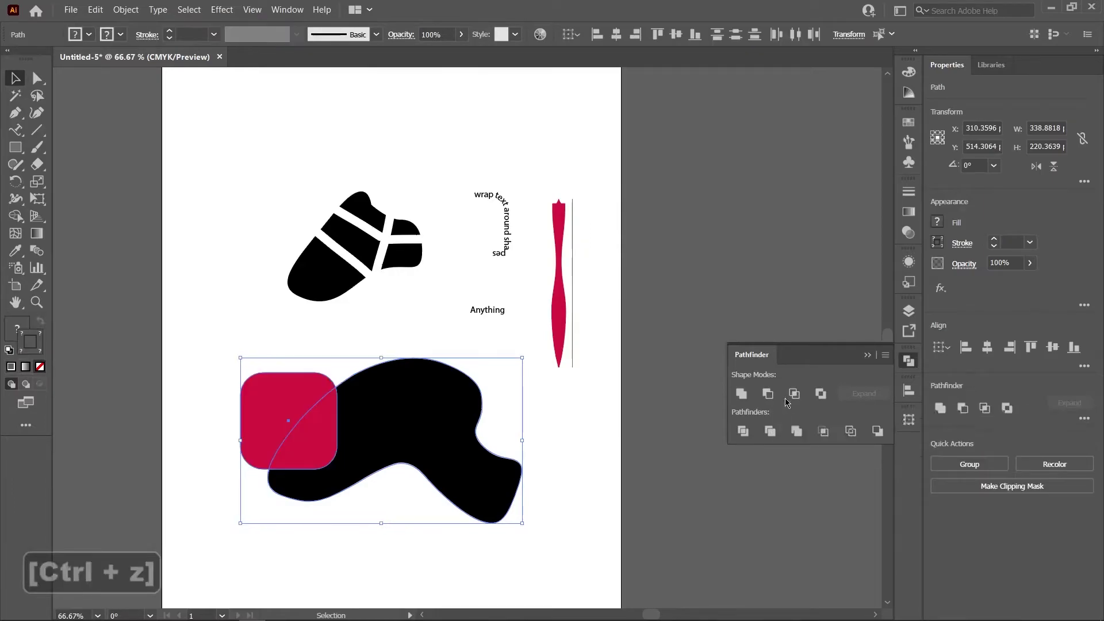
click(768, 394)
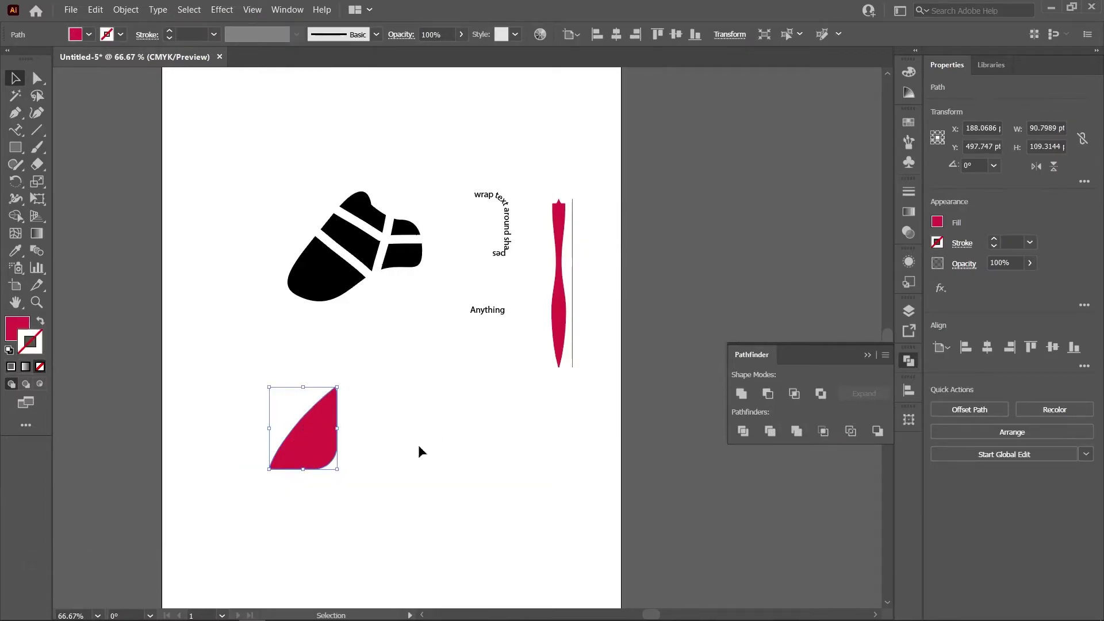
key(ctrl+z)
key(ctrl+z)
key(ctrl+z)
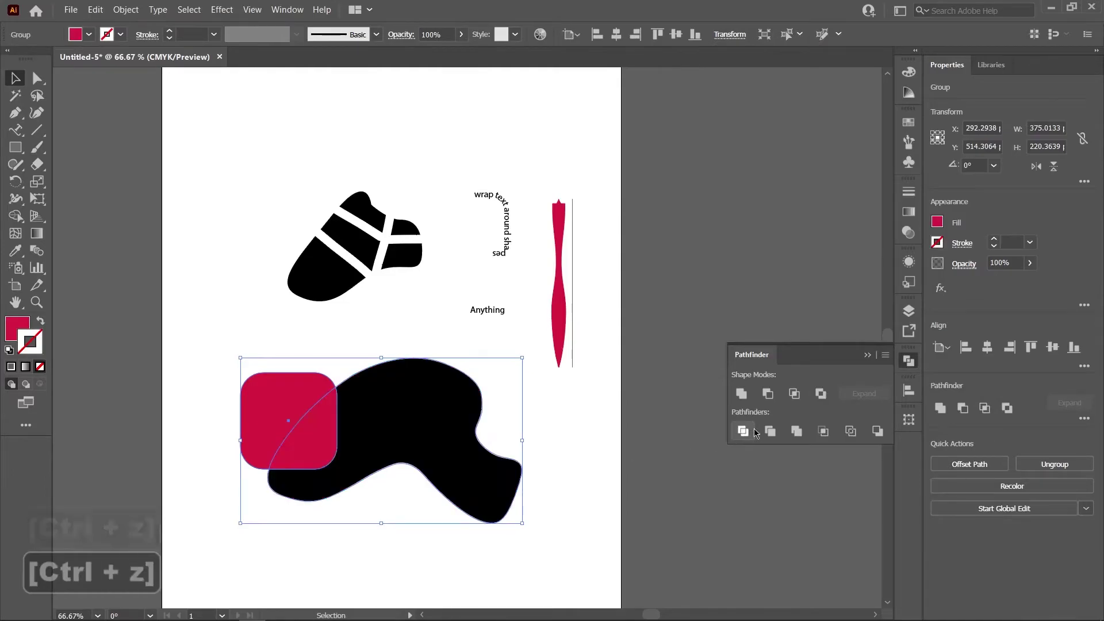
Divide the overlapping crimson square and black shape, ungroup the pieces, and move the black piece away from the square.
click(612, 409)
right_click(400, 435)
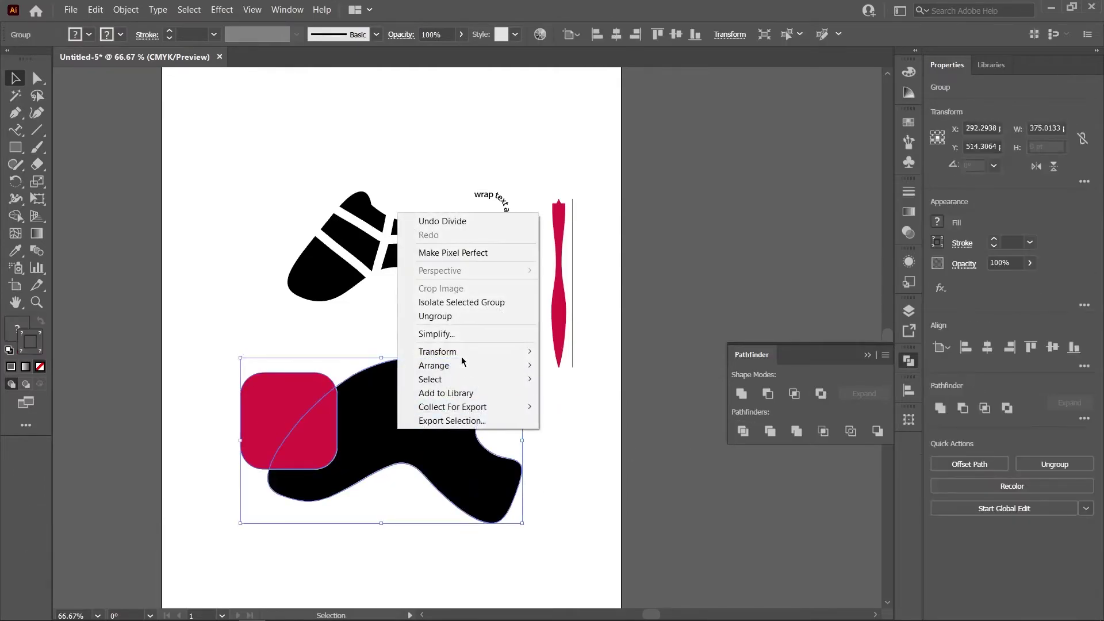
click(443, 315)
click(522, 422)
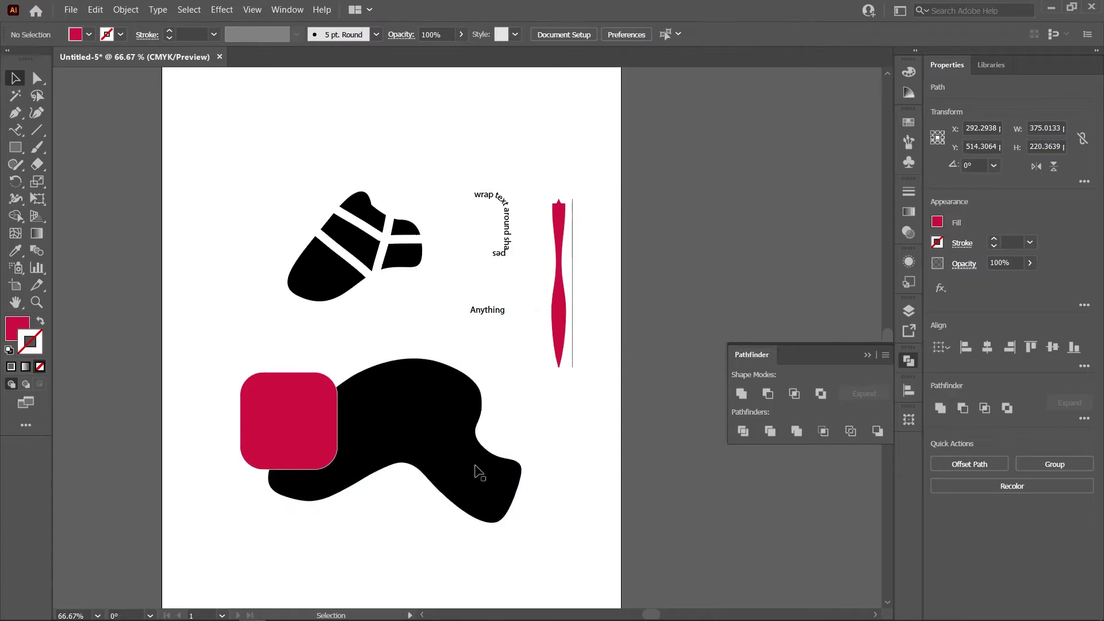
drag(476, 468, 570, 510)
Undo the black piece's move, the ungrouping and the Divide operation.
key(ctrl+z)
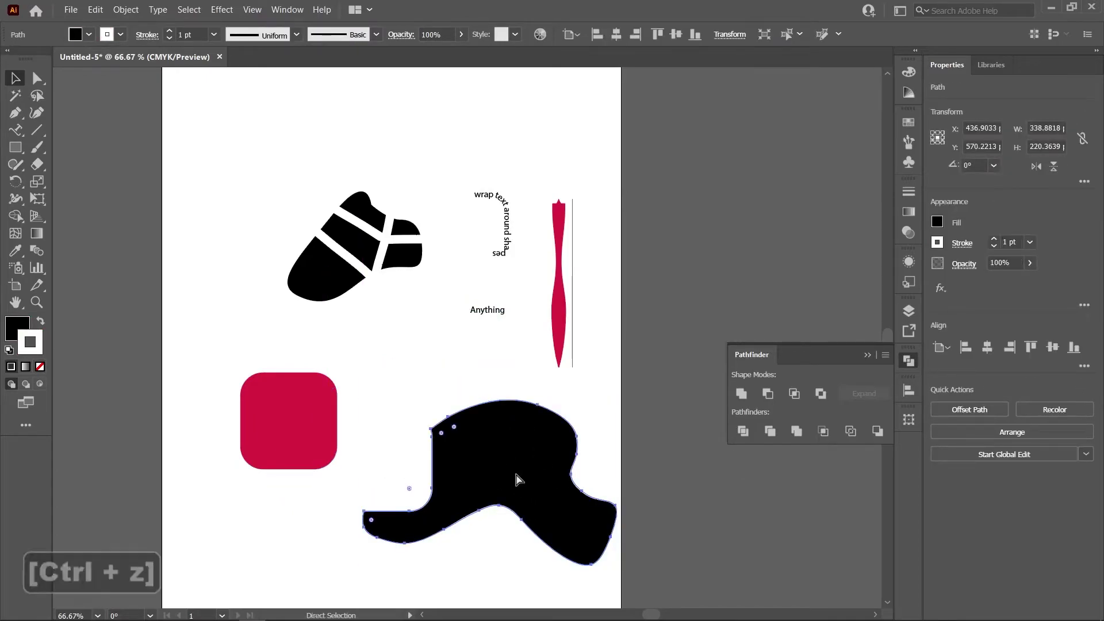
key(ctrl+z)
key(ctrl+z)
key(ctrl+z)
key(ctrl+z)
key(ctrl+z)
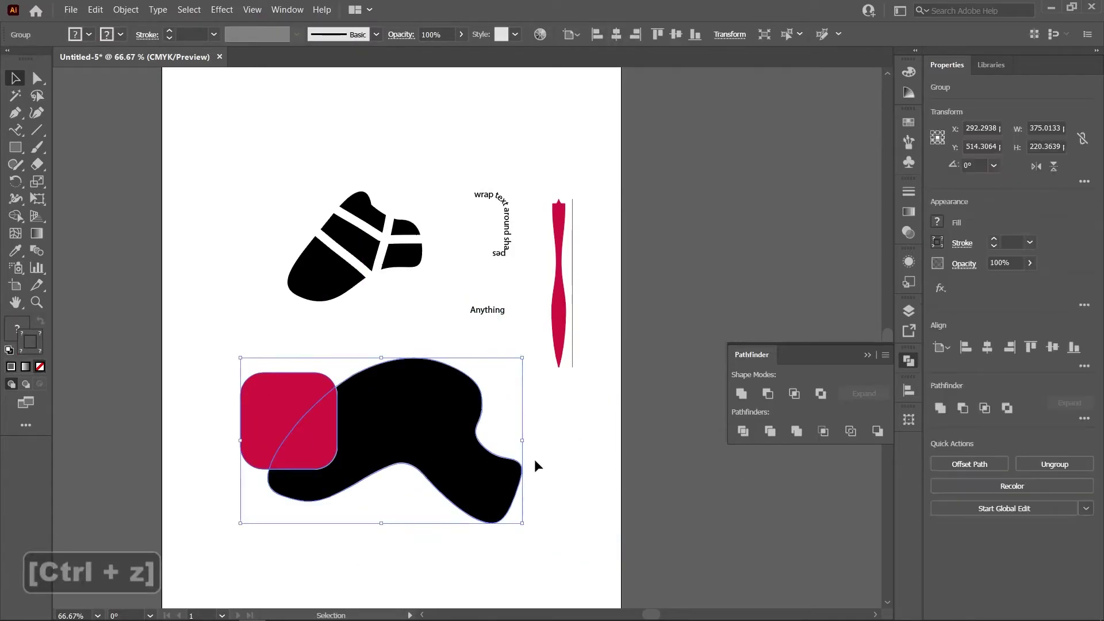
Reselect the crimson square and black shape, try Pathfinder's Trim on them, and undo it.
drag(549, 534, 305, 415)
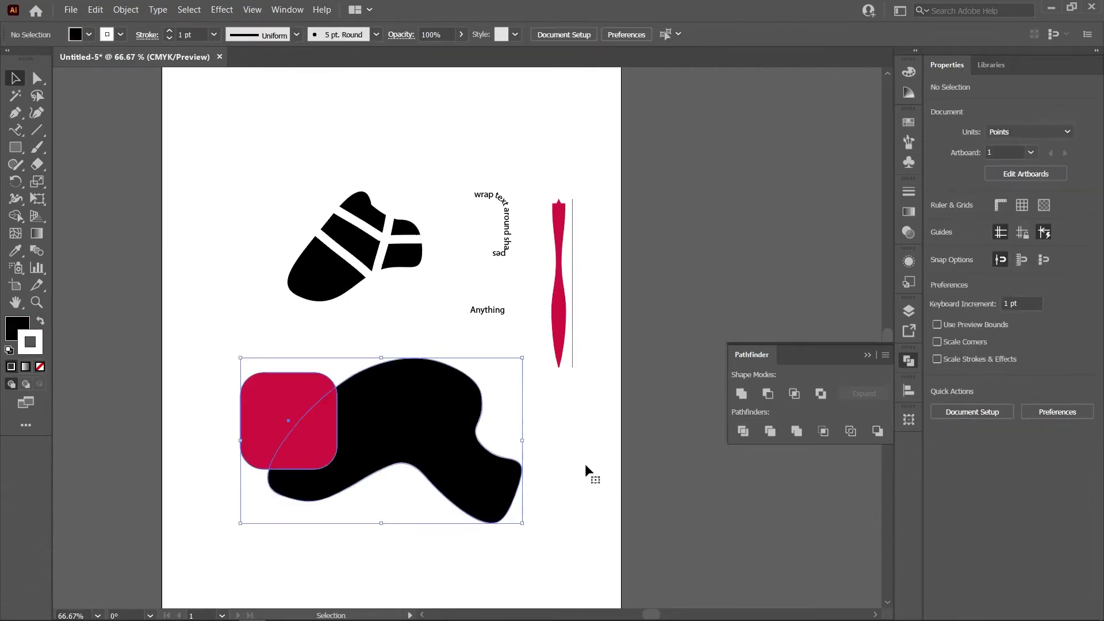
click(770, 431)
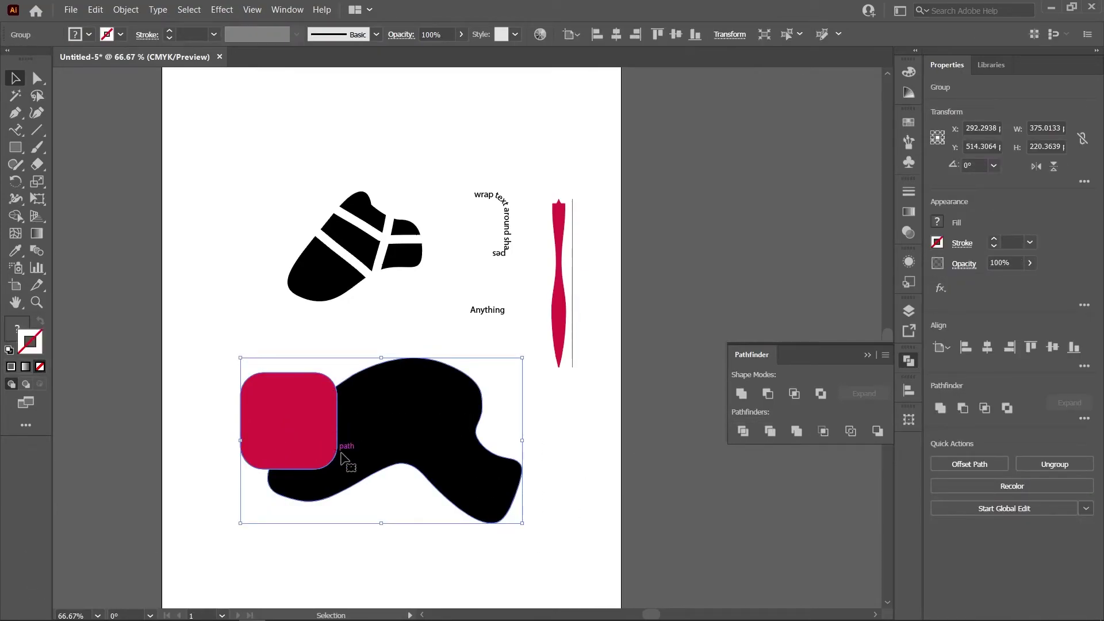
key(ctrl+z)
key(ctrl+z)
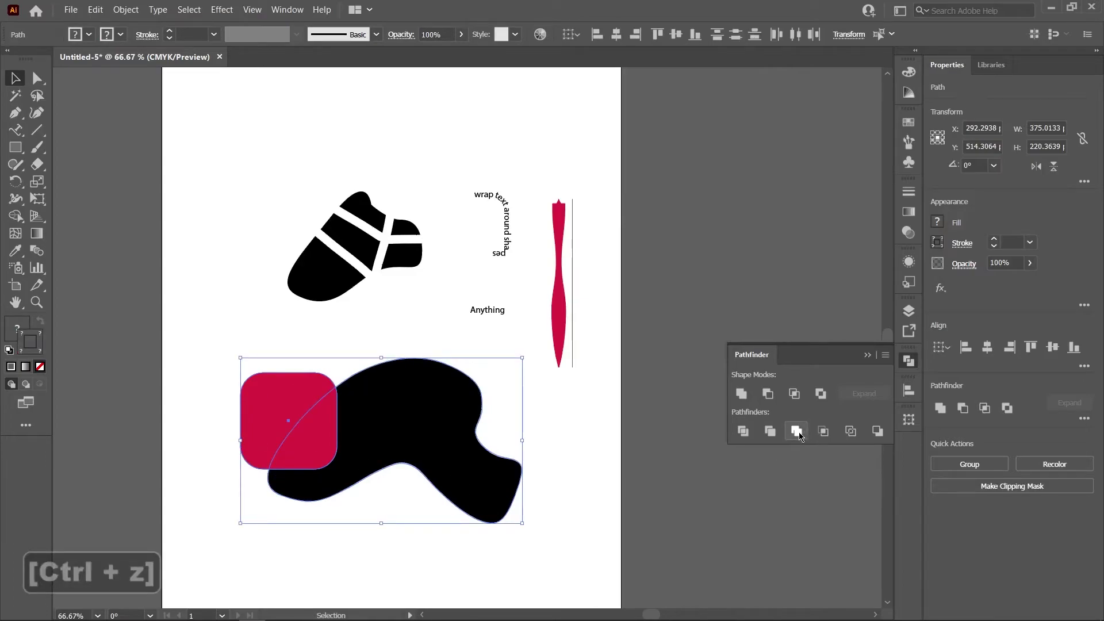
Try Pathfinder's Merge on the crimson square and black shape, undo it, and deselect both shapes.
click(798, 432)
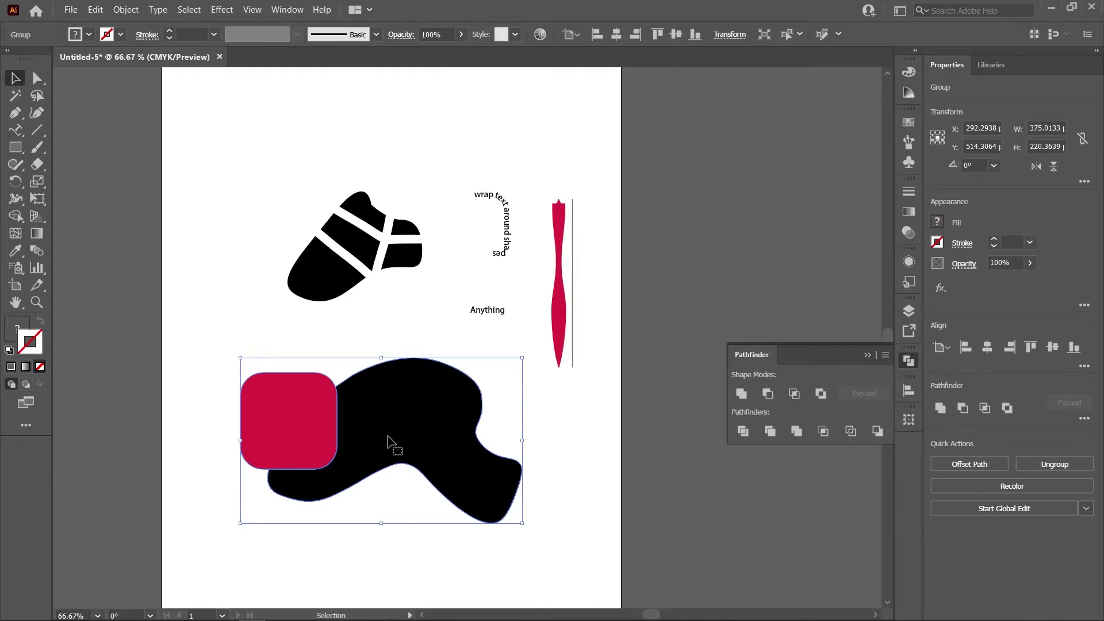
key(ctrl+z)
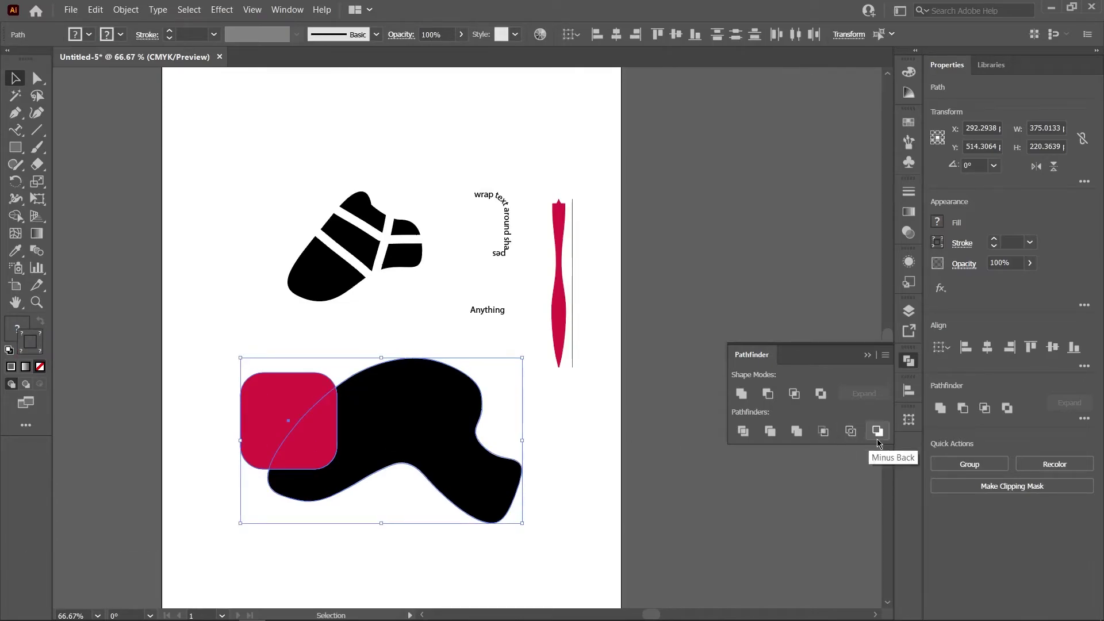
click(181, 297)
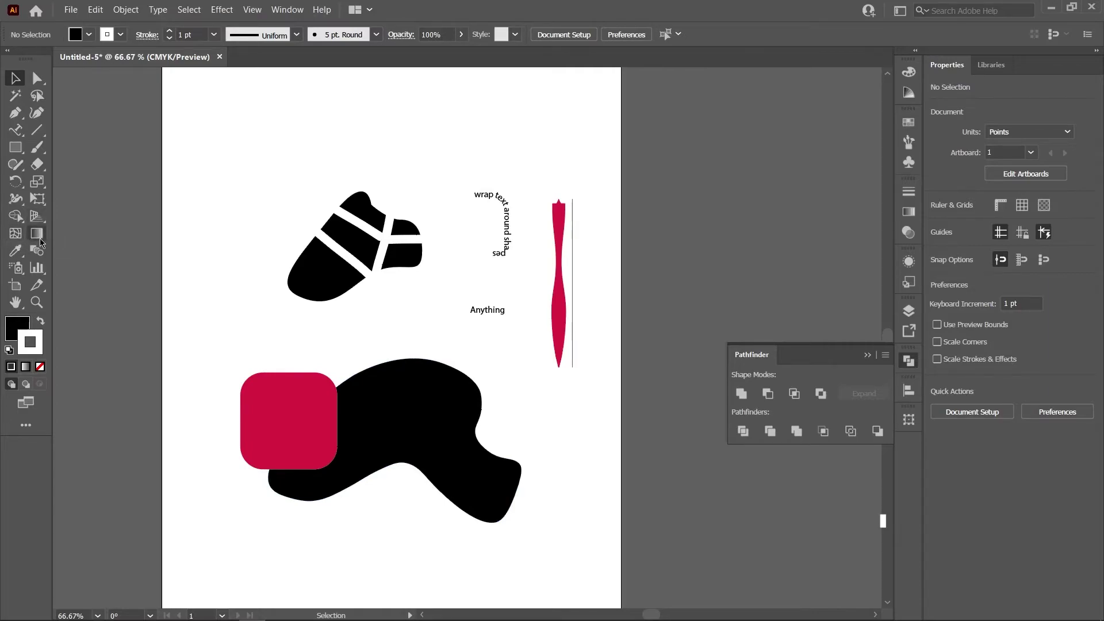
Fill the black curved shape behind the crimson square with a white-to-black linear gradient.
click(432, 419)
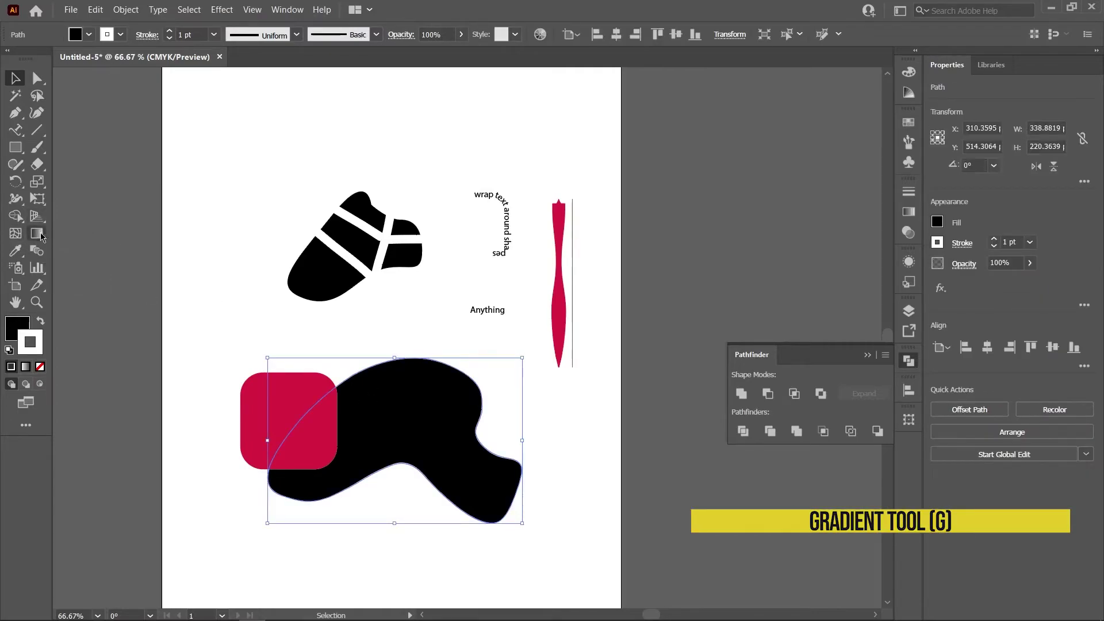
click(17, 329)
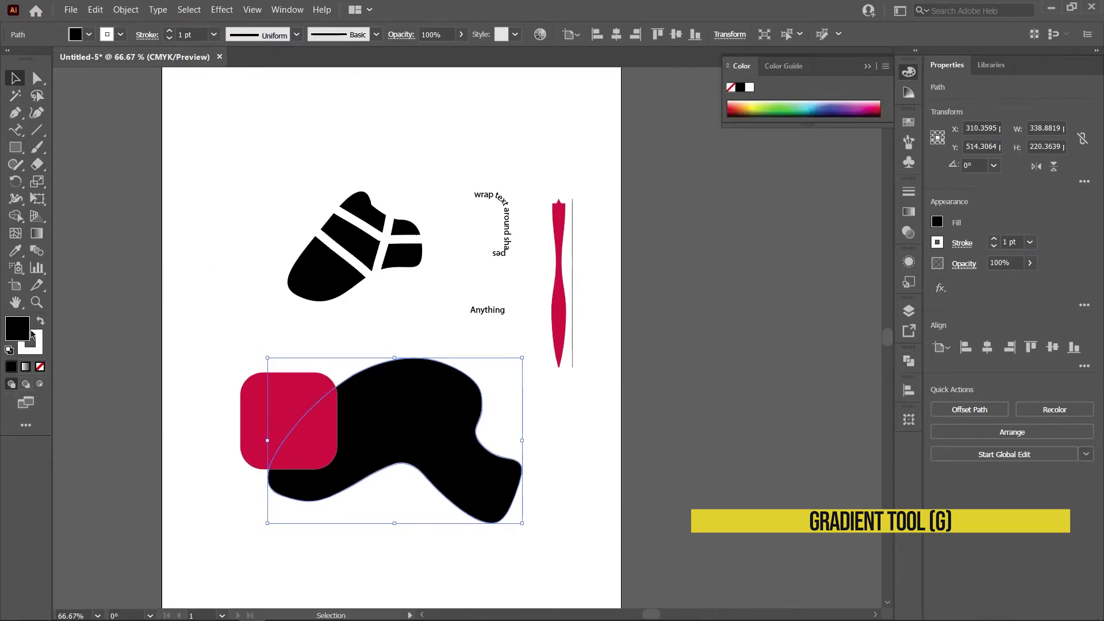
click(26, 367)
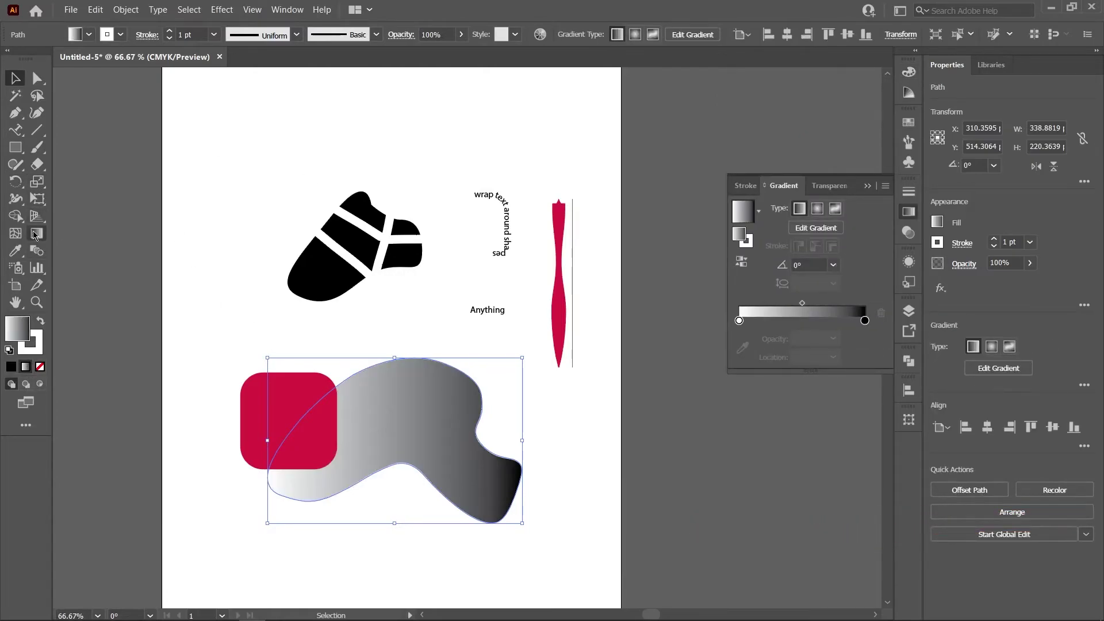
With the Gradient tool, move the curved shape's white stop to 27.2851% and adjust the gradient's end, midpoint and start position.
key(g)
drag(522, 441, 407, 440)
key(ctrl+z)
mouse_move(267, 442)
mouse_down()
mouse_move(369, 444)
mouse_move(337, 442)
mouse_up()
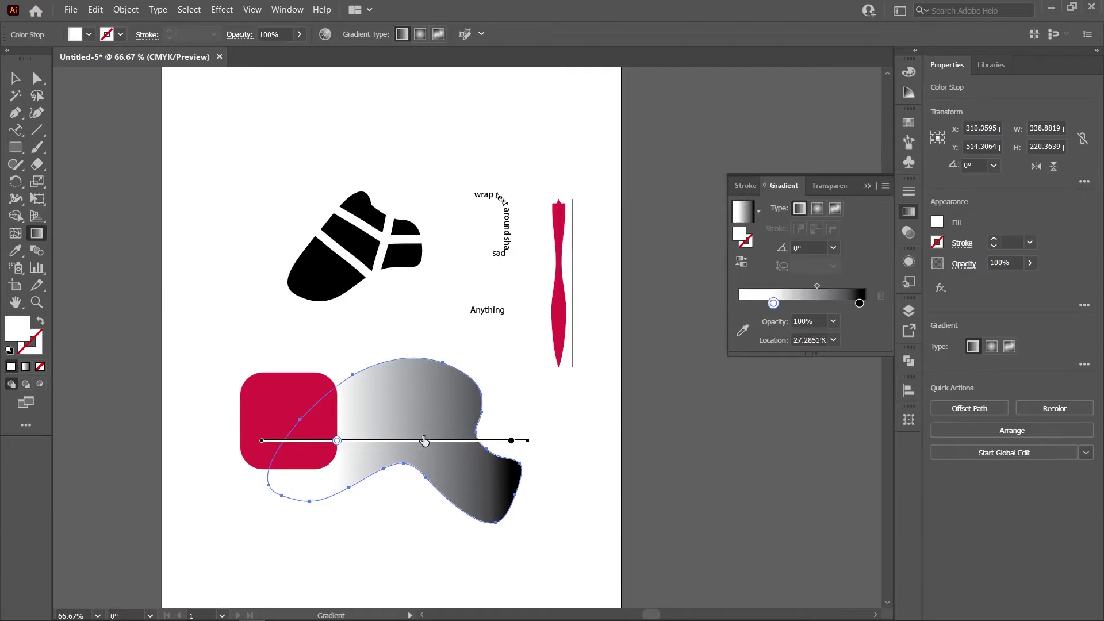
drag(530, 443, 519, 444)
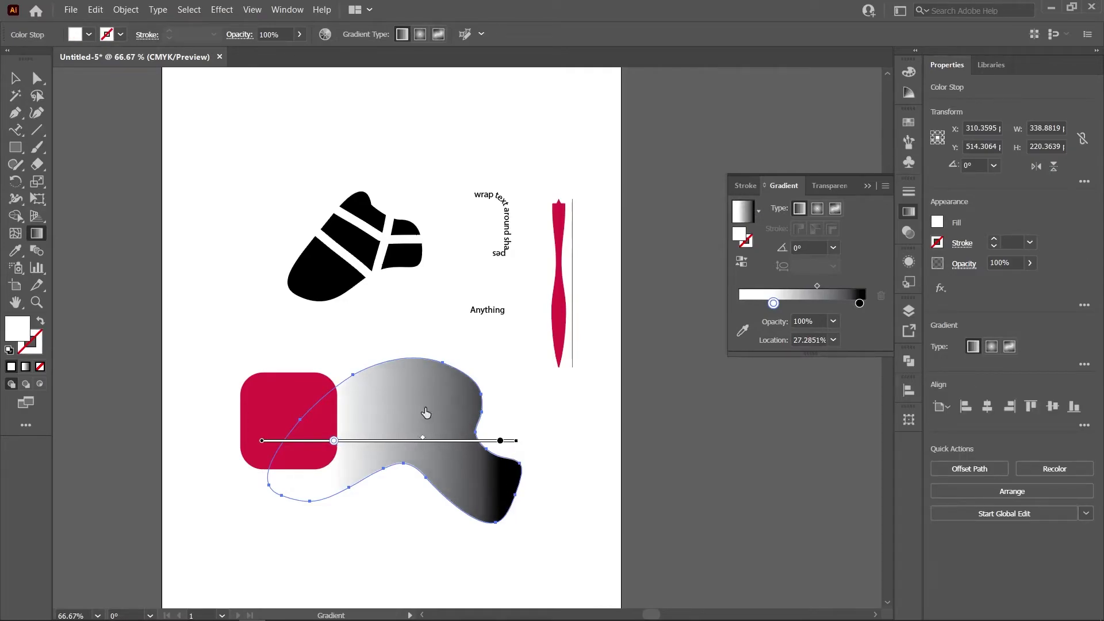
drag(425, 413, 396, 416)
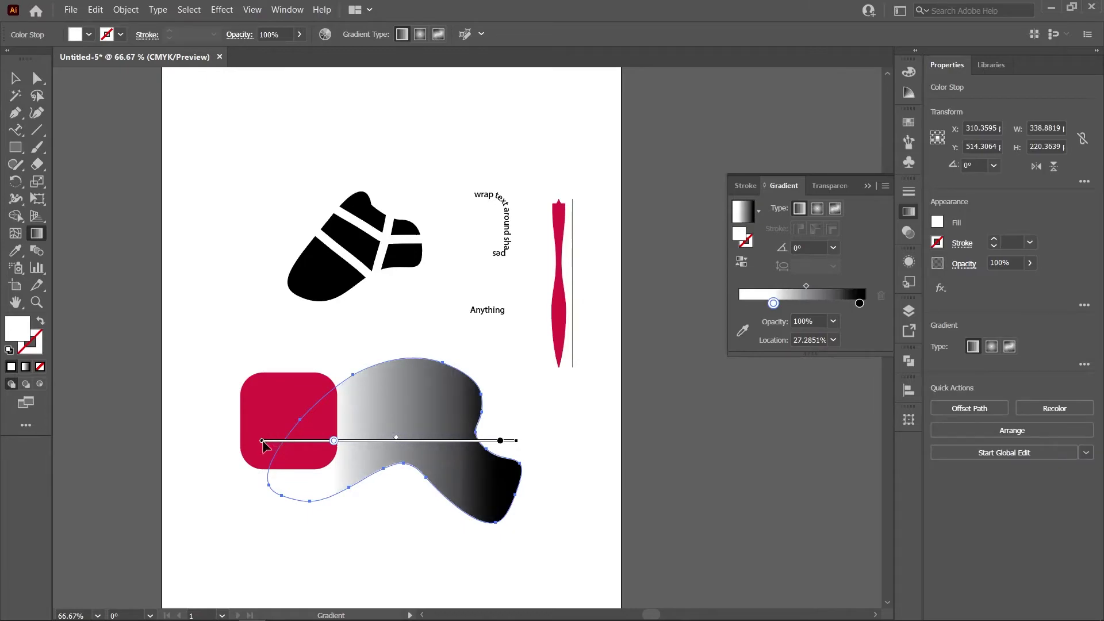
mouse_move(263, 444)
mouse_down()
mouse_move(246, 449)
mouse_move(287, 406)
mouse_move(250, 410)
mouse_up()
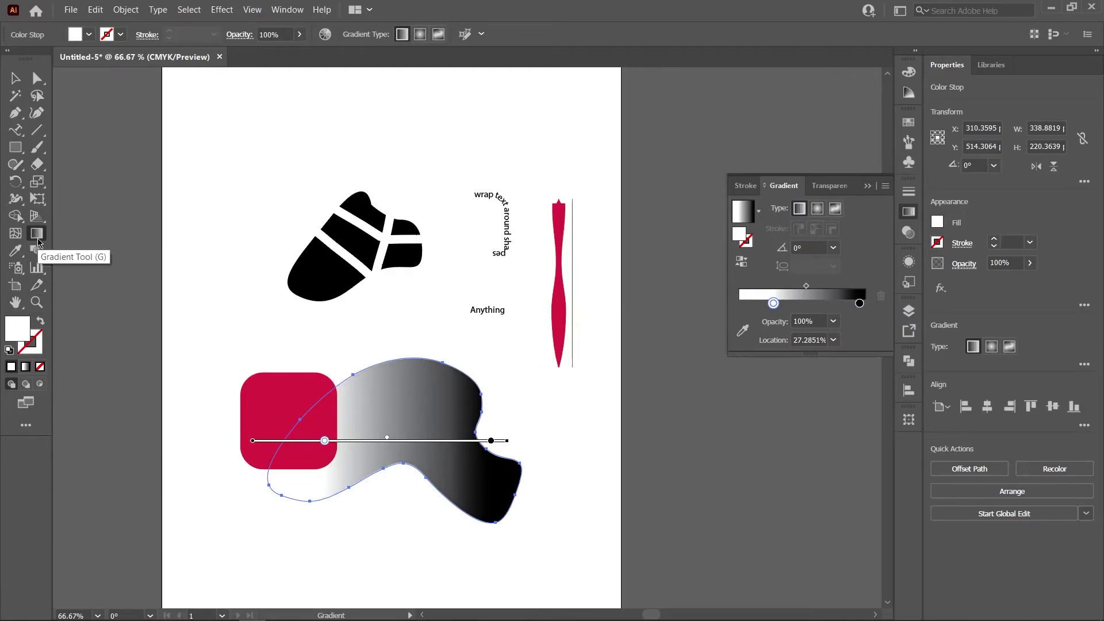
Redraw the curved shape's gradient at several angles, finishing diagonally at about 153° with black at the upper left, and deselect the shape.
mouse_move(415, 524)
mouse_down()
mouse_move(402, 438)
mouse_move(335, 346)
mouse_up()
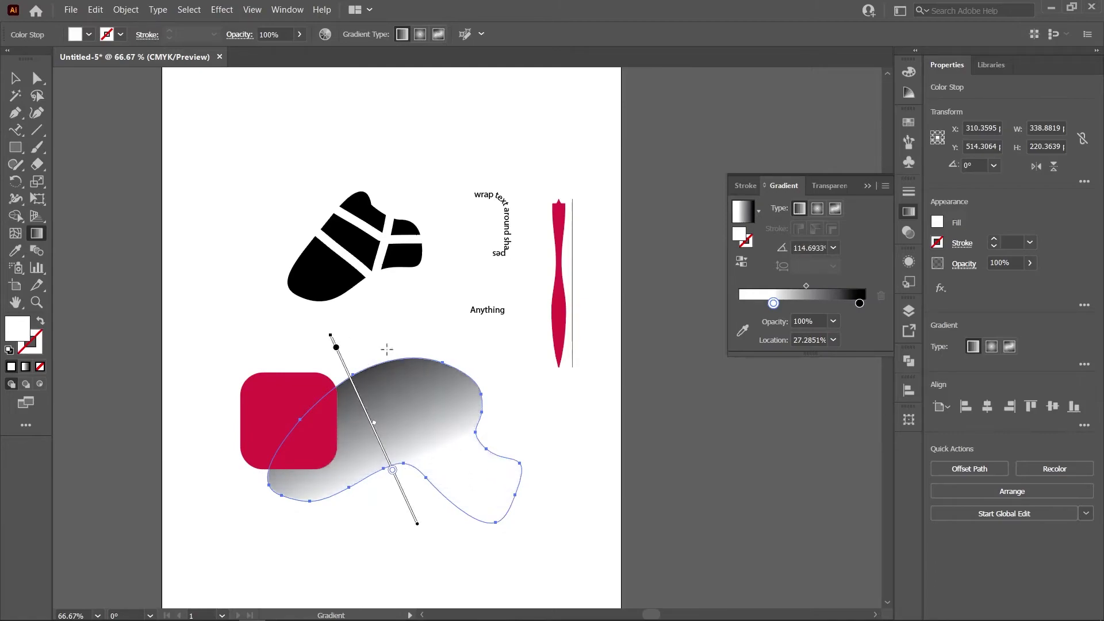
drag(460, 343, 352, 525)
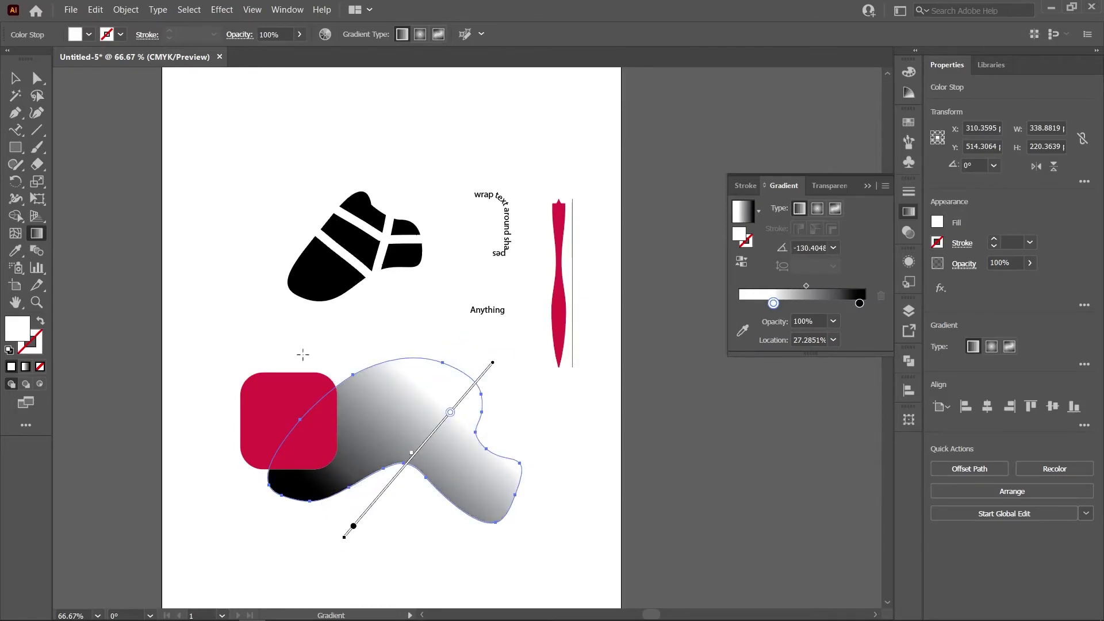
drag(297, 351, 479, 435)
mouse_move(565, 474)
mouse_down()
mouse_move(379, 420)
mouse_move(351, 368)
mouse_up()
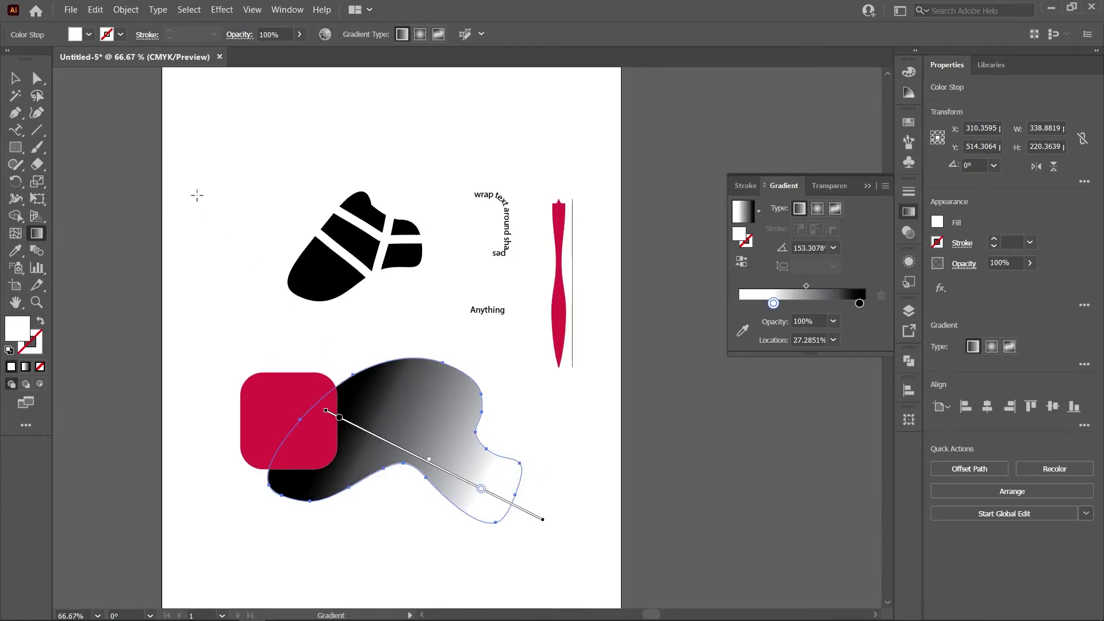
click(15, 79)
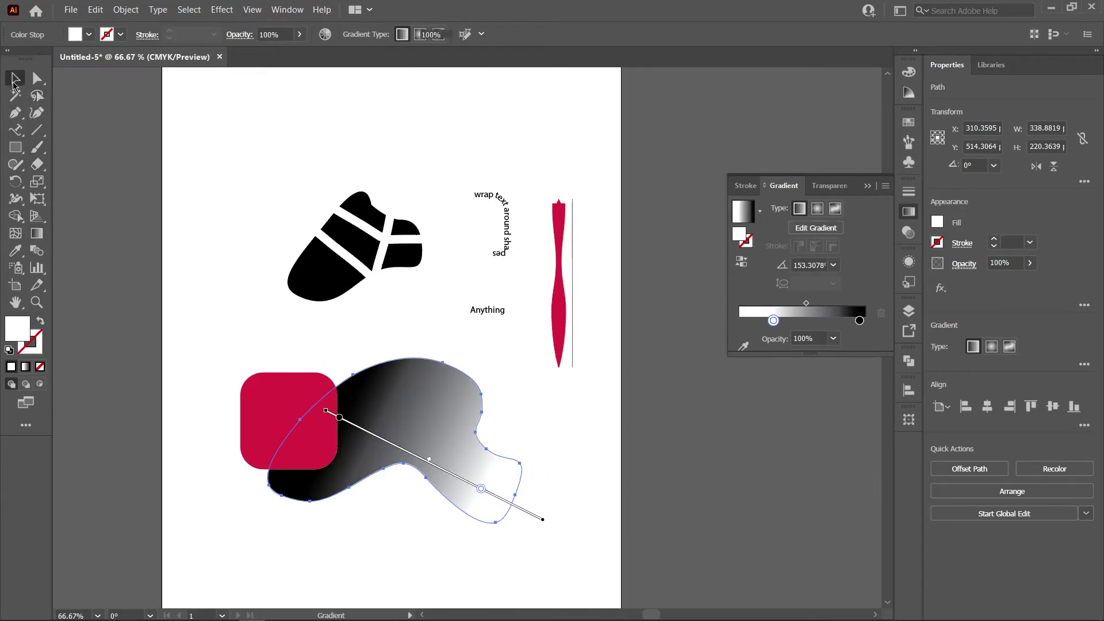
click(596, 438)
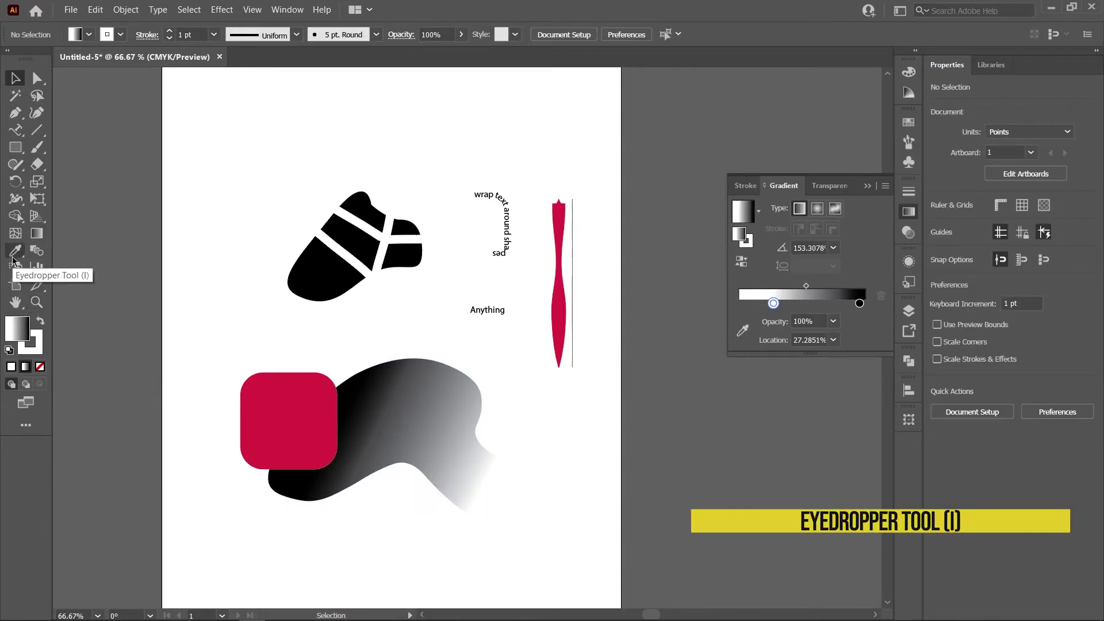
Recolor the lower-left piece of the striped shape with the crimson sampled from the rounded square using the Eyedropper tool.
click(323, 270)
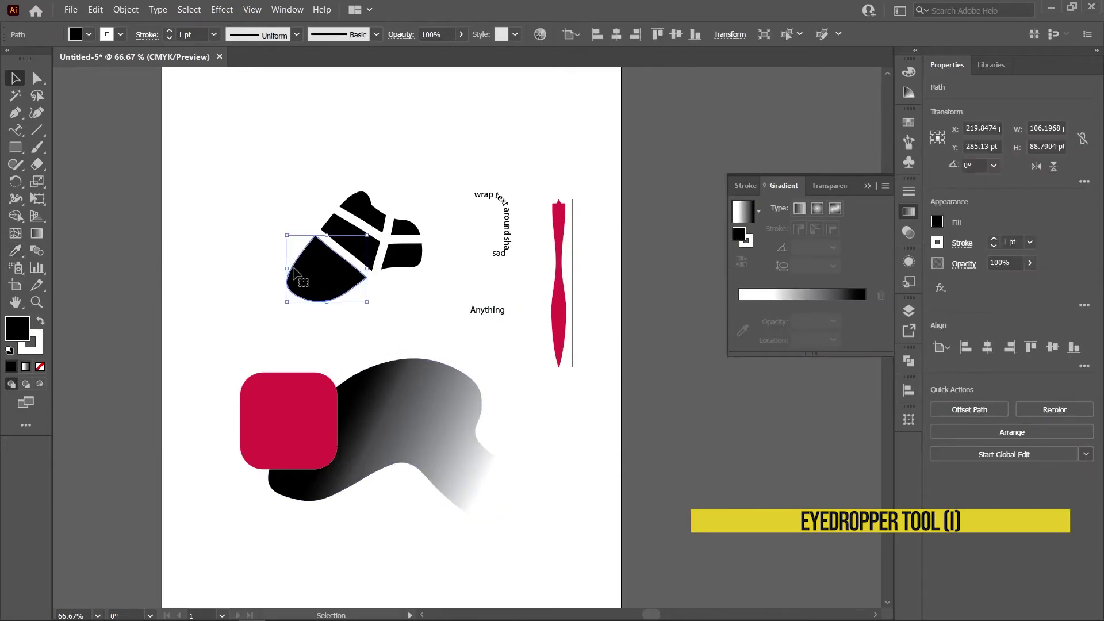
click(281, 407)
click(299, 336)
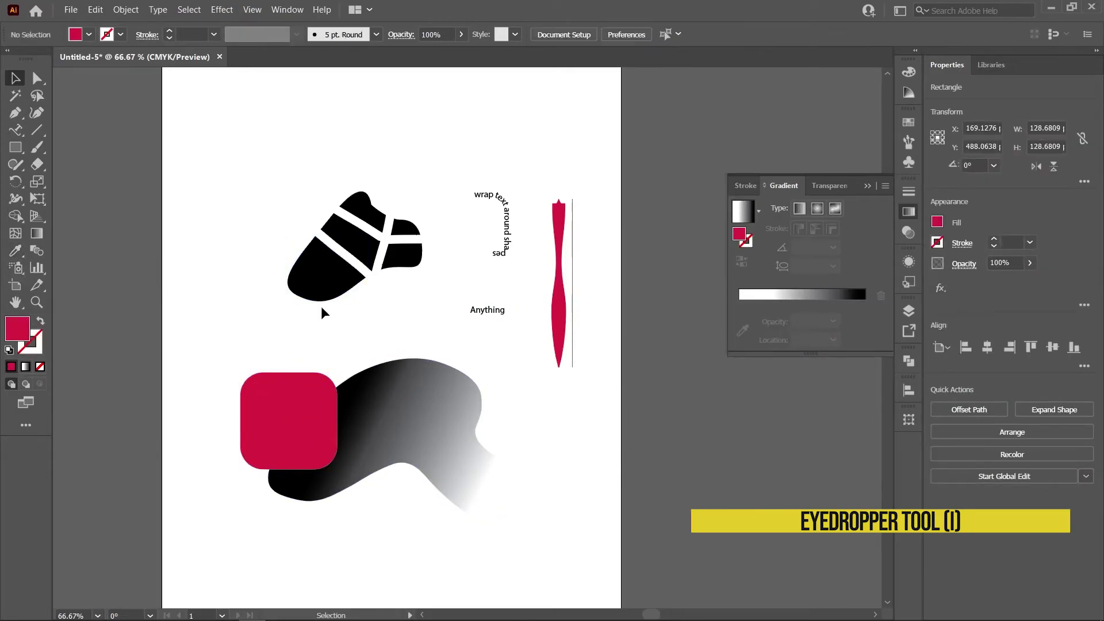
click(322, 292)
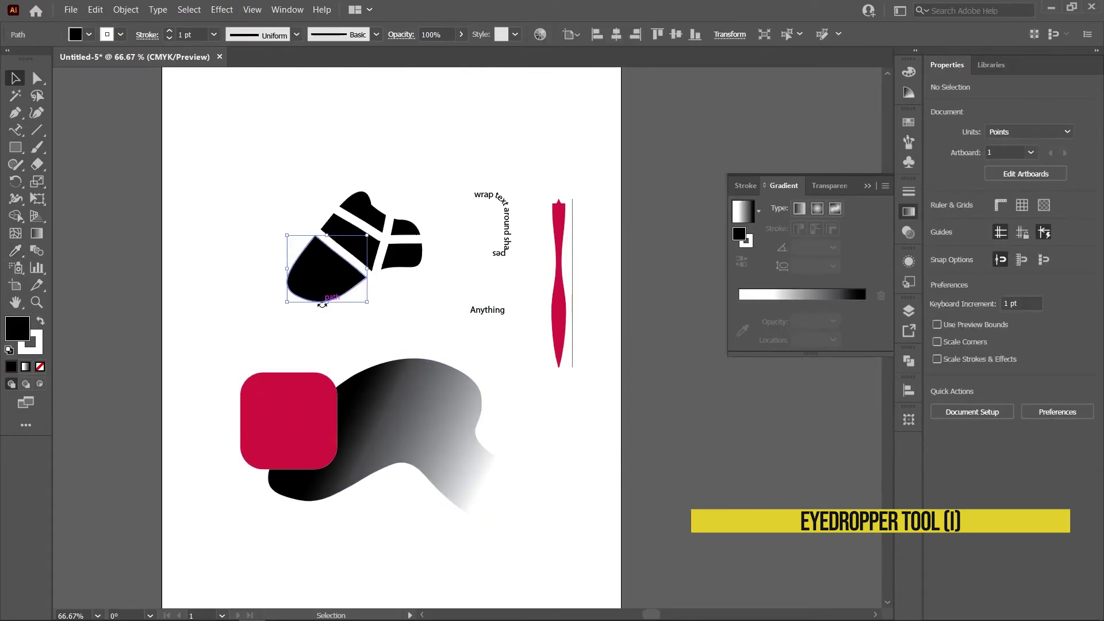
click(17, 253)
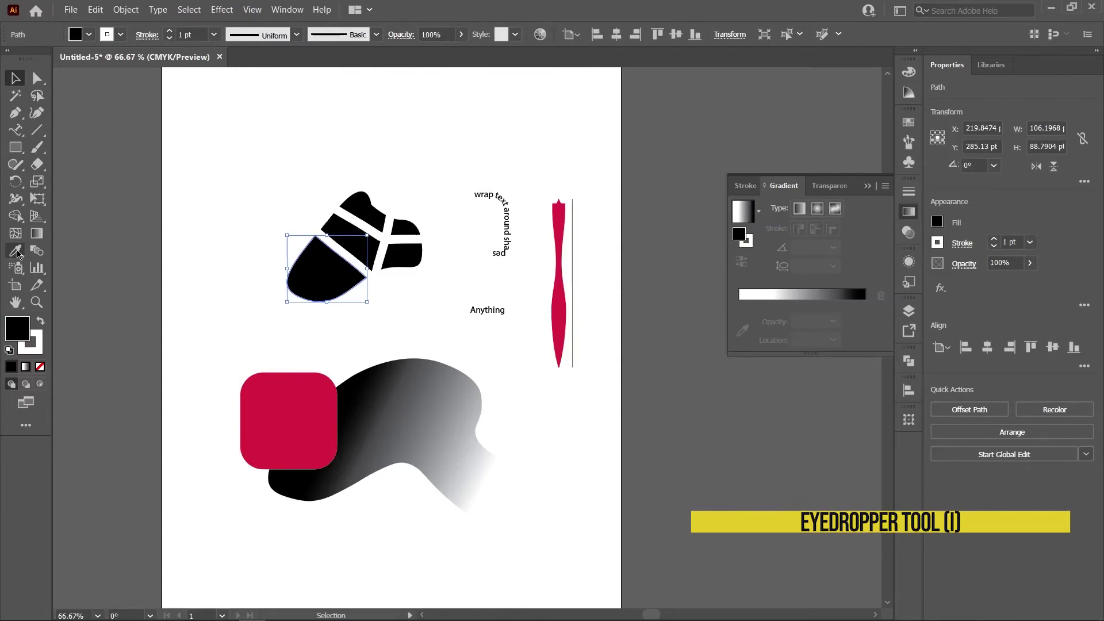
click(276, 382)
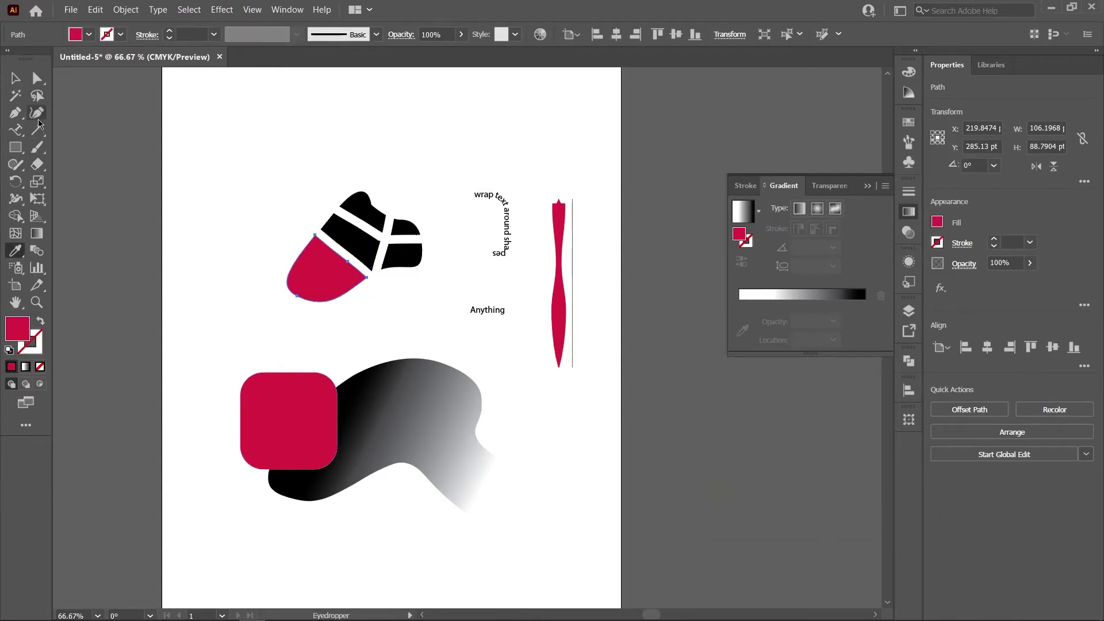
click(15, 78)
click(246, 195)
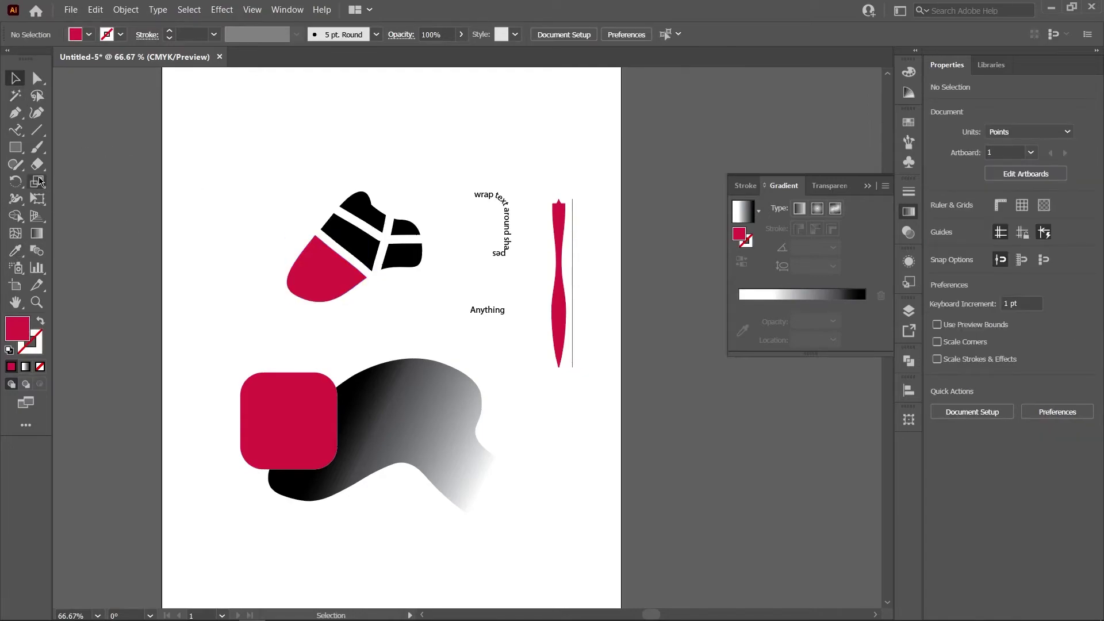
Add a "Lorem ipsum" placeholder point text above the striped shape.
drag(15, 130, 44, 133)
click(241, 139)
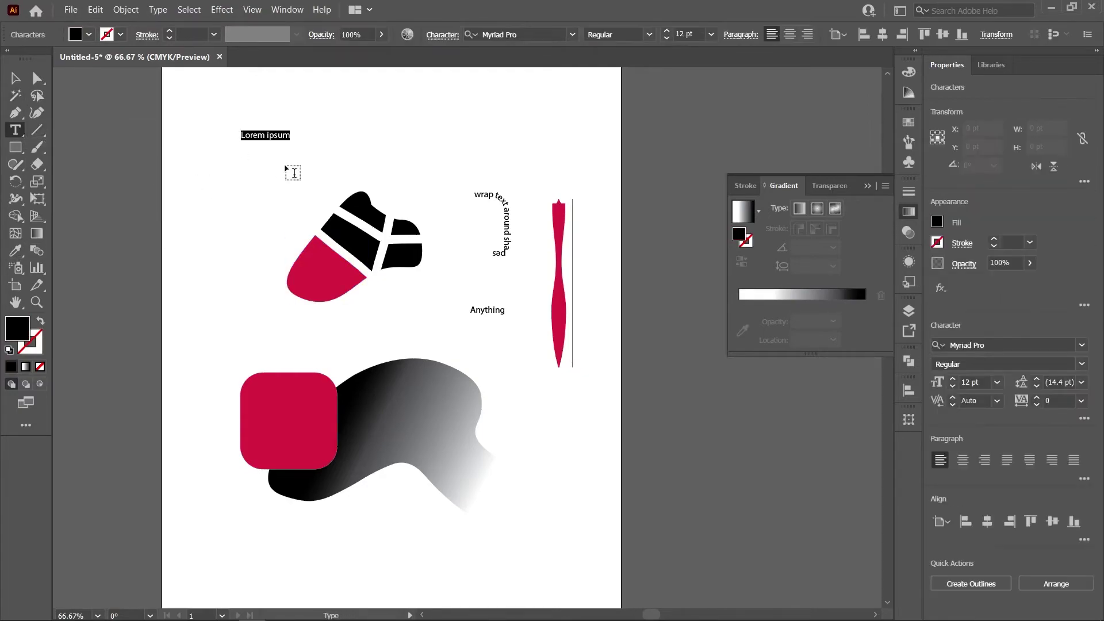
click(15, 78)
Change the font of the "Anything" text to MV Boli and deselect it.
click(492, 316)
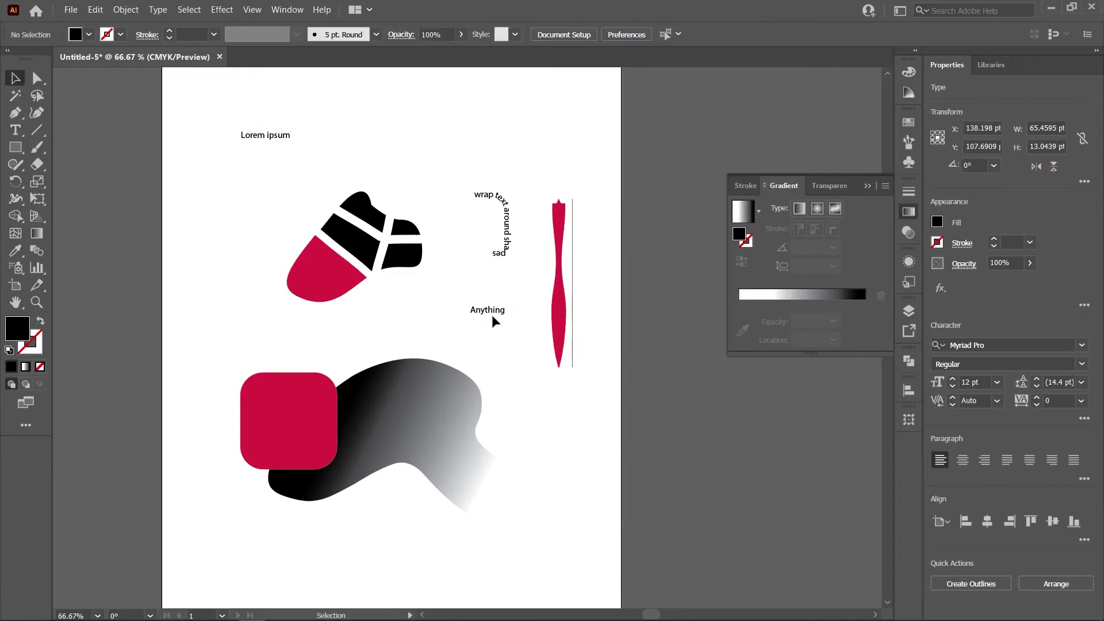
click(490, 311)
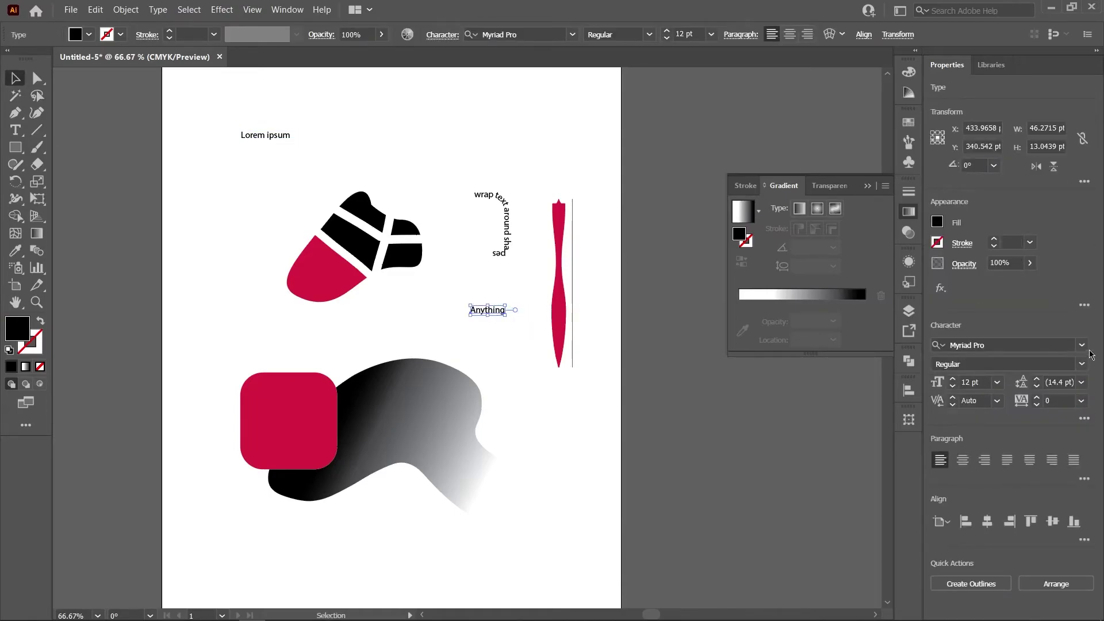
click(1084, 345)
click(828, 431)
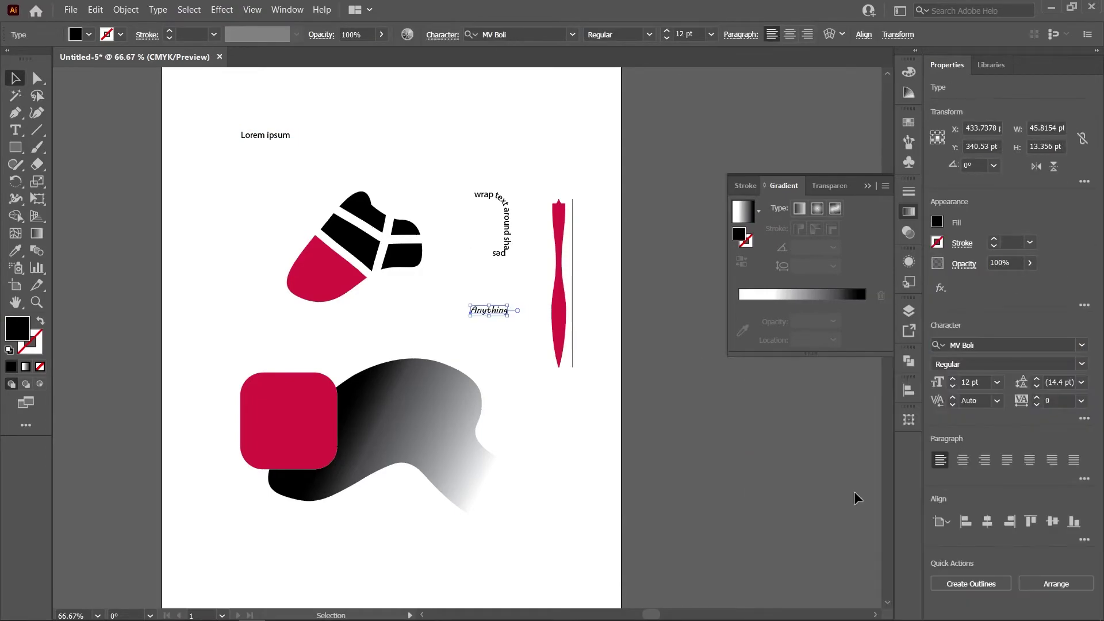
click(503, 360)
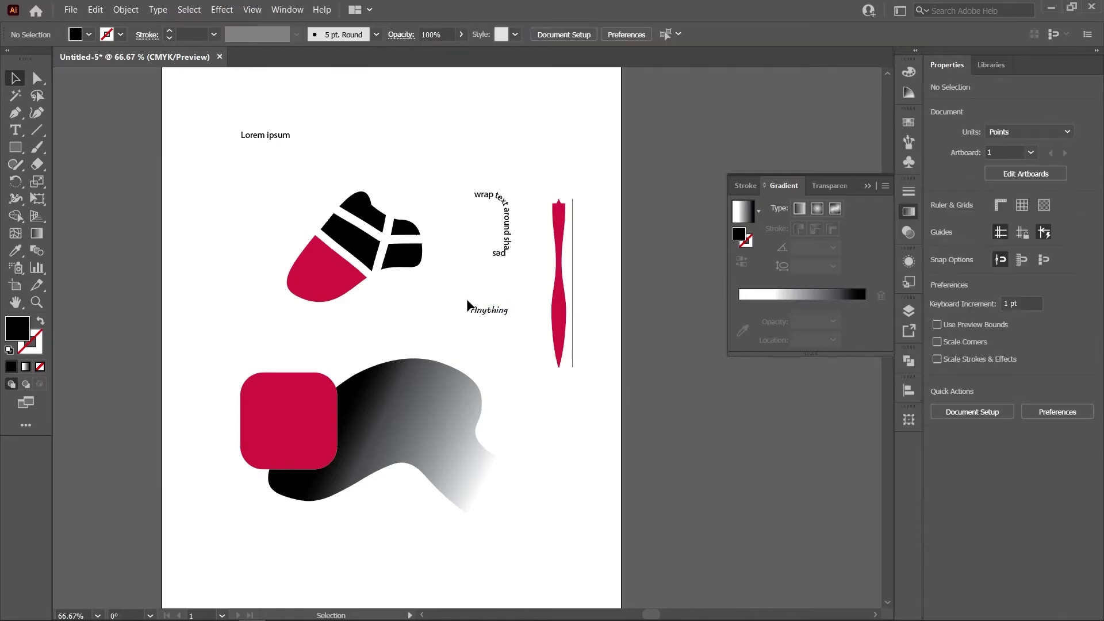
Apply the character style of the "Anything" text to the "Lorem ipsum" text with the Eyedropper tool and deselect it.
click(278, 137)
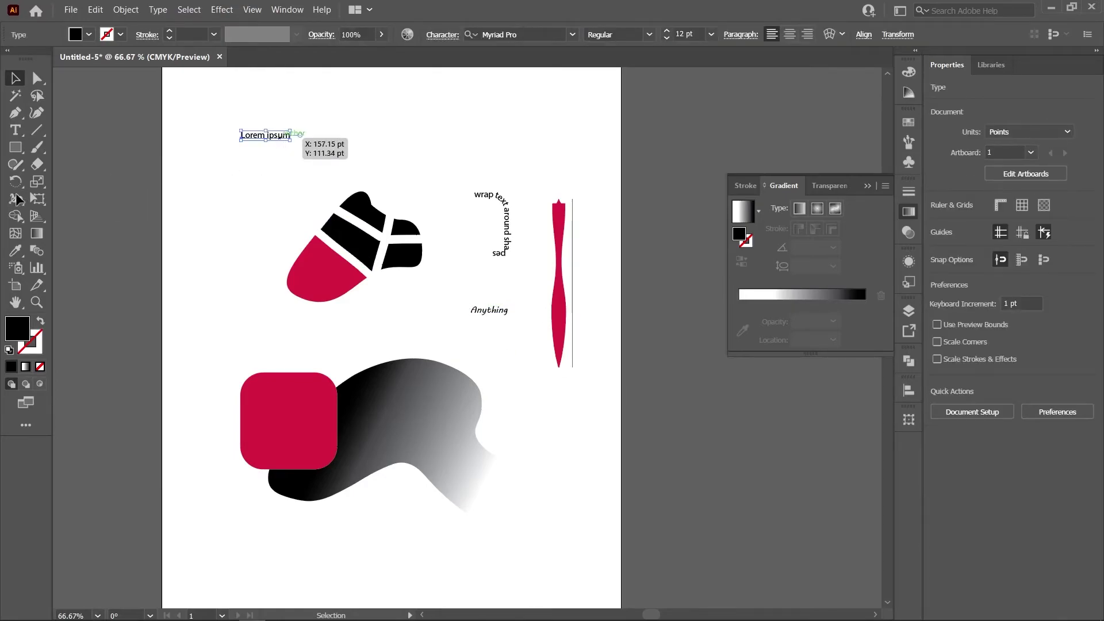
click(16, 253)
click(482, 310)
key(v)
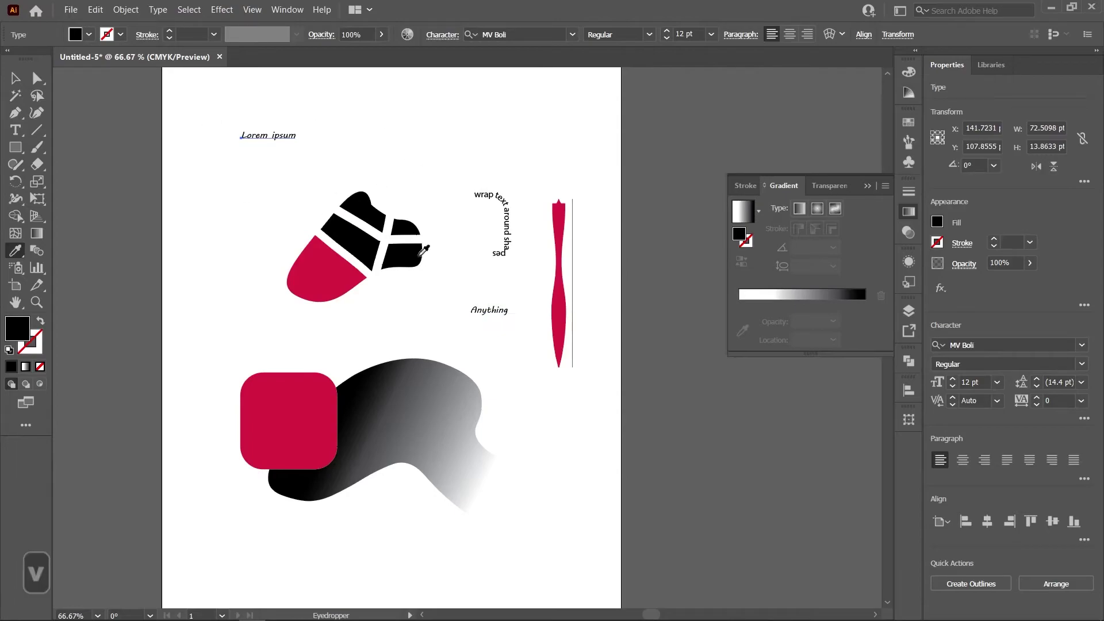
click(288, 197)
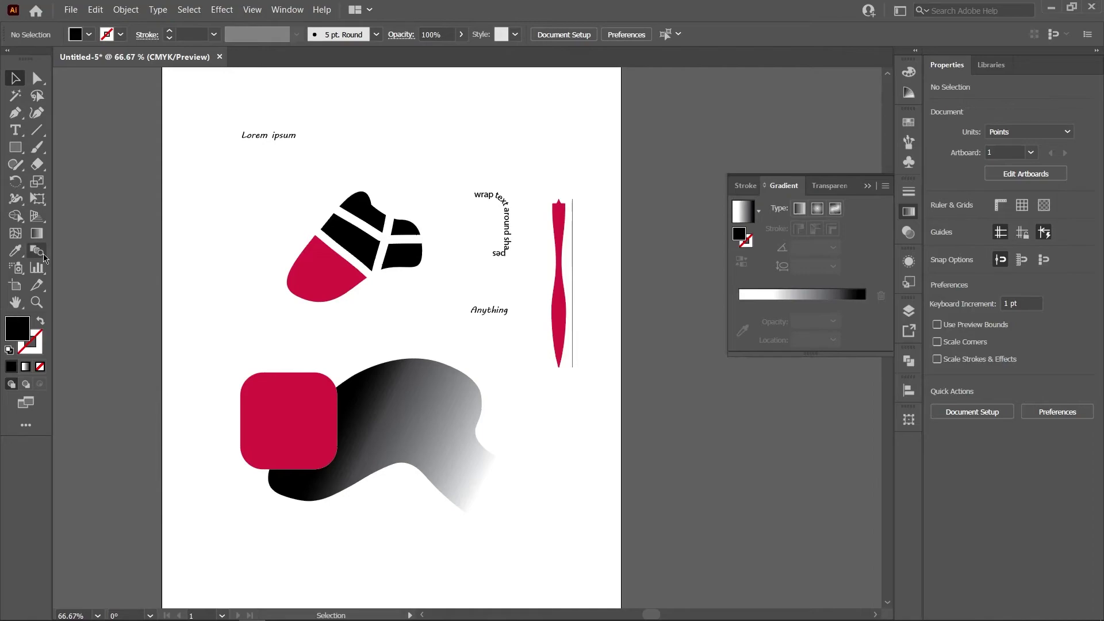
Draw a black square about 58 pt wide to the left of the striped shape and deselect it.
key(m)
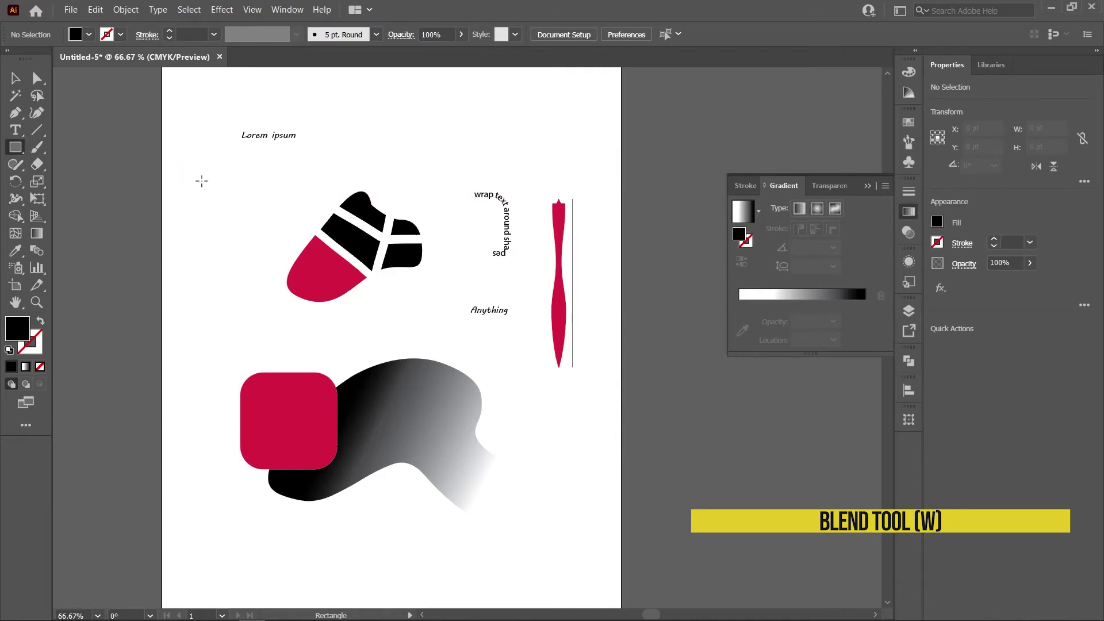
drag(201, 181, 246, 224)
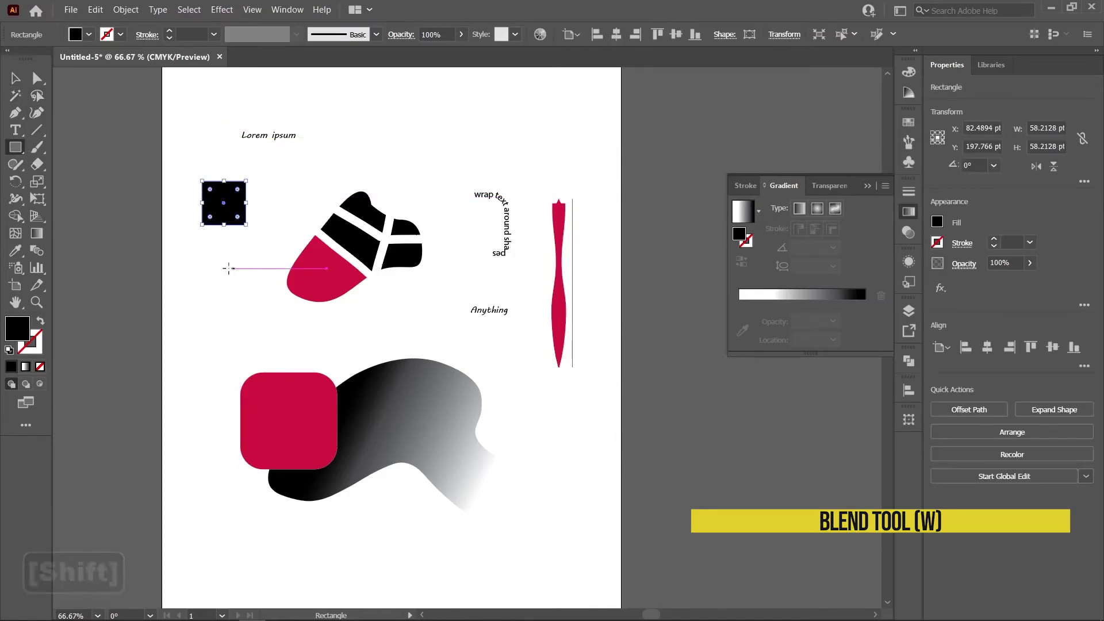
key(v)
click(192, 205)
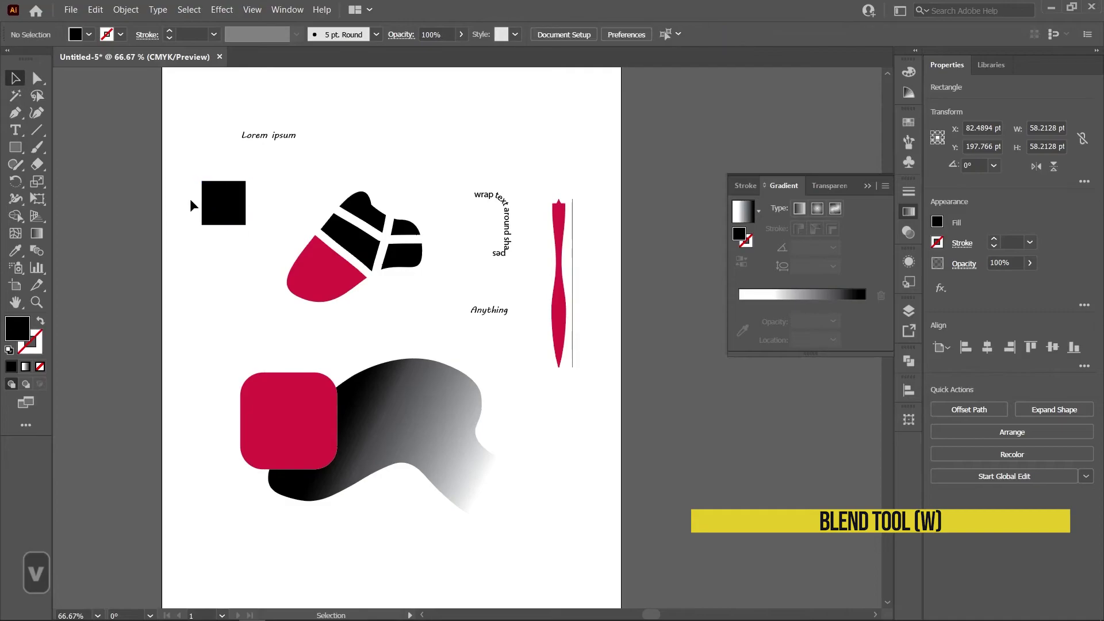
Move the small square slightly up and left, and draw a larger square about 93 pt wide overlapping its lower-right corner.
drag(230, 207, 281, 244)
click(266, 192)
click(15, 147)
key(v)
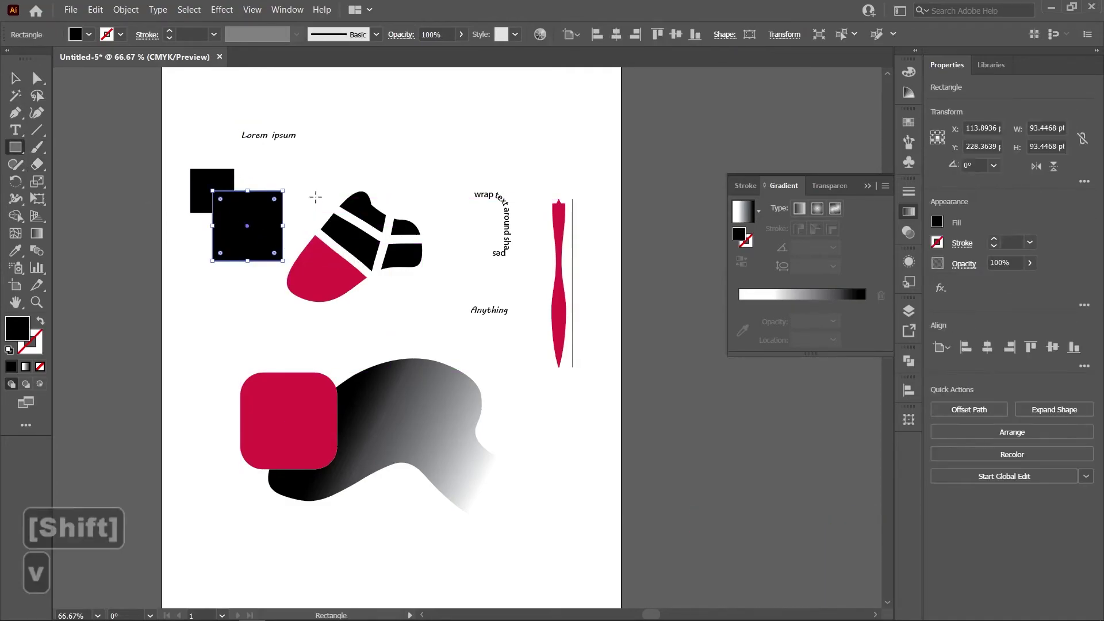
Set the fill of the small square to FF0049, leaving the larger square black, and deselect both.
double_click(17, 329)
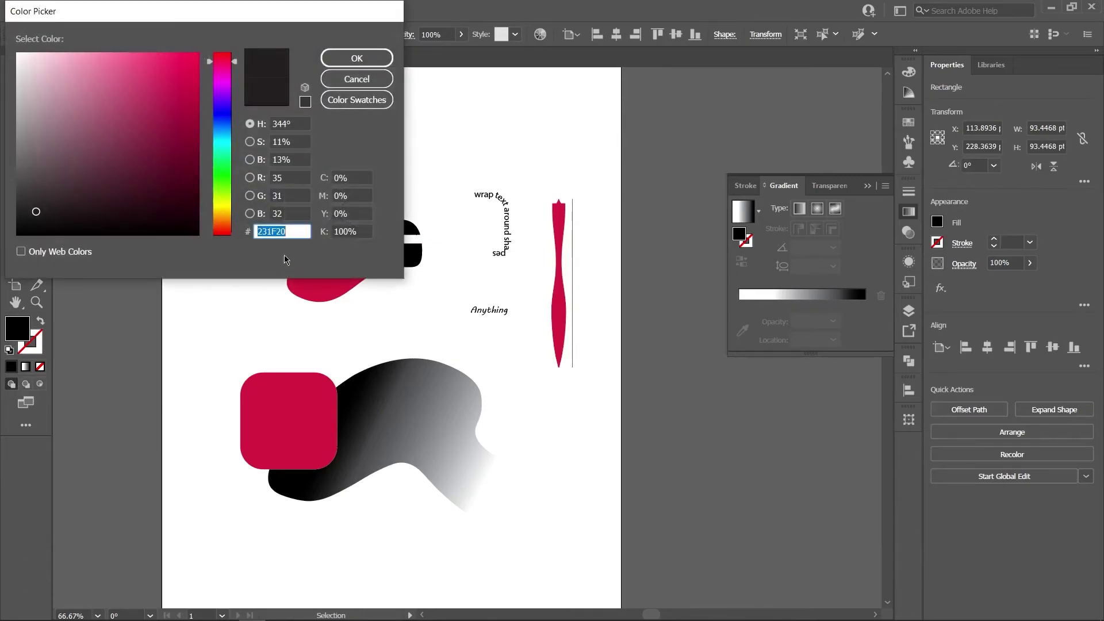
click(357, 79)
click(193, 173)
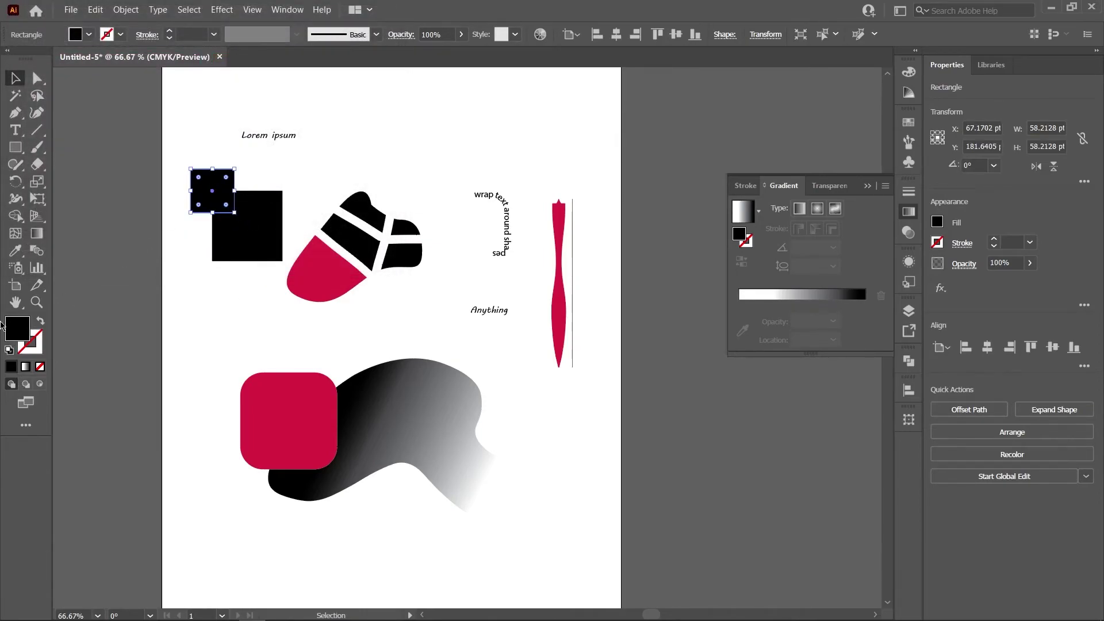
double_click(18, 329)
key(ctrl+v)
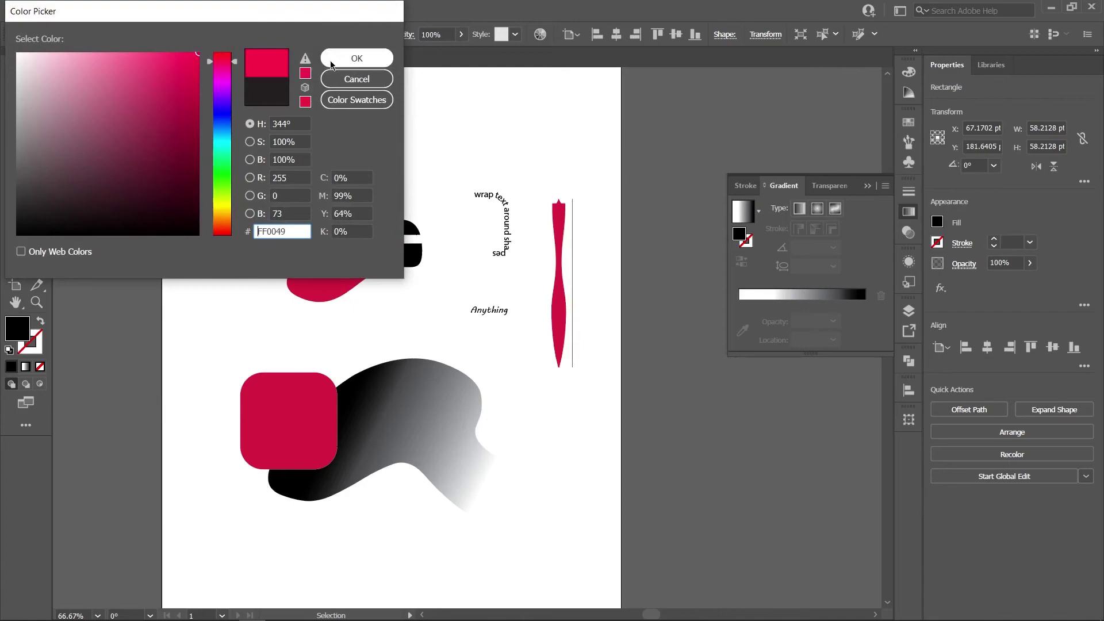
click(365, 54)
click(255, 227)
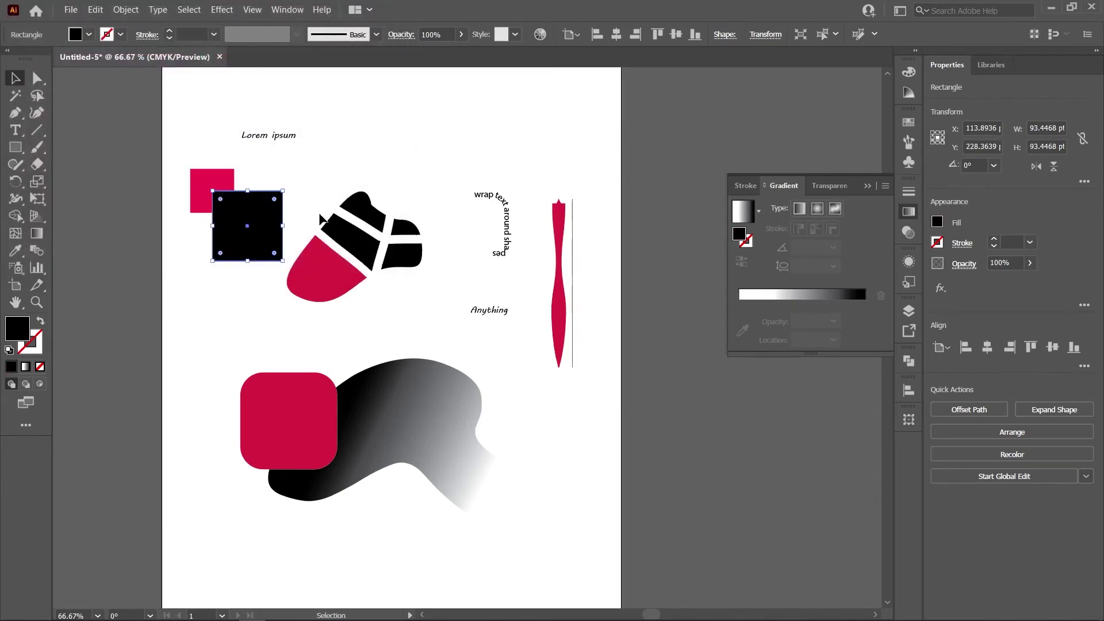
click(333, 173)
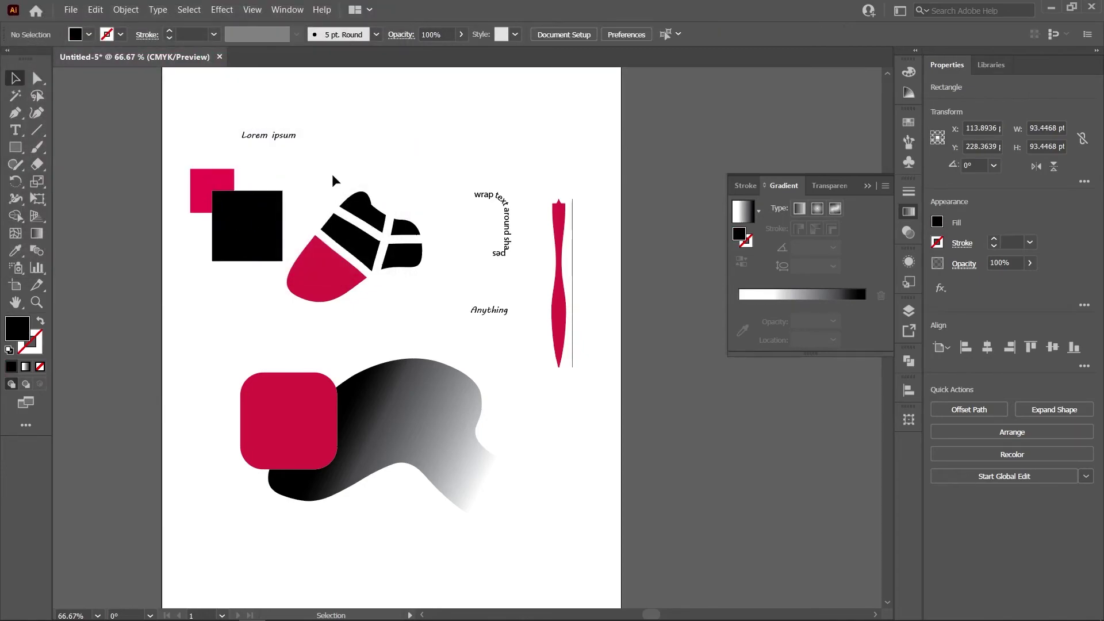
Set the blend spacing for the small crimson square and the larger black square to Smooth Color.
click(198, 199)
shift+click(253, 253)
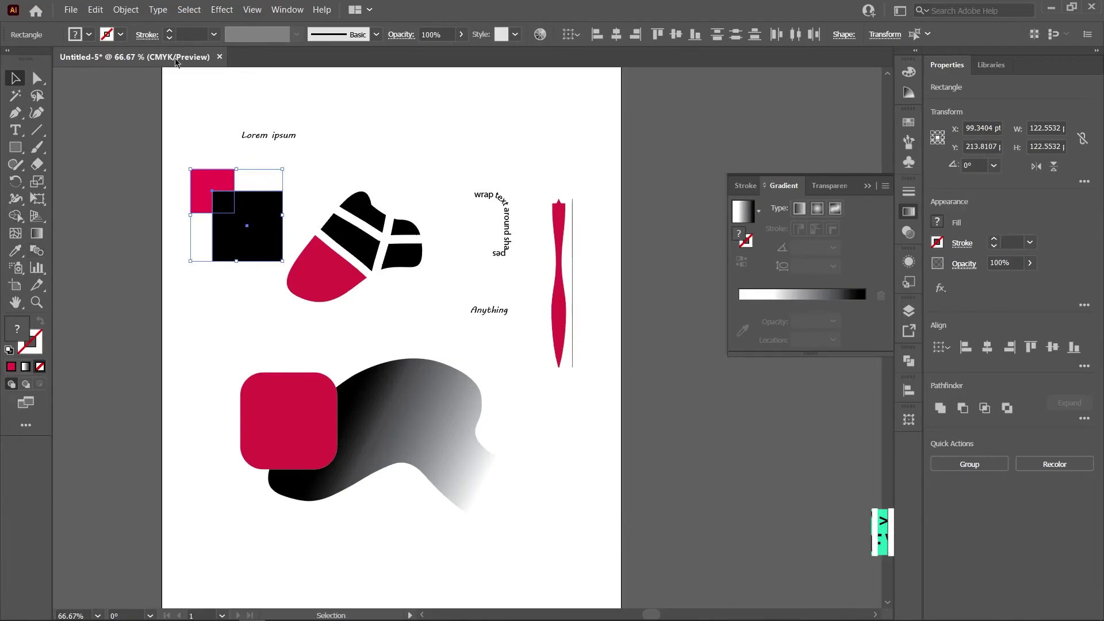
click(125, 10)
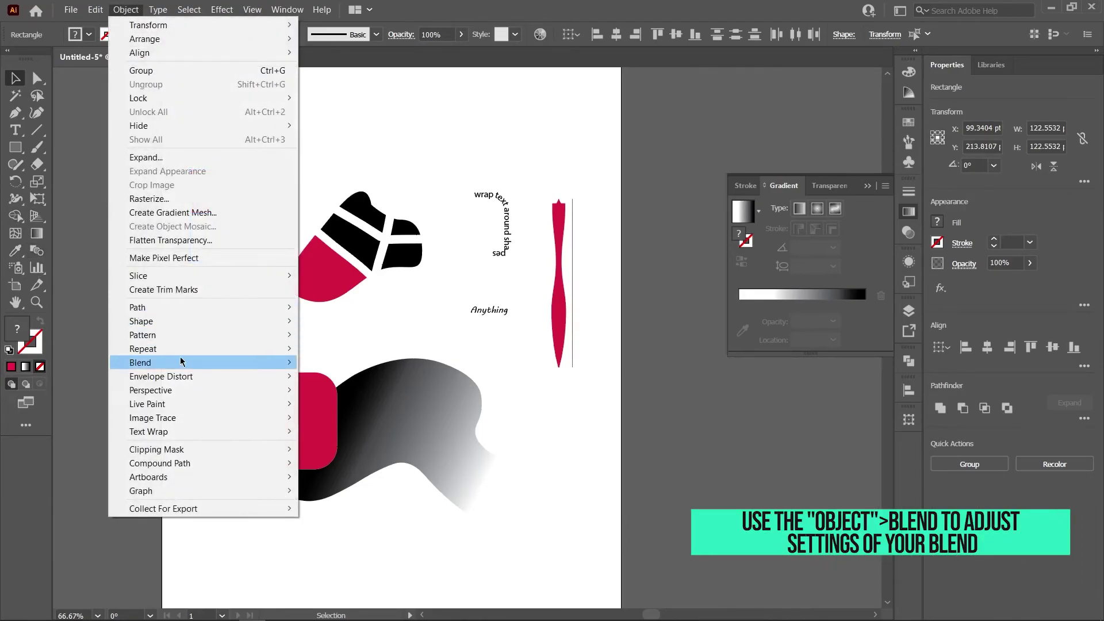
mouse_move(223, 364)
click(343, 396)
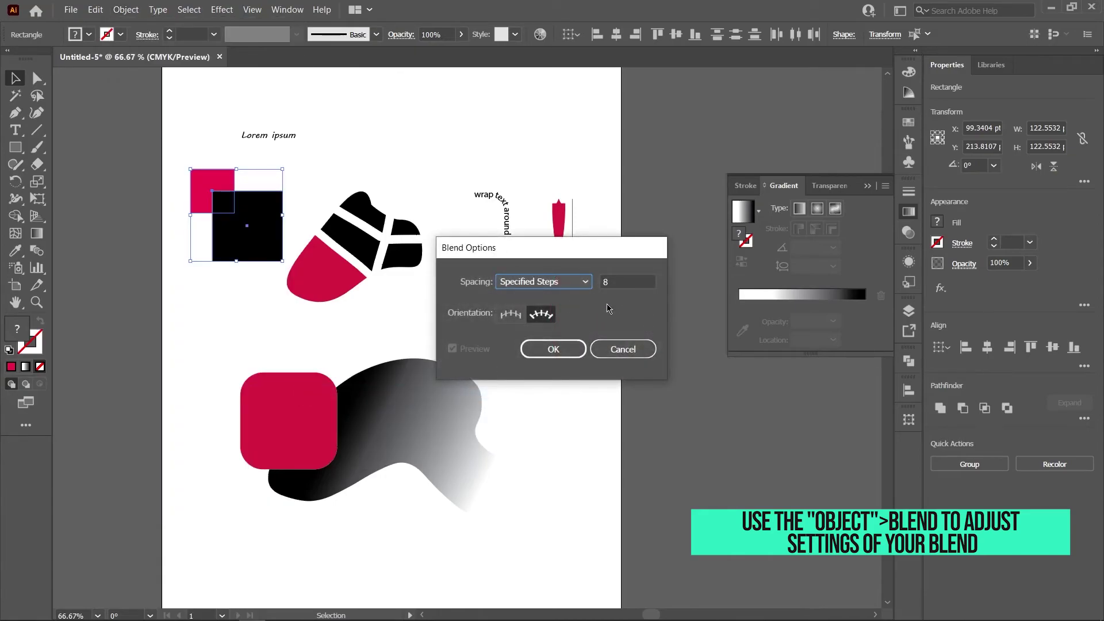
click(510, 314)
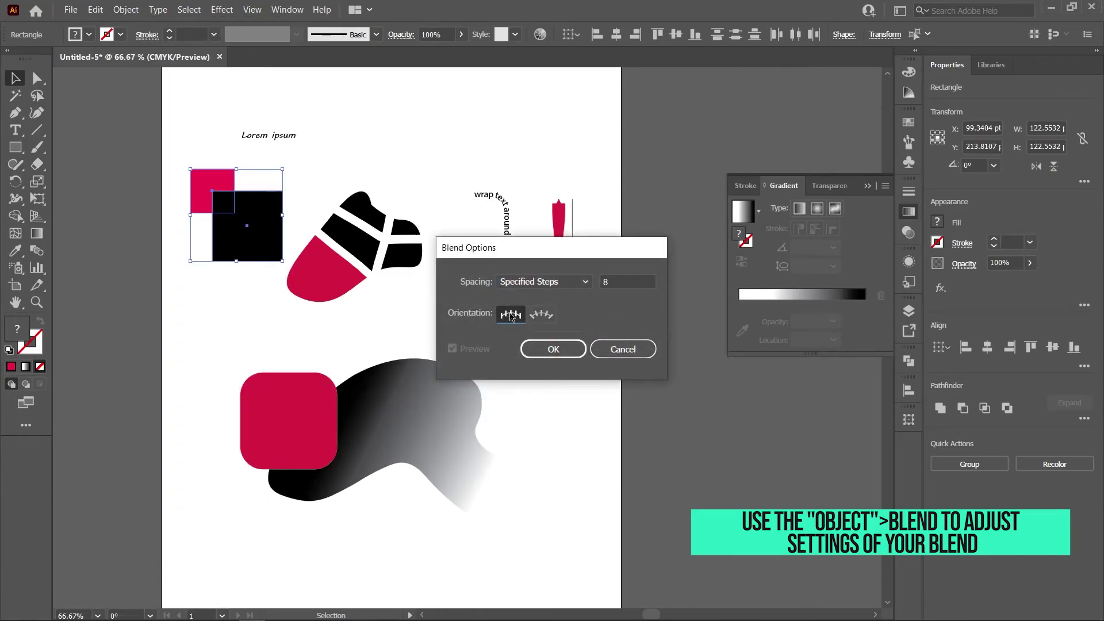
click(540, 315)
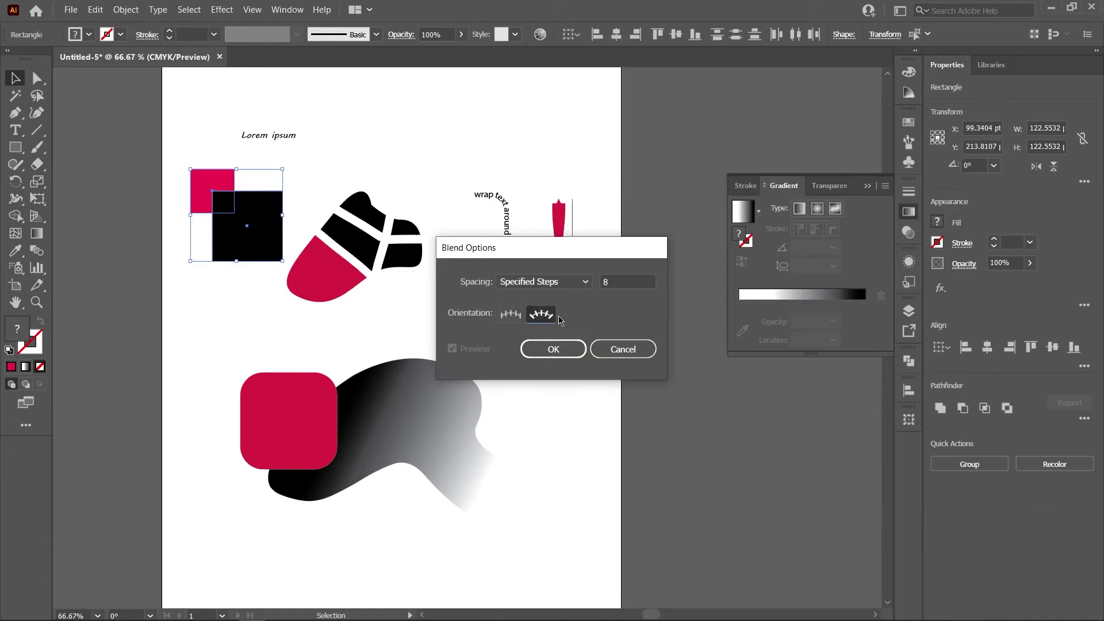
click(578, 283)
click(565, 297)
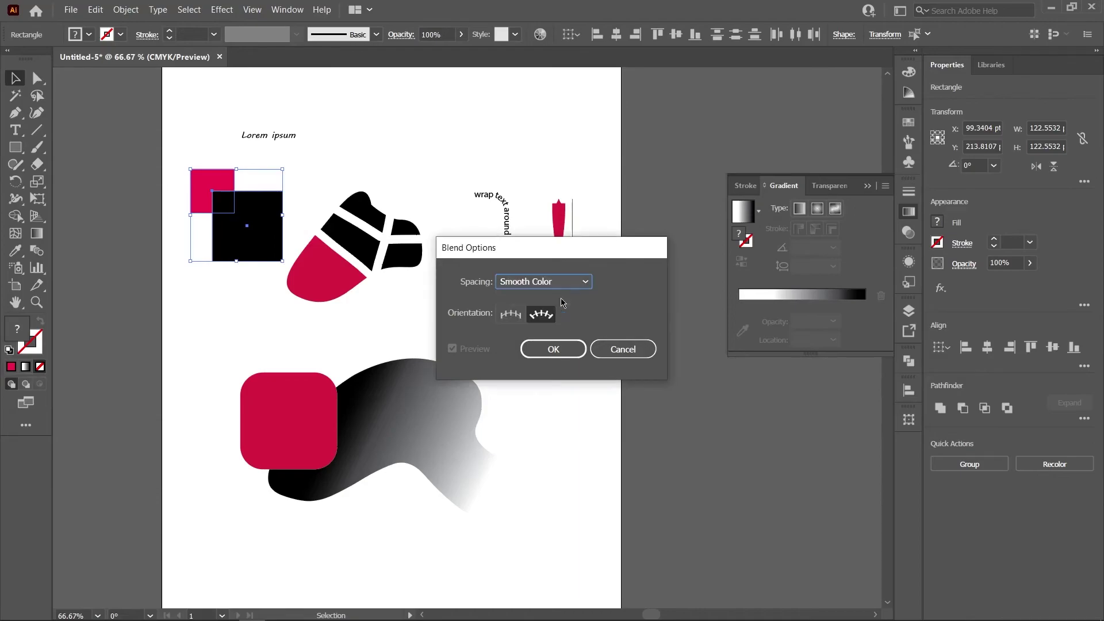
click(553, 349)
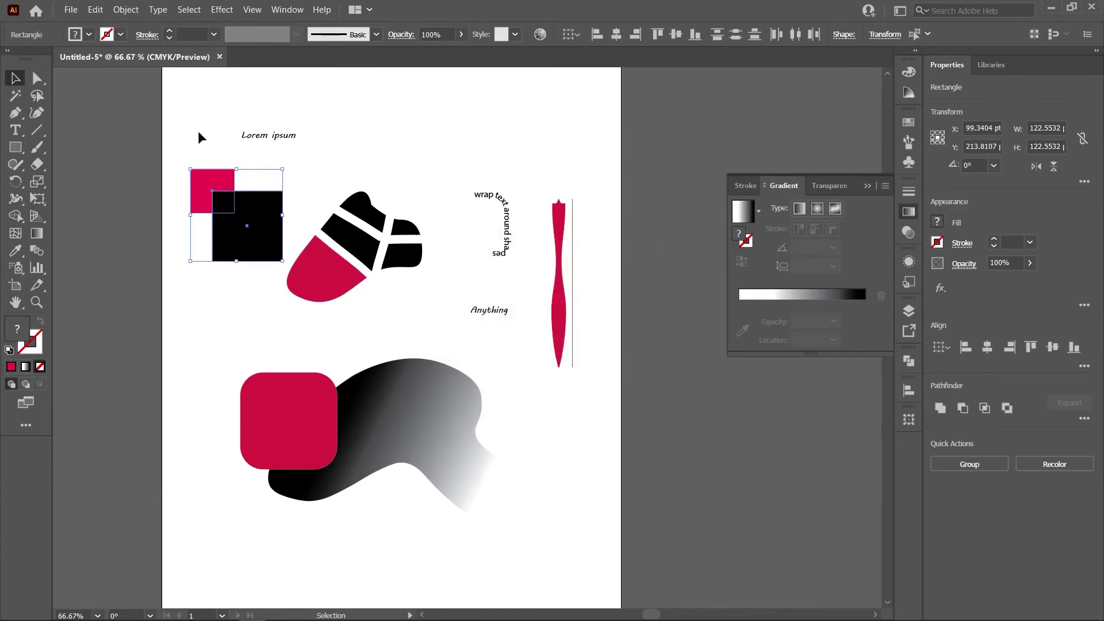
Try a smooth color blend between the two overlapping squares and undo it.
click(137, 8)
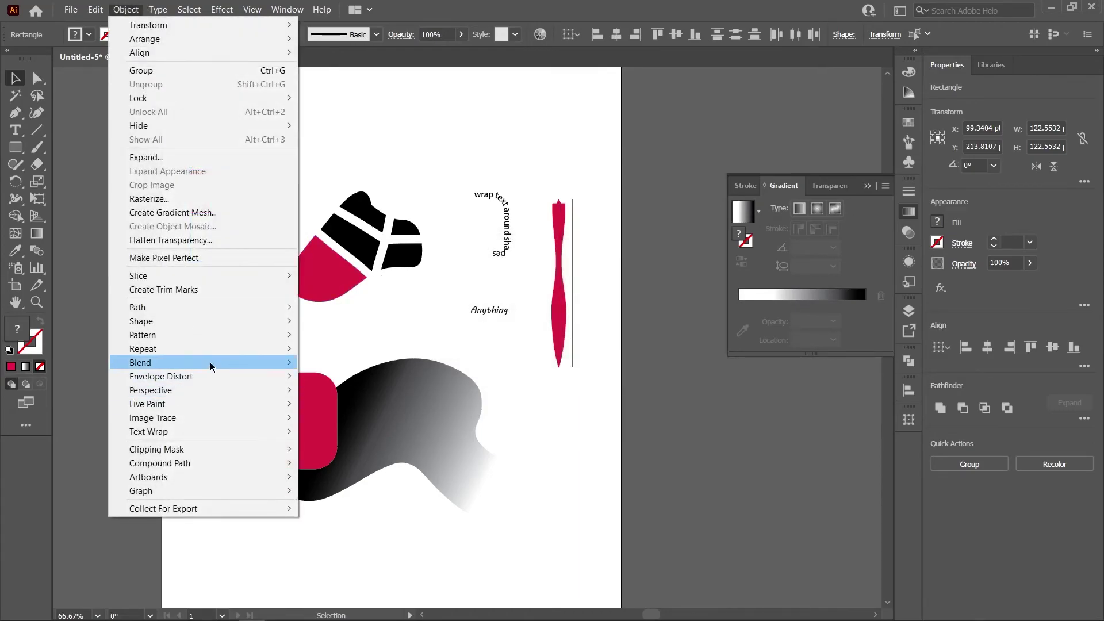
mouse_move(210, 362)
click(326, 362)
click(326, 165)
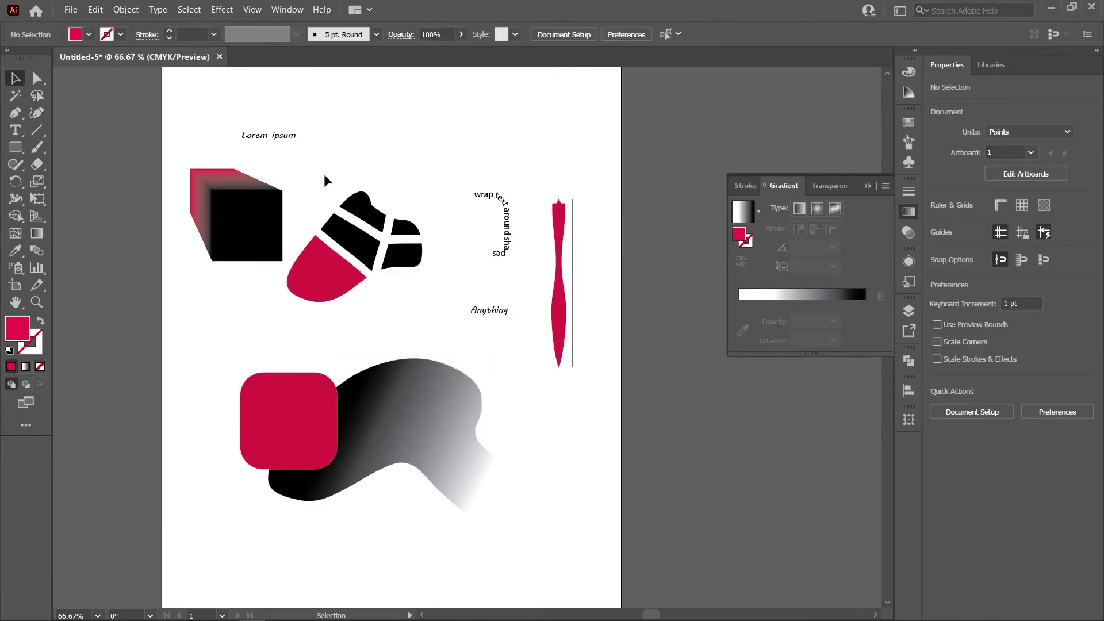
key(ctrl+z)
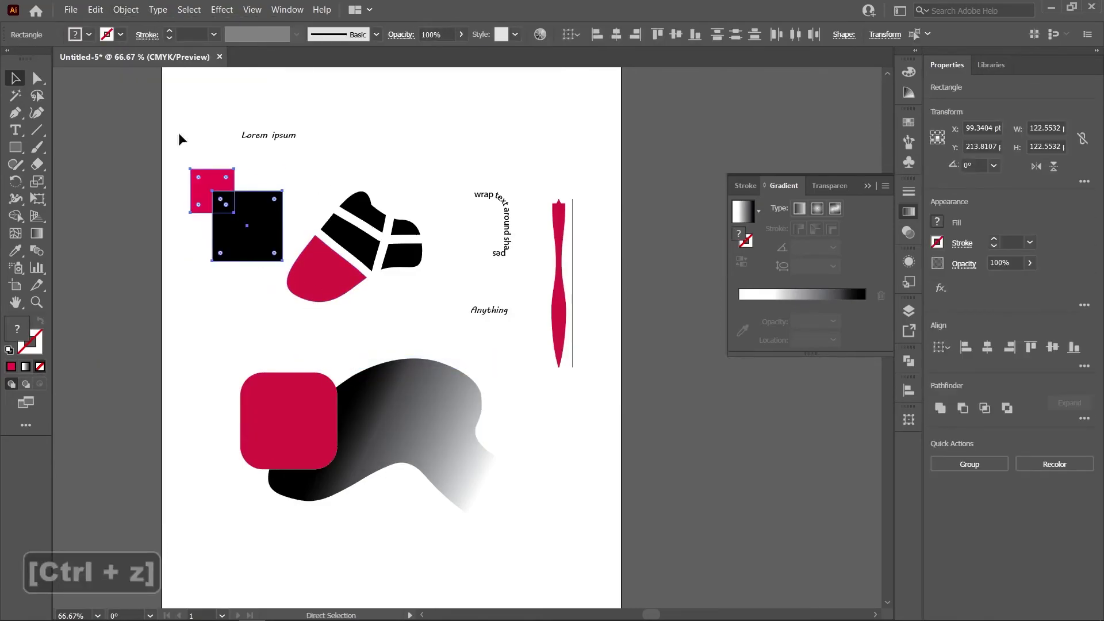
Set the blend spacing for the two overlapping squares to 3 specified steps.
drag(180, 138, 261, 184)
click(125, 10)
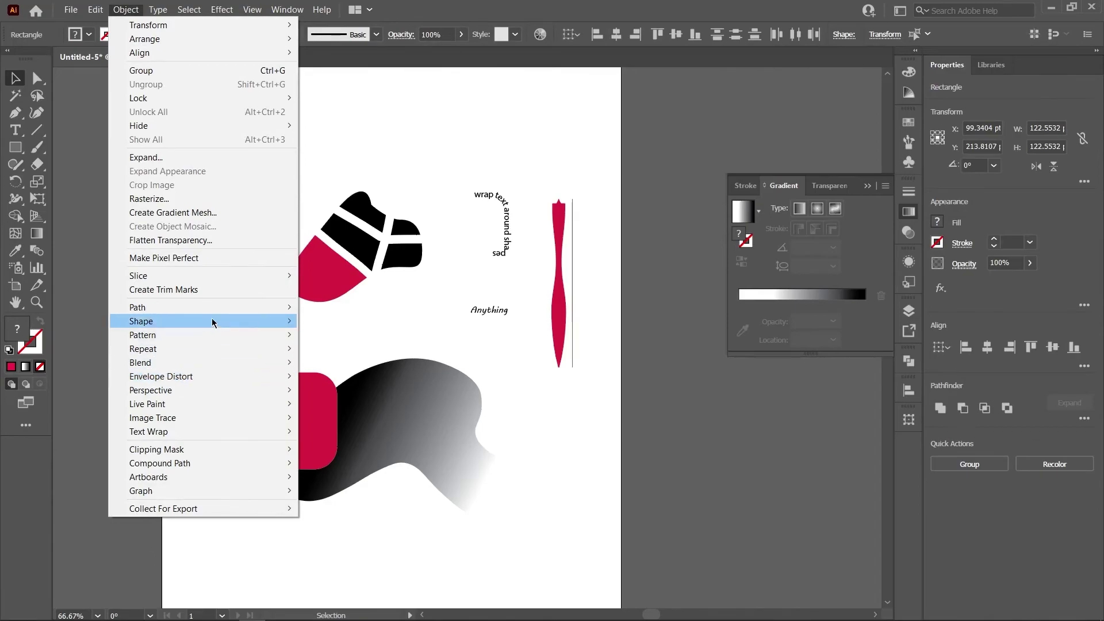
mouse_move(213, 364)
click(340, 394)
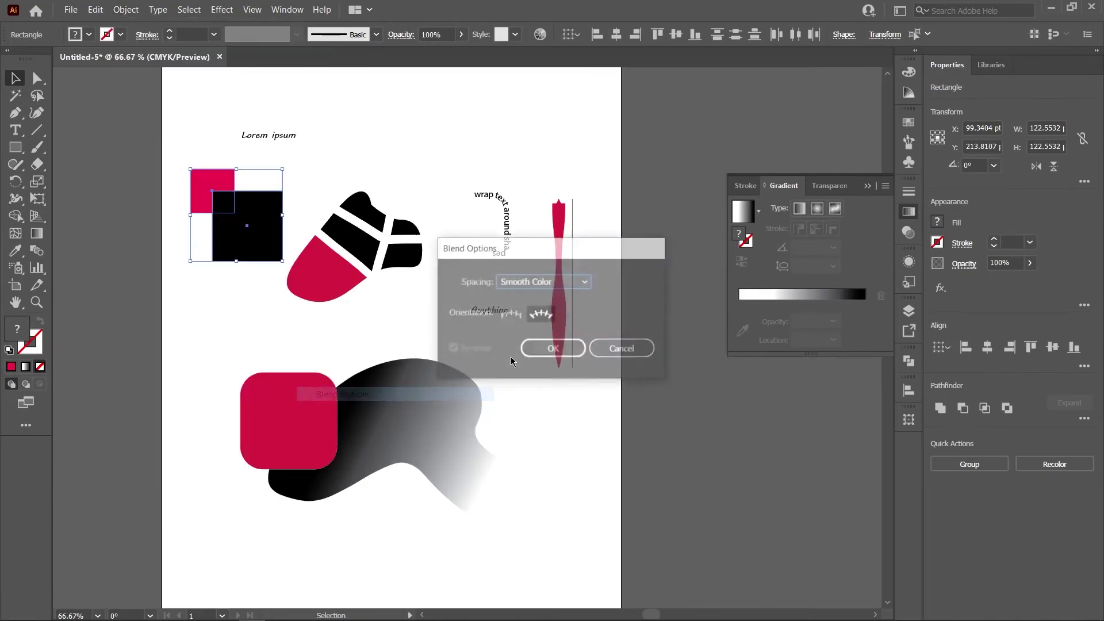
click(585, 281)
click(566, 314)
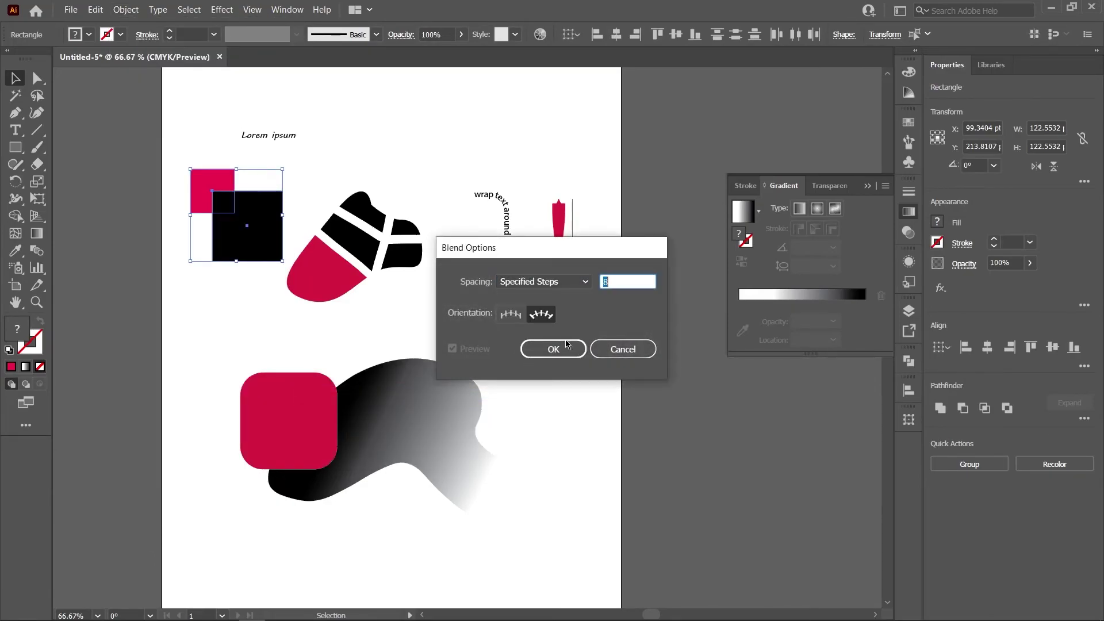
text(3)
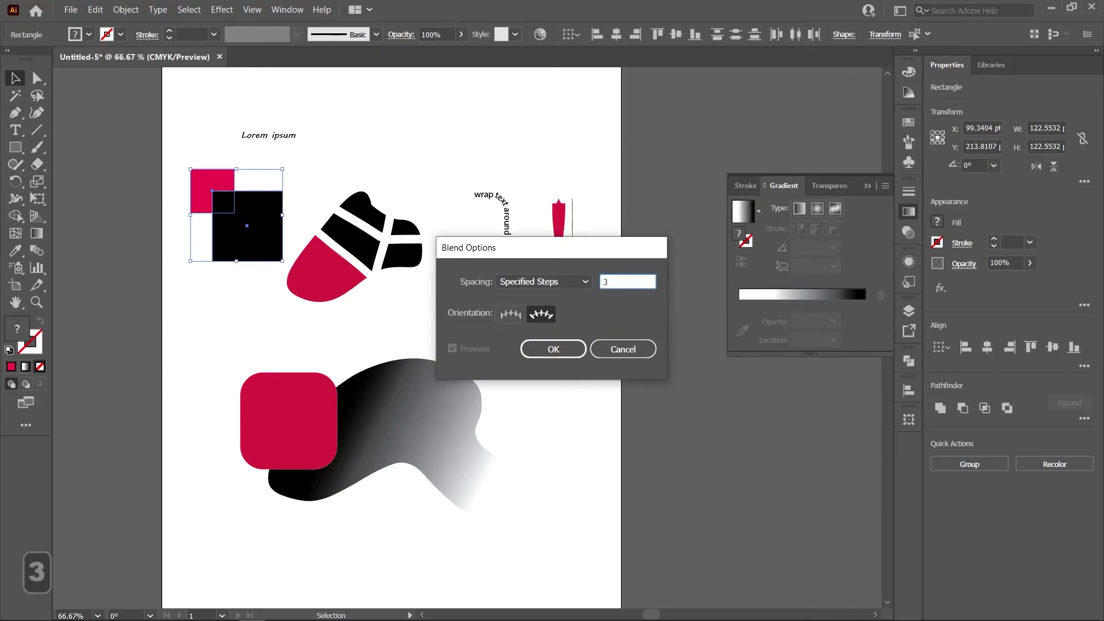
click(572, 350)
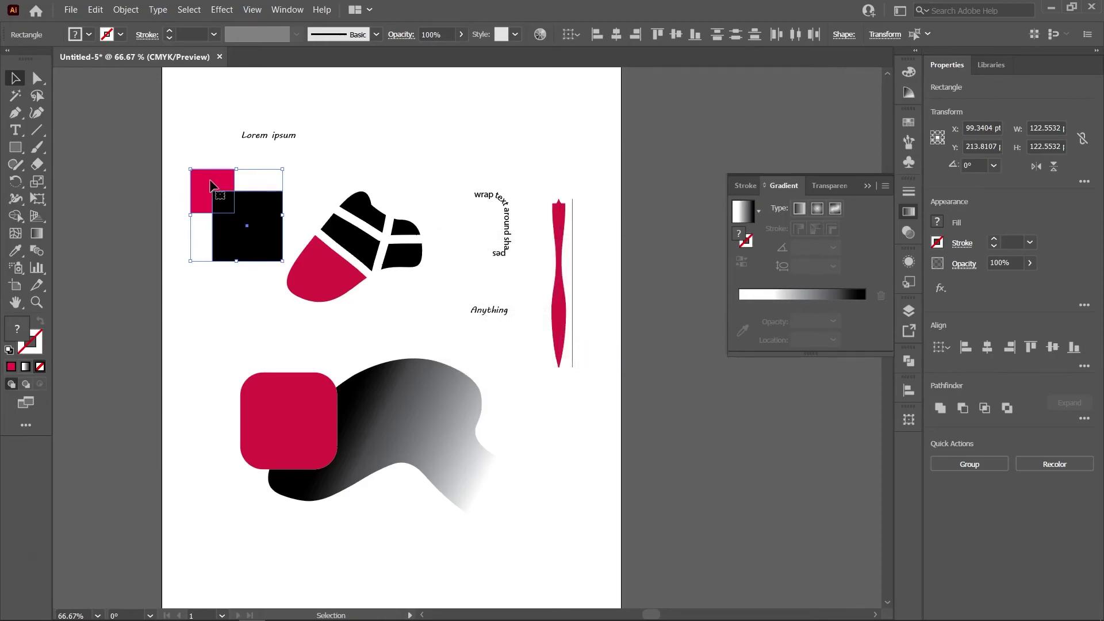
Make the blend between the small crimson square and the larger black square and deselect the result.
click(126, 9)
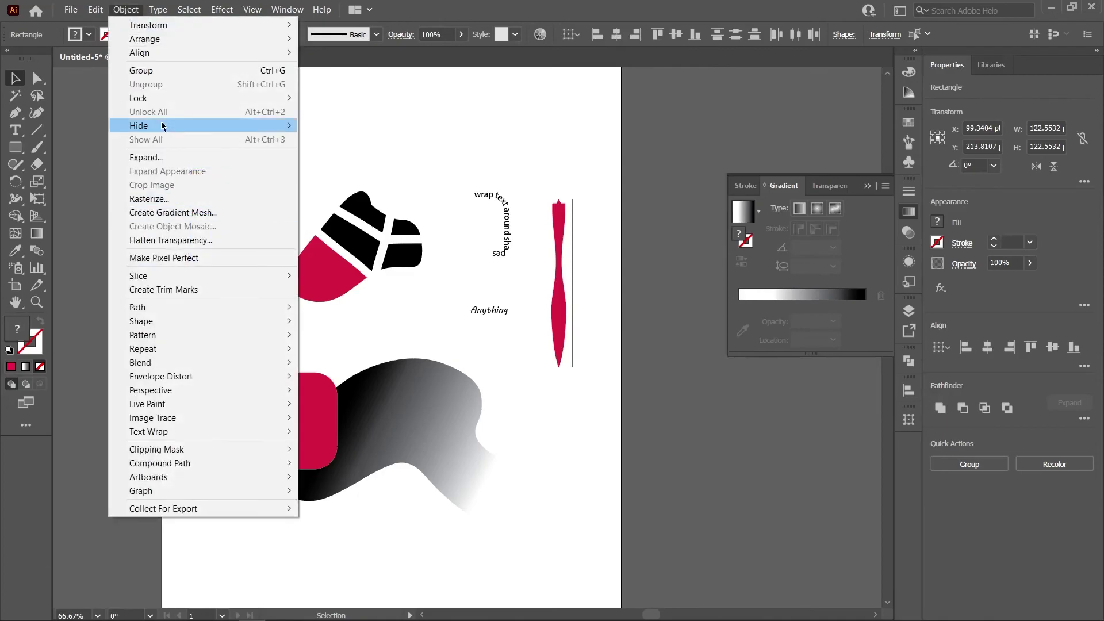
mouse_move(219, 363)
click(325, 362)
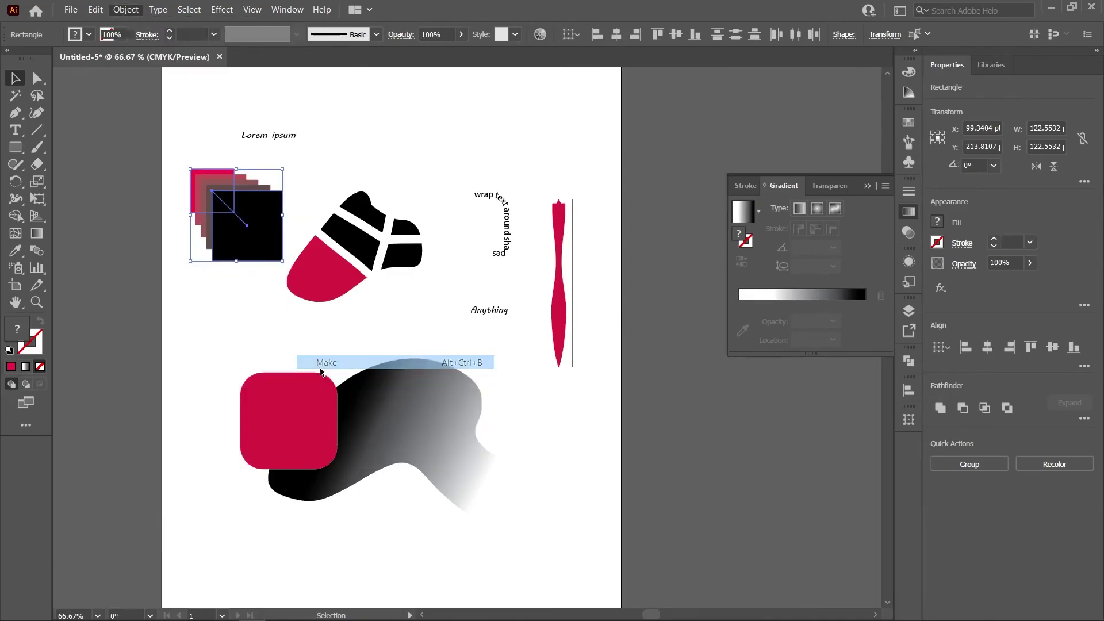
click(391, 138)
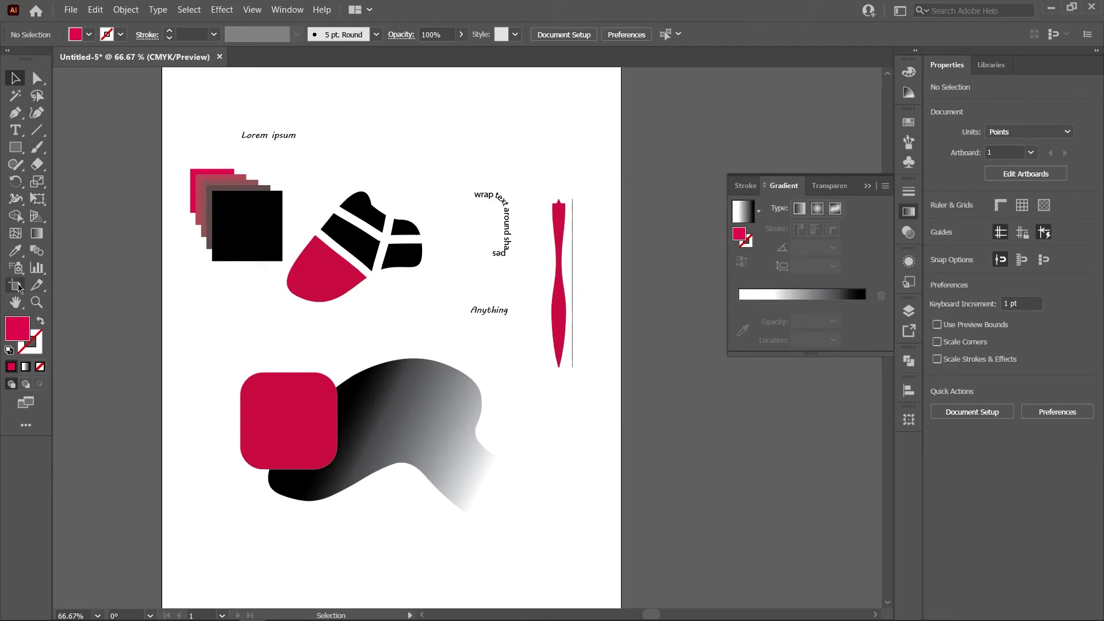
Move Artboard 1 with its artwork slightly left and up, to about X 248 pt and Y 391 pt.
alt+scroll(196, 329, down, 1)
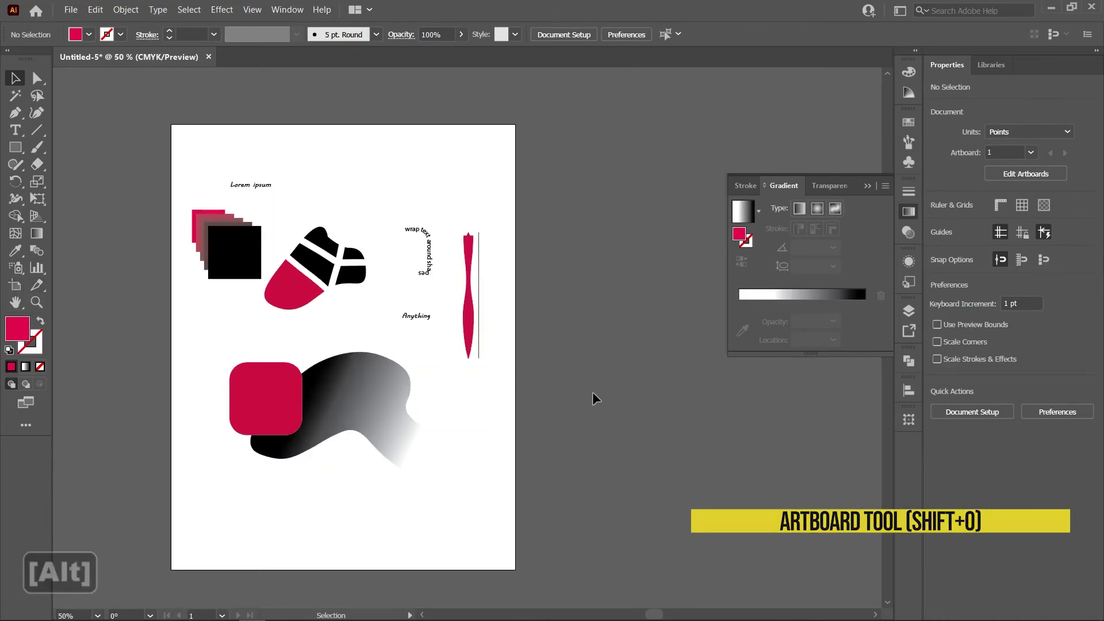
drag(430, 324, 391, 302)
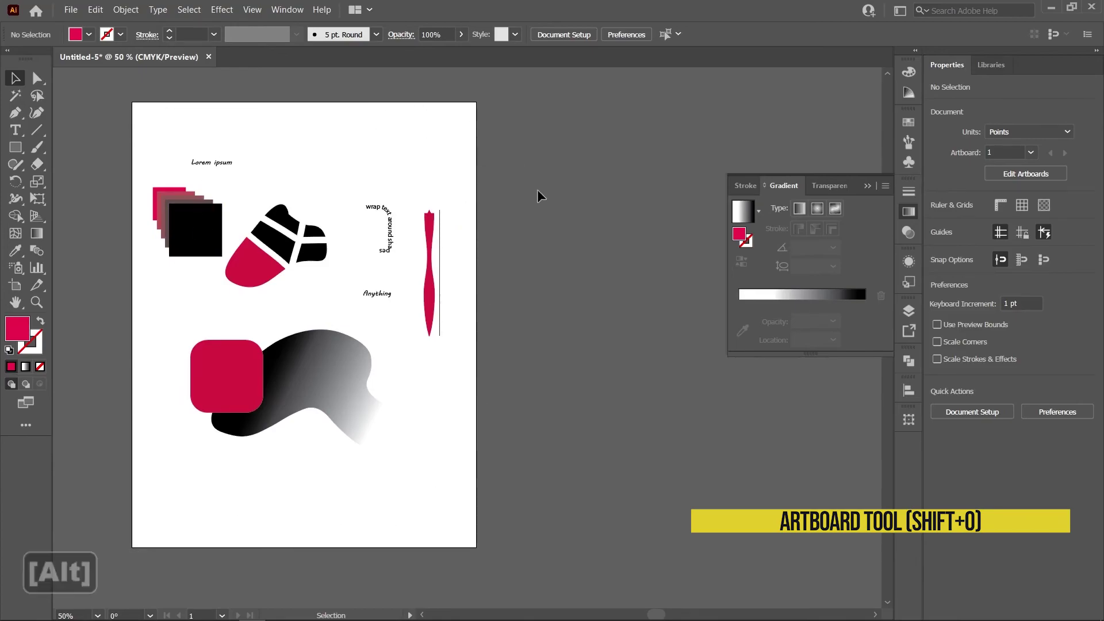
alt+scroll(541, 184, down, 1)
drag(577, 229, 454, 276)
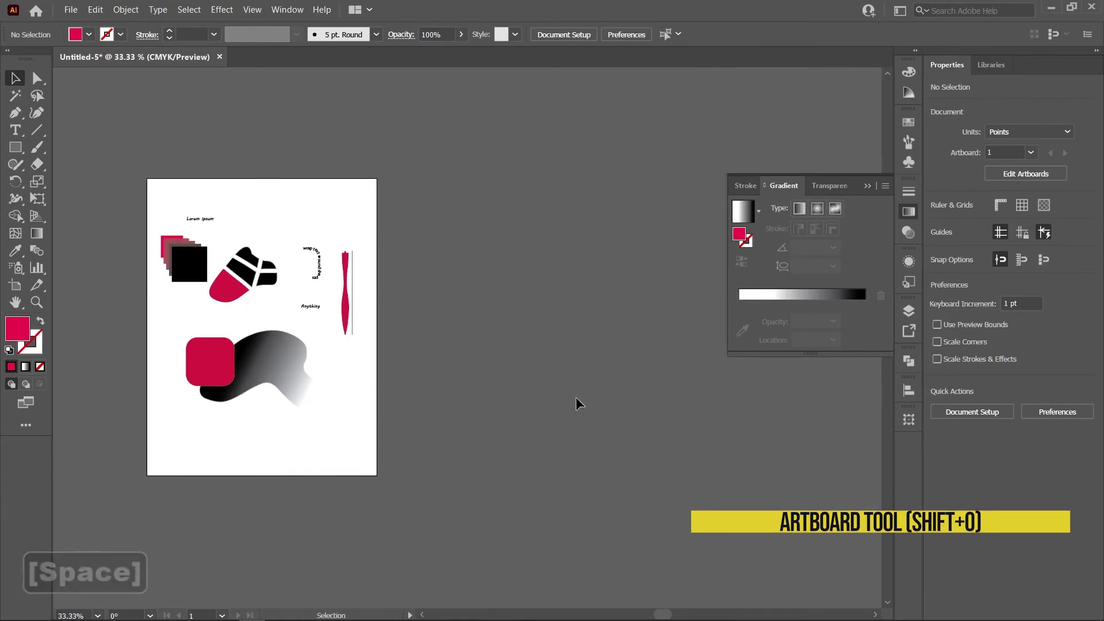
click(12, 288)
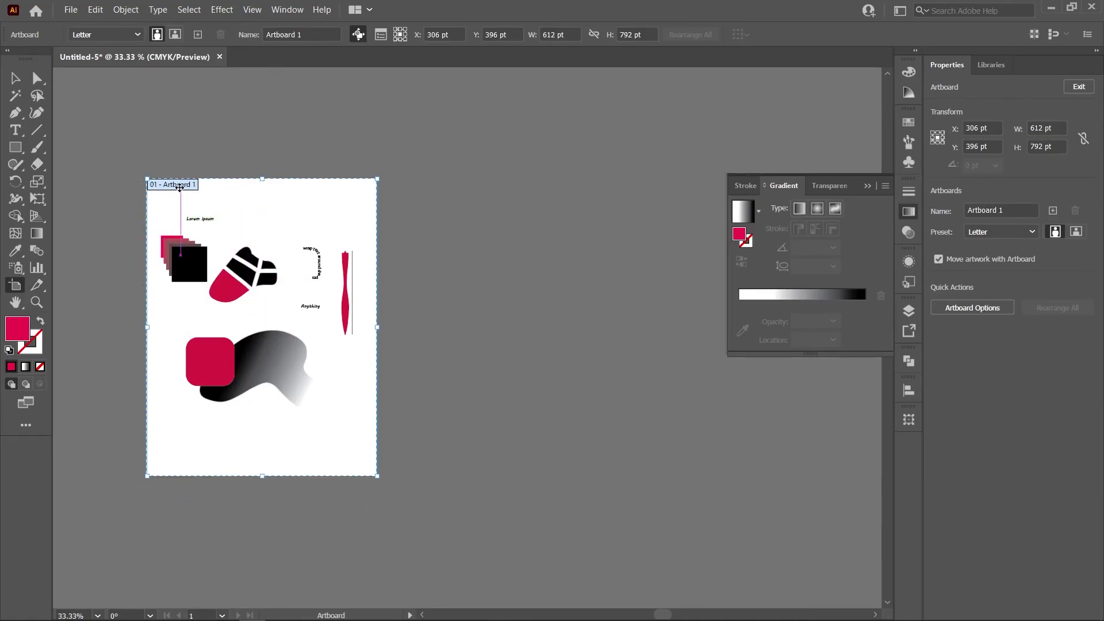
mouse_move(288, 222)
mouse_down()
mouse_move(215, 222)
mouse_move(502, 217)
mouse_move(247, 195)
mouse_move(300, 221)
mouse_up()
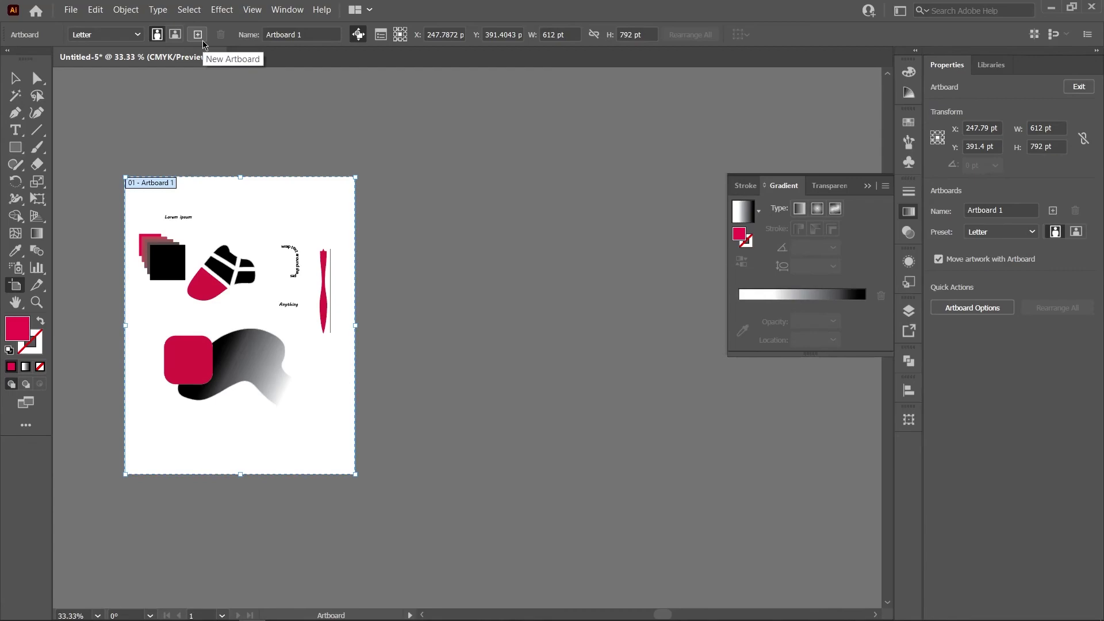
Try the Tabloid preset and the landscape orientation on Artboard 1, undoing each change.
click(129, 37)
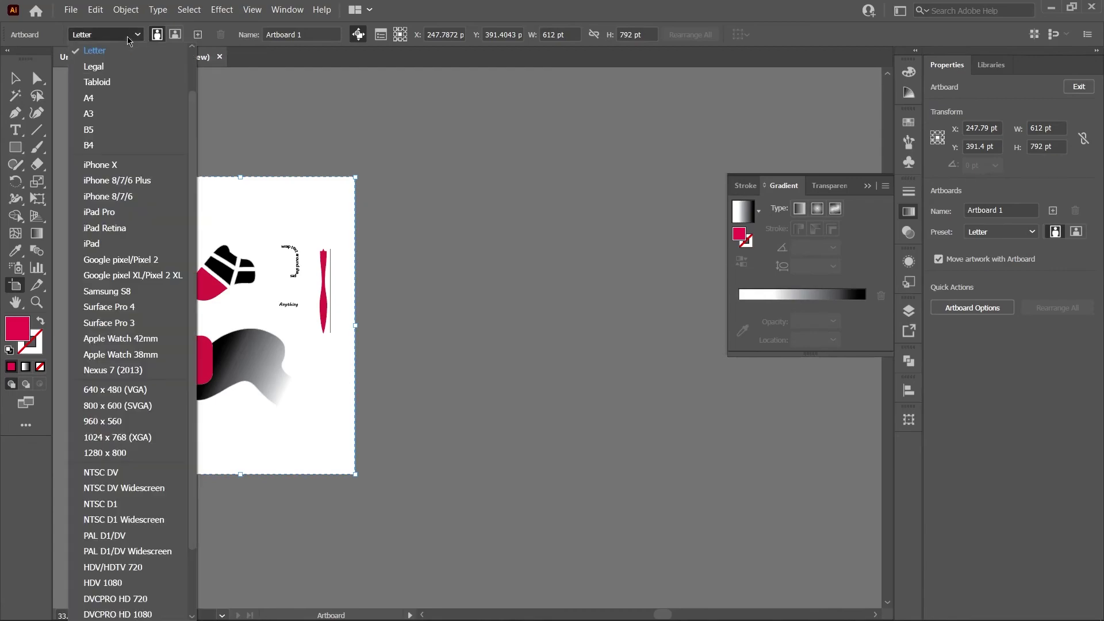
click(121, 82)
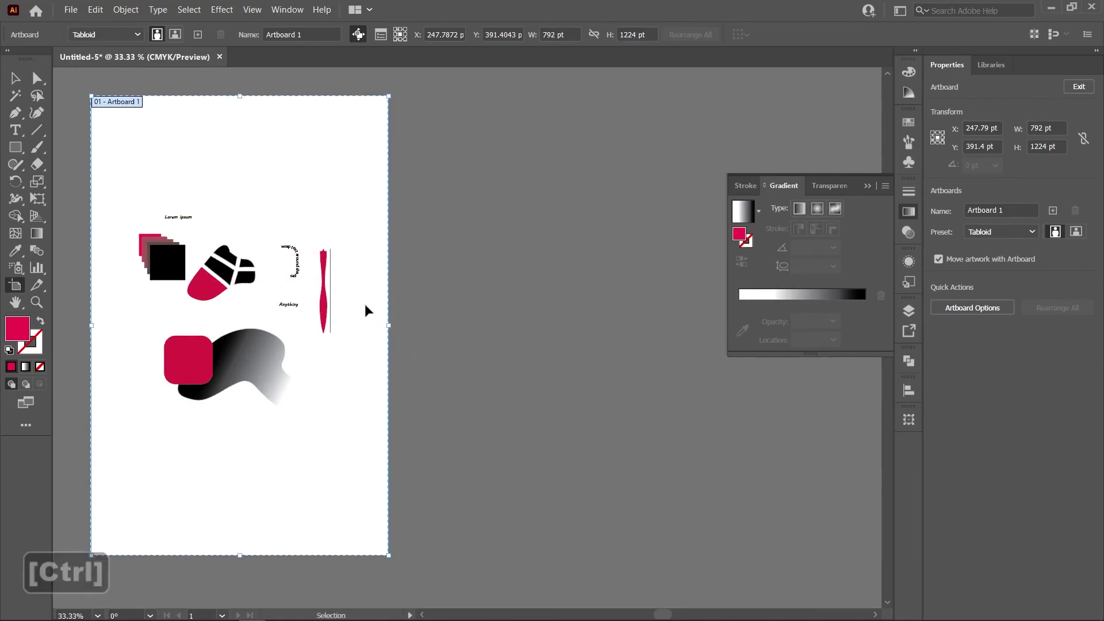
key(ctrl+z)
click(176, 35)
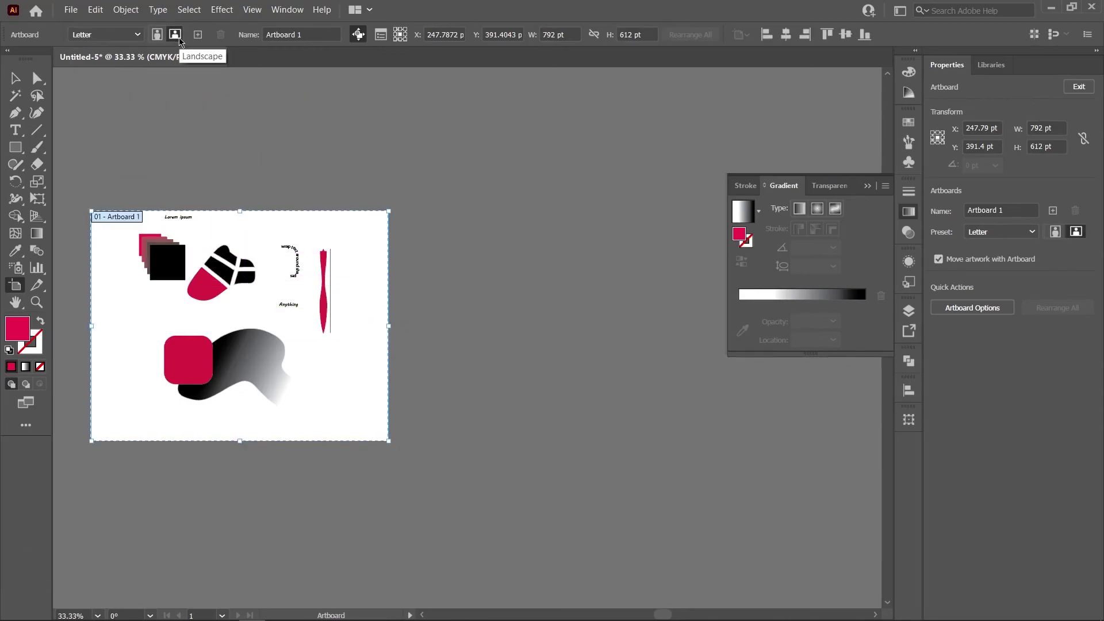
key(ctrl+z)
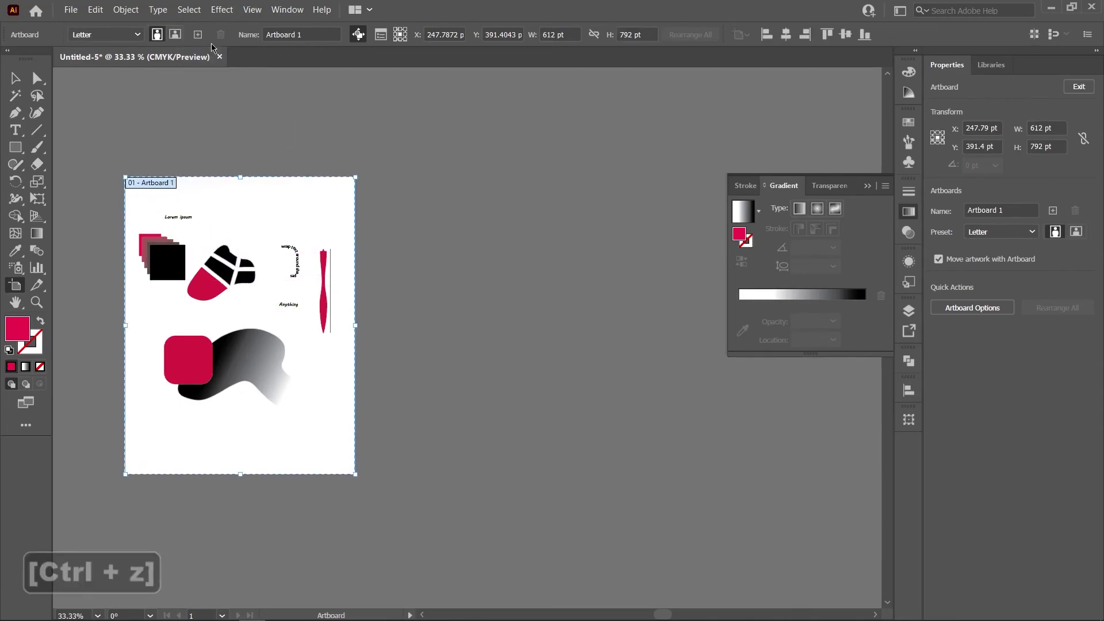
Add two new Letter portrait artboards beside Artboard 1 and leave artboard editing.
click(197, 35)
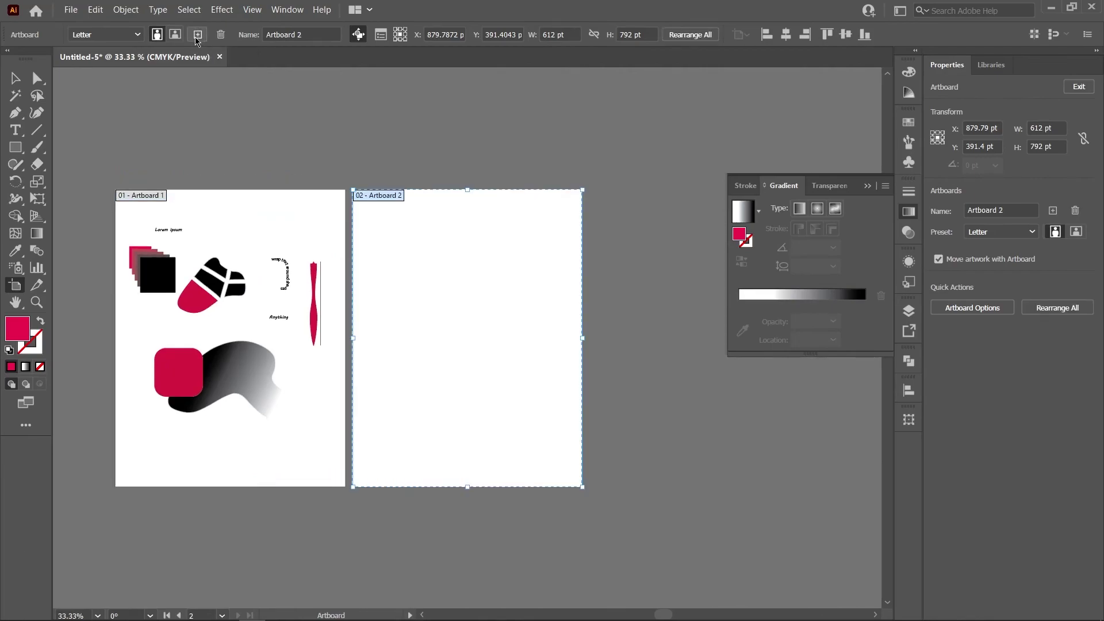
click(197, 36)
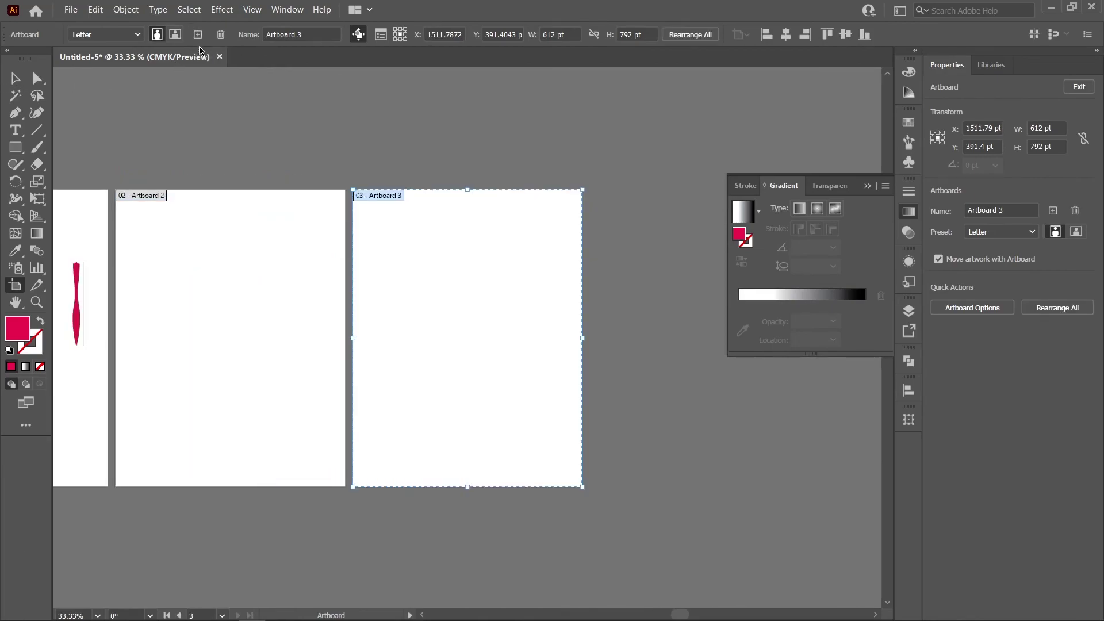
key(v)
Duplicate all artwork from Artboard 1 straight across onto Artboard 2 and deselect it.
key(space)
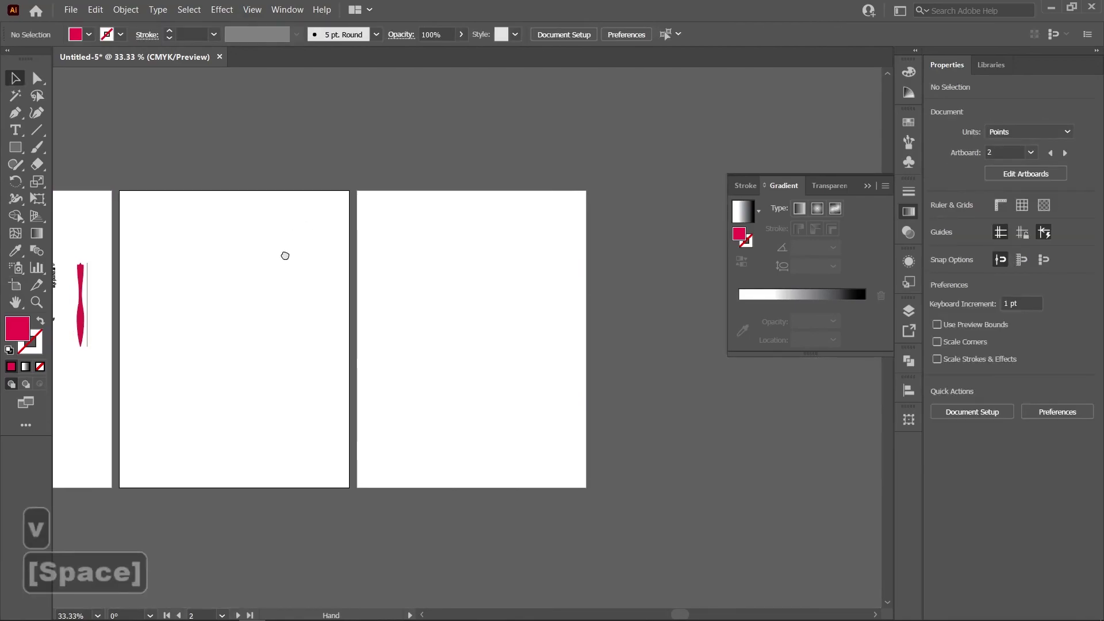
drag(285, 254, 451, 227)
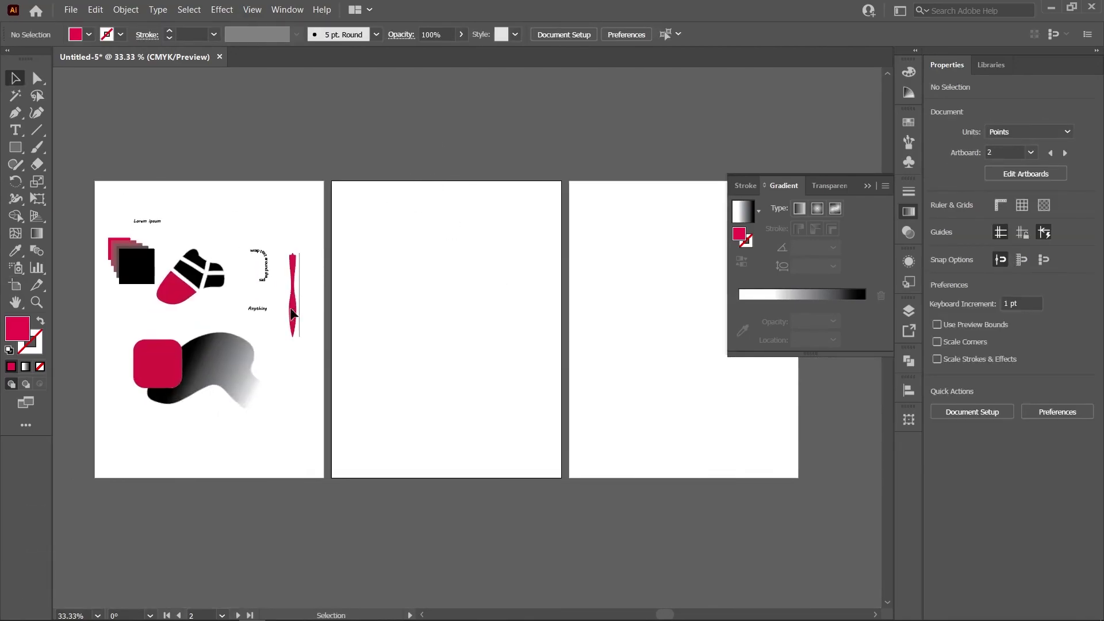
drag(88, 192, 348, 431)
drag(215, 383, 450, 383)
click(577, 157)
Copy the crimson piece of the striped shape from Artboard 2 onto Artboard 3 and deselect it.
key(space)
drag(360, 205, 291, 198)
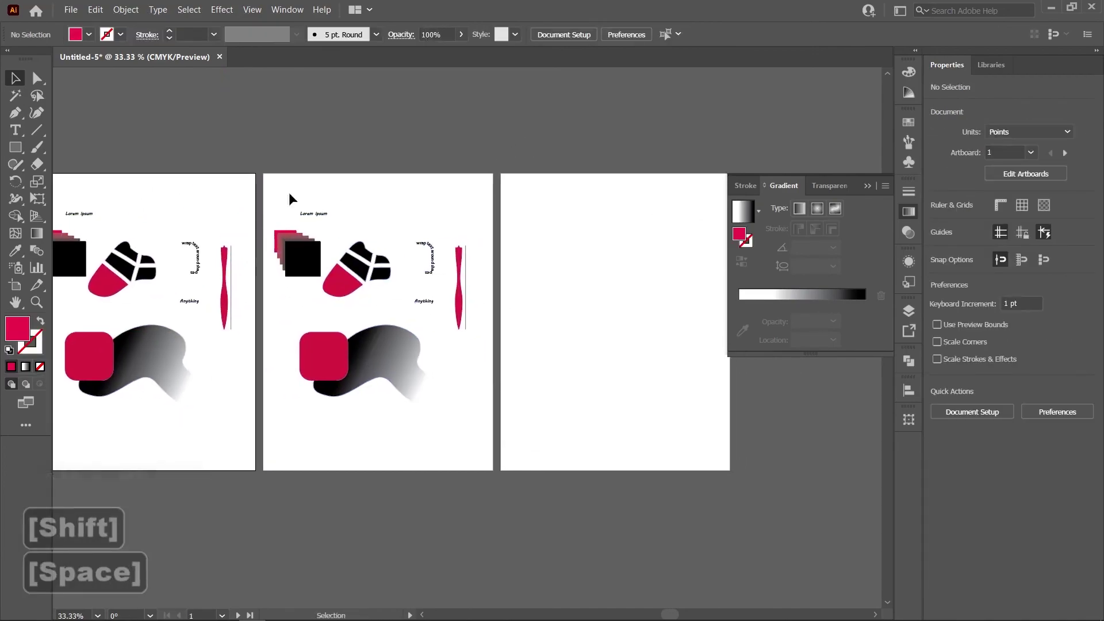
drag(367, 286, 643, 302)
click(600, 224)
key(space)
drag(540, 271, 629, 271)
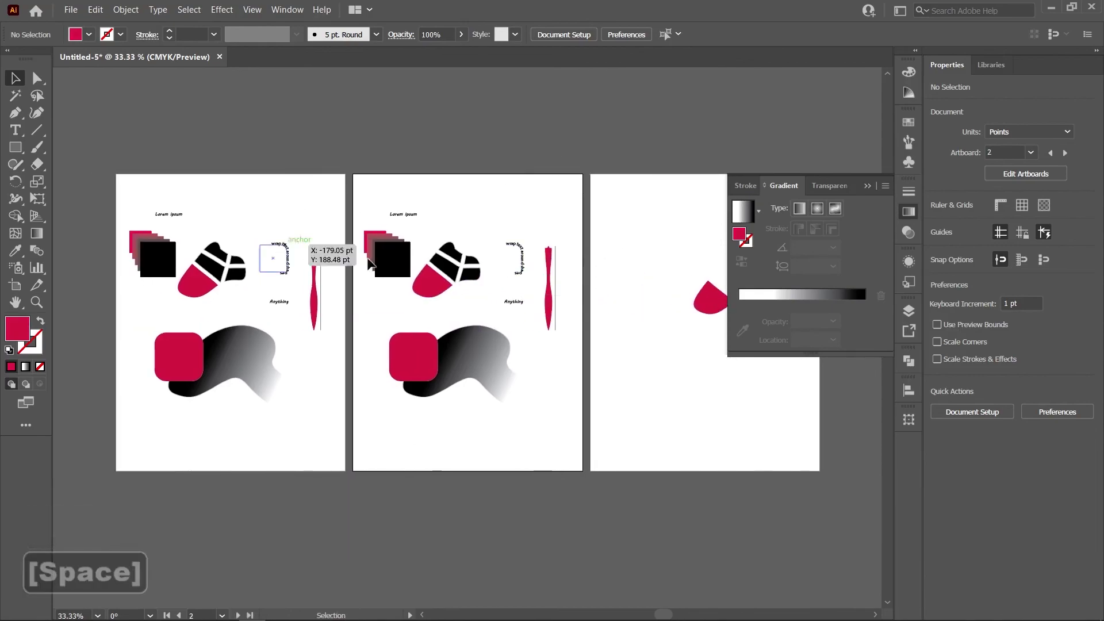
Move Artboard 3 with its artwork right and slightly up, to about X 1590 pt and Y 361 pt, and leave artboard editing.
drag(501, 227, 447, 219)
click(16, 285)
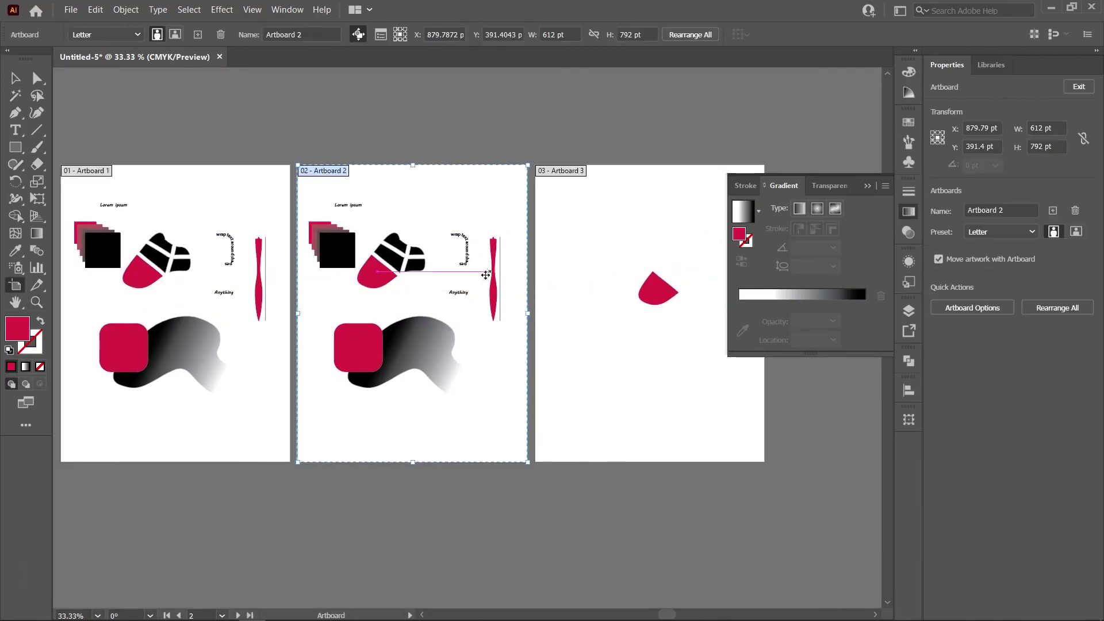
mouse_move(631, 381)
mouse_down()
mouse_move(627, 285)
mouse_move(731, 383)
mouse_move(606, 376)
mouse_move(656, 374)
mouse_move(650, 390)
mouse_up()
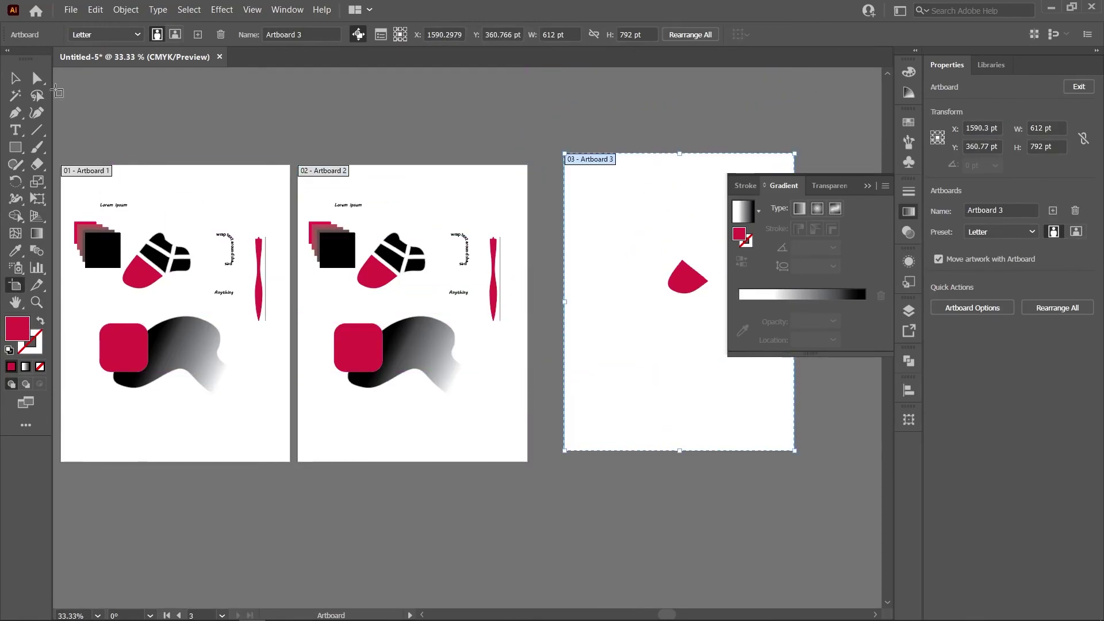
click(20, 82)
Collapse the floating Gradient panel to clear the view of the three artboards.
scroll(546, 380, down, 1)
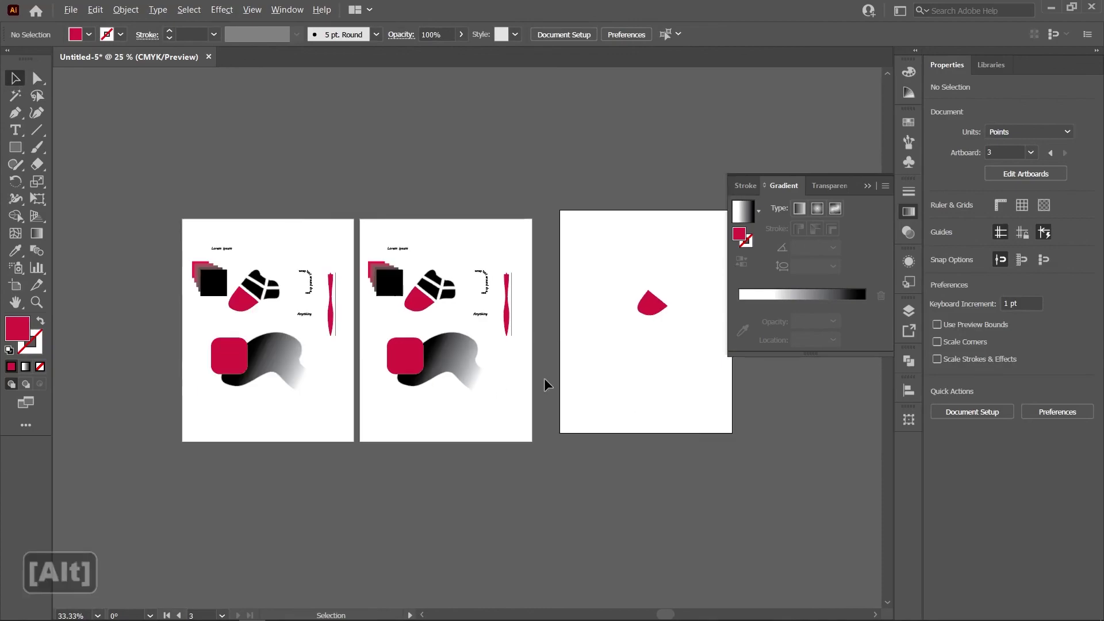
drag(536, 375, 562, 358)
click(868, 187)
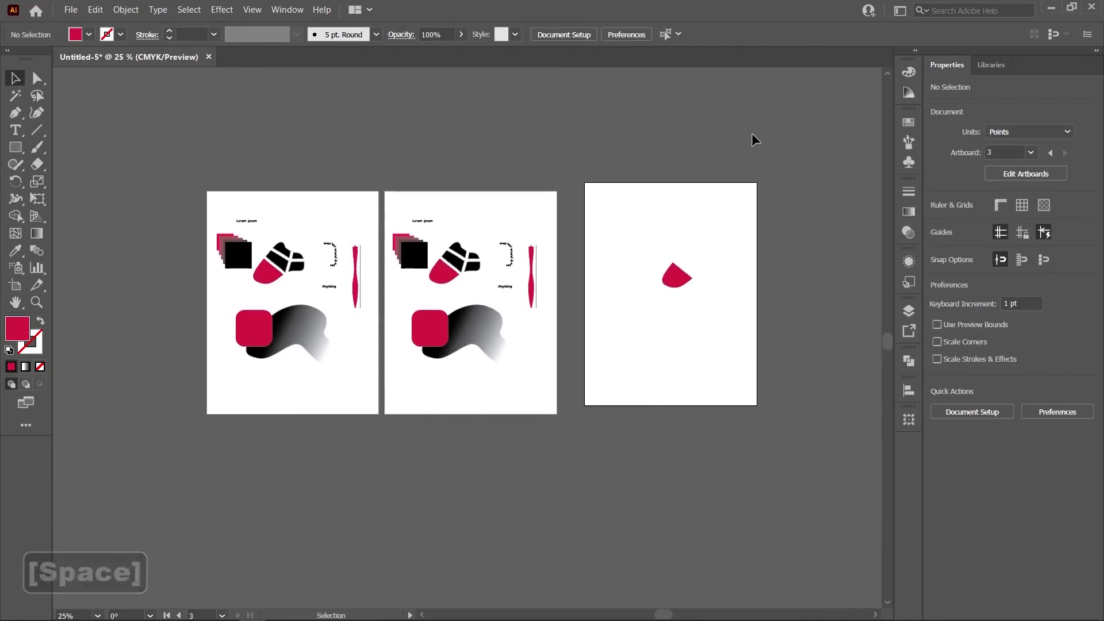